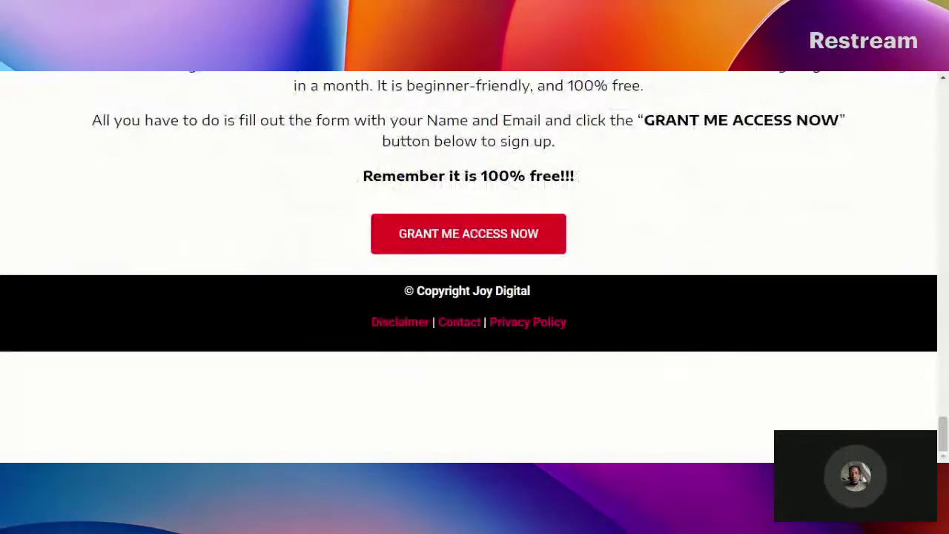
Review the landing page from its headline through the personal story and payment proof to the free masterclass sign-up section
{"action": "scroll", "coordinate": [478, 208], "scroll_direction": "up", "scroll_amount": 3}
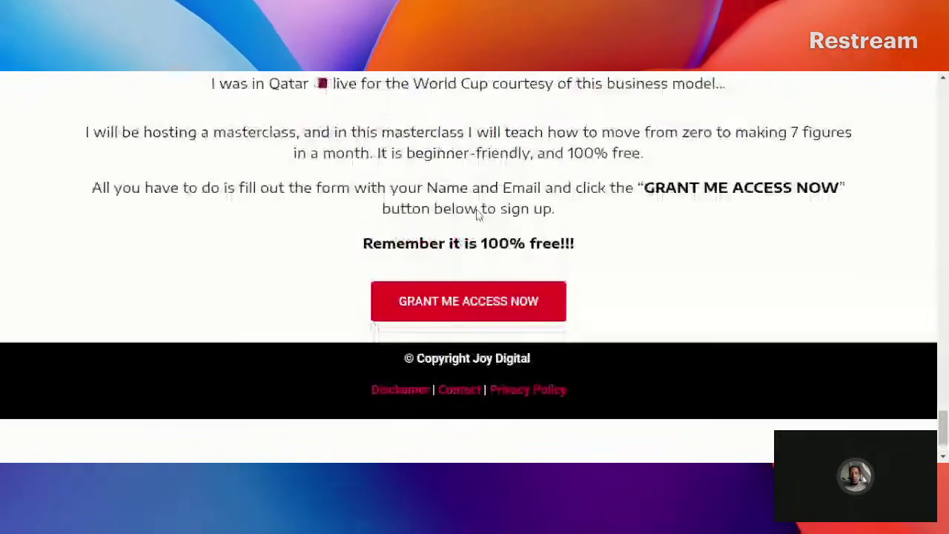
{"action": "scroll", "coordinate": [481, 200], "scroll_direction": "up", "scroll_amount": 10}
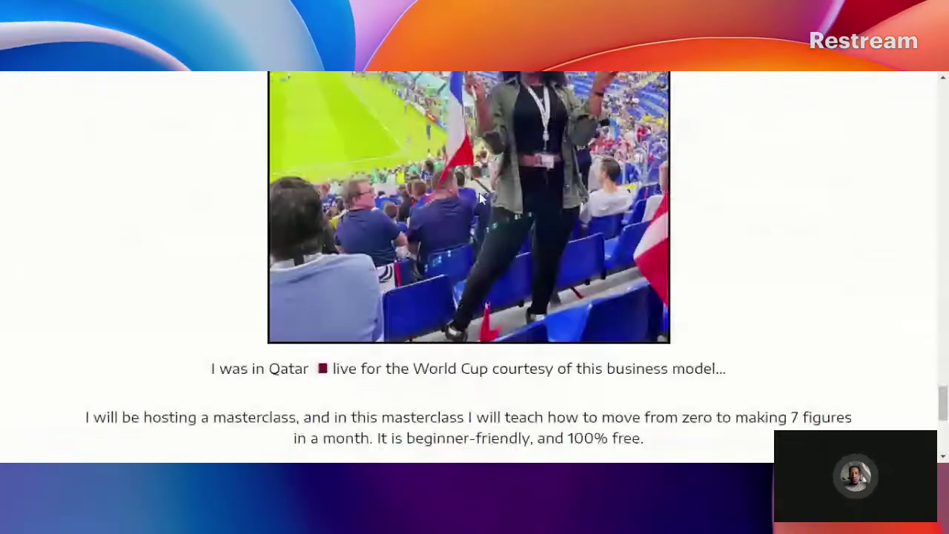
{"action": "scroll", "coordinate": [483, 197], "scroll_direction": "up", "scroll_amount": 5}
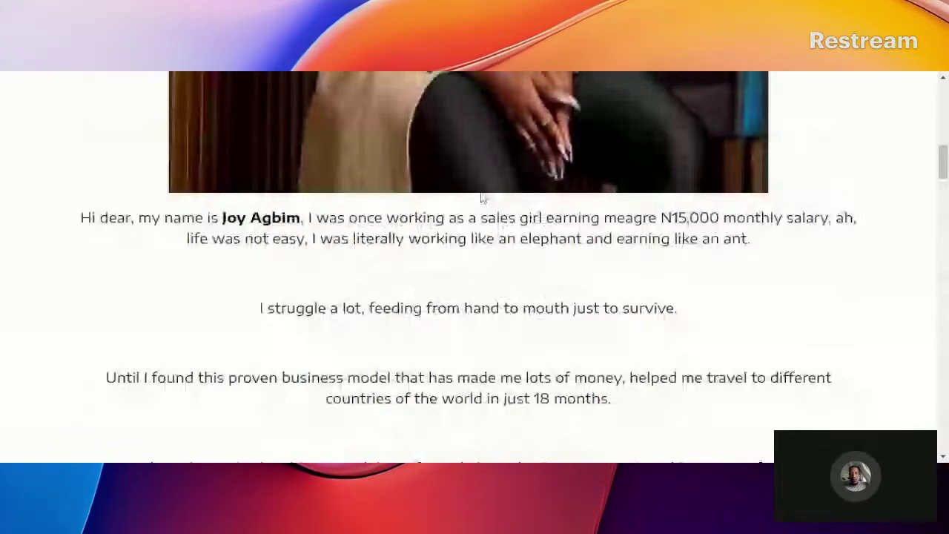
{"action": "scroll", "coordinate": [482, 198], "scroll_direction": "up", "scroll_amount": 5}
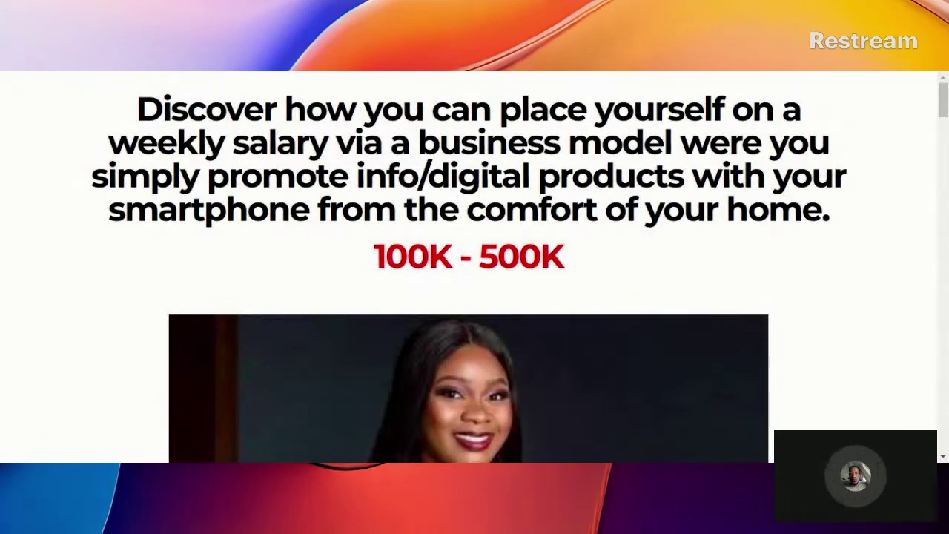
{"action": "scroll", "coordinate": [438, 126], "scroll_direction": "down", "scroll_amount": 15}
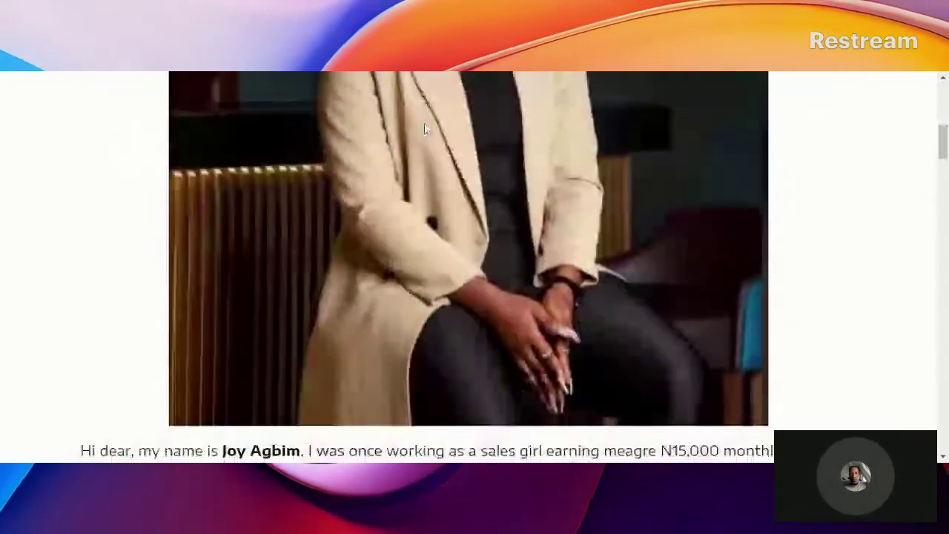
{"action": "scroll", "coordinate": [455, 172], "scroll_direction": "down", "scroll_amount": 5}
{"action": "scroll", "coordinate": [404, 163], "scroll_direction": "down", "scroll_amount": 20}
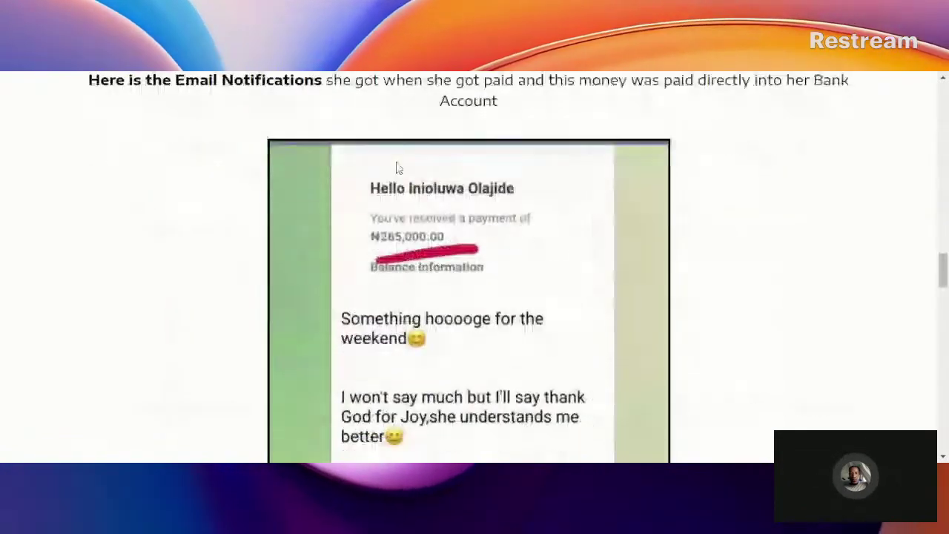
{"action": "scroll", "coordinate": [411, 198], "scroll_direction": "down", "scroll_amount": 3}
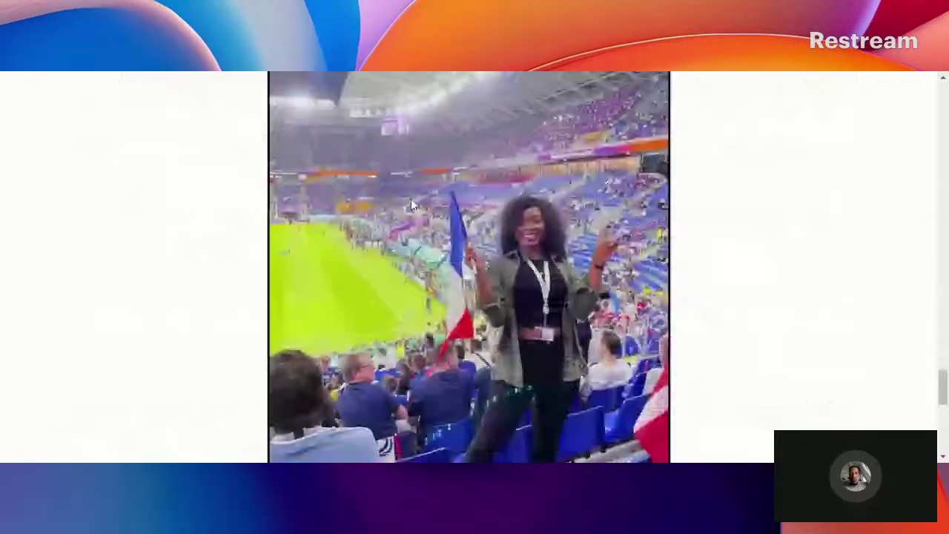
{"action": "scroll", "coordinate": [406, 206], "scroll_direction": "down", "scroll_amount": 3}
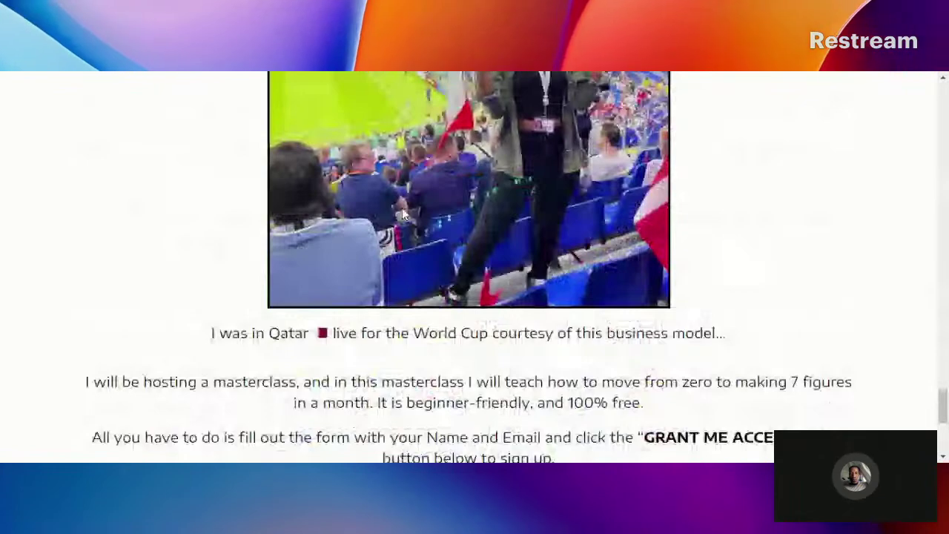
{"action": "scroll", "coordinate": [404, 208], "scroll_direction": "up", "scroll_amount": 1}
{"action": "scroll", "coordinate": [406, 208], "scroll_direction": "up", "scroll_amount": 1}
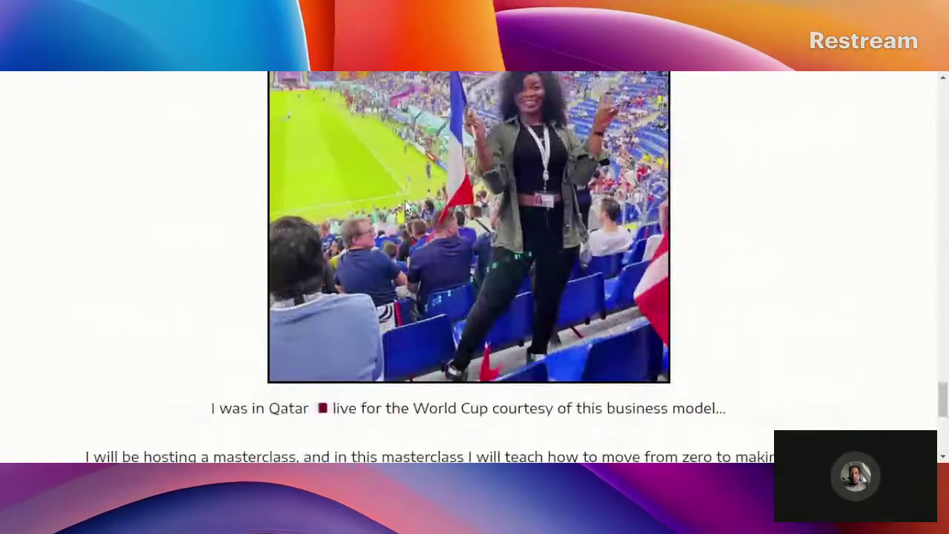
{"action": "scroll", "coordinate": [403, 197], "scroll_direction": "down", "scroll_amount": 8}
{"action": "scroll", "coordinate": [697, 99], "scroll_direction": "up", "scroll_amount": 5}
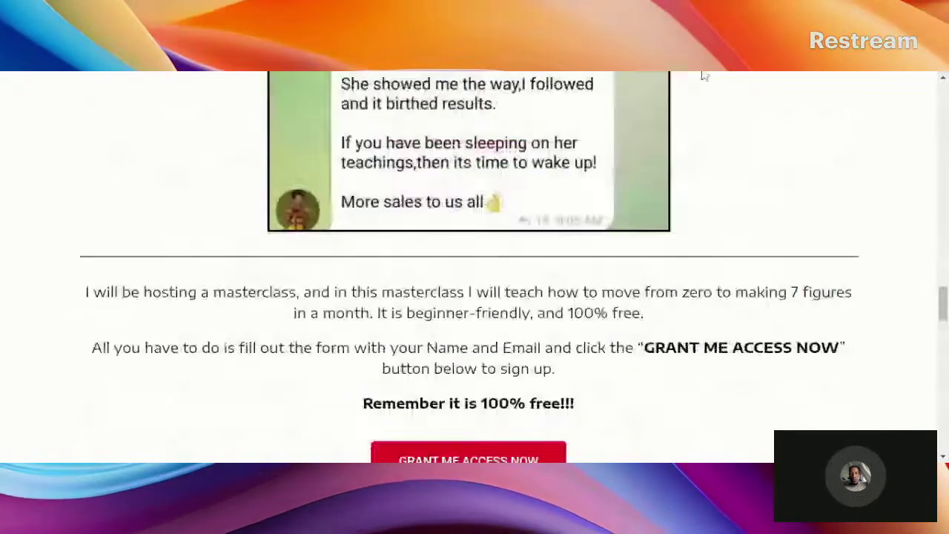
Switch to the Google Ads new campaign setup and select Display as the campaign type
{"action": "key", "text": "ctrl+Tab"}
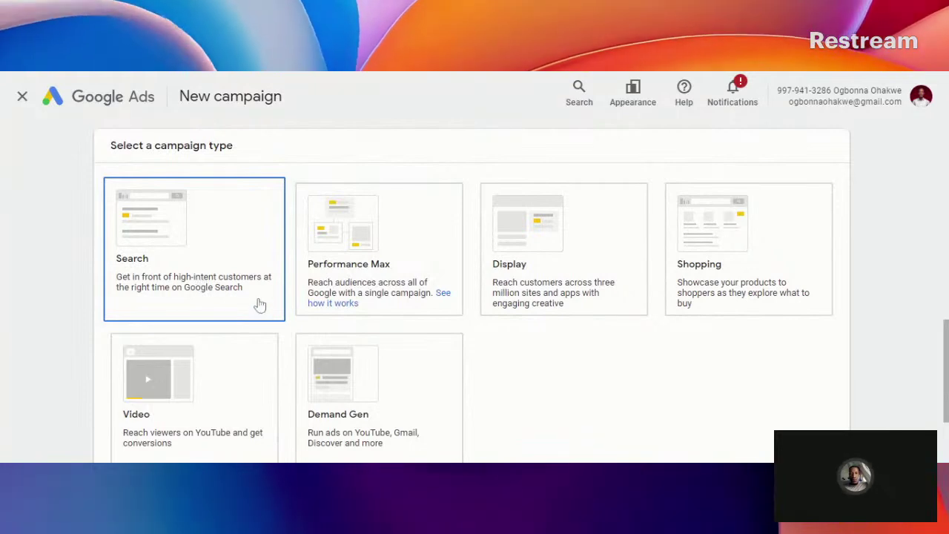
{"action": "left_click", "coordinate": [313, 220]}
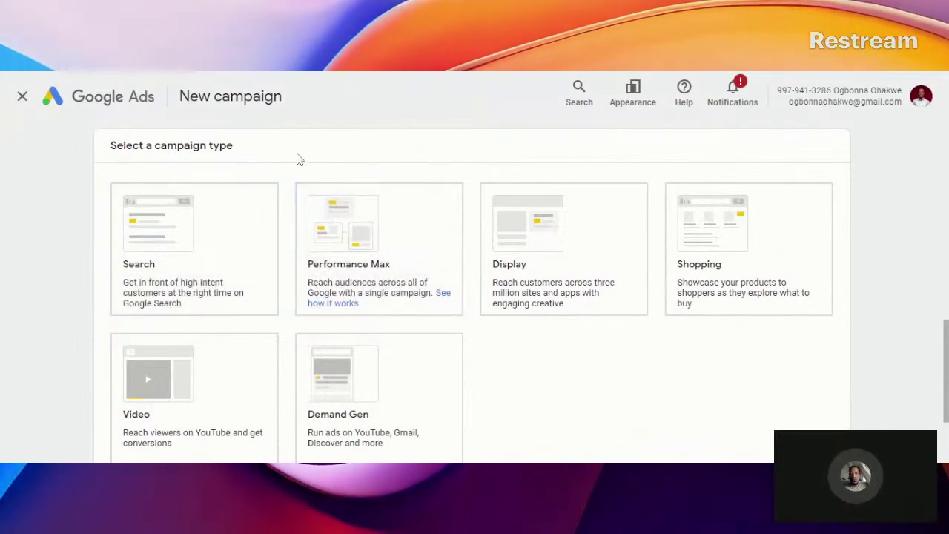
{"action": "left_click", "coordinate": [238, 222]}
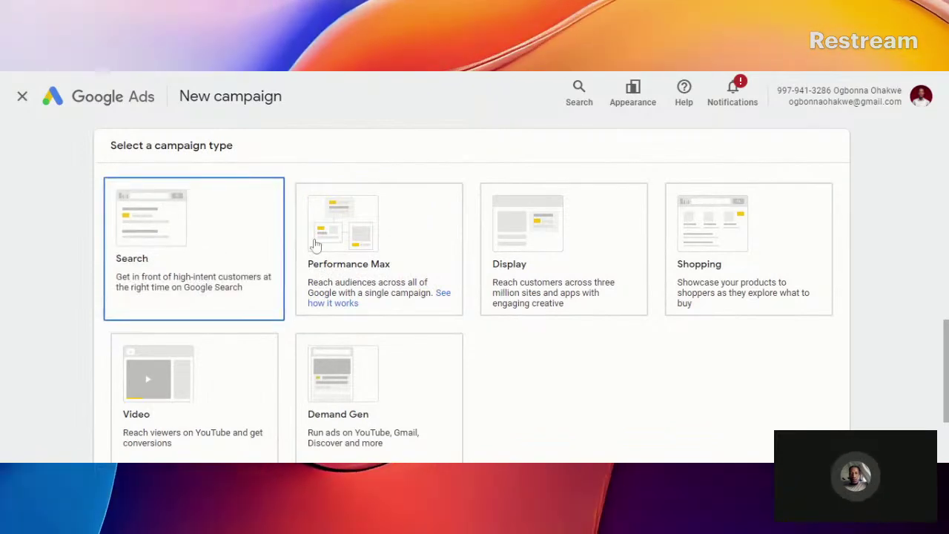
{"action": "left_click", "coordinate": [346, 240]}
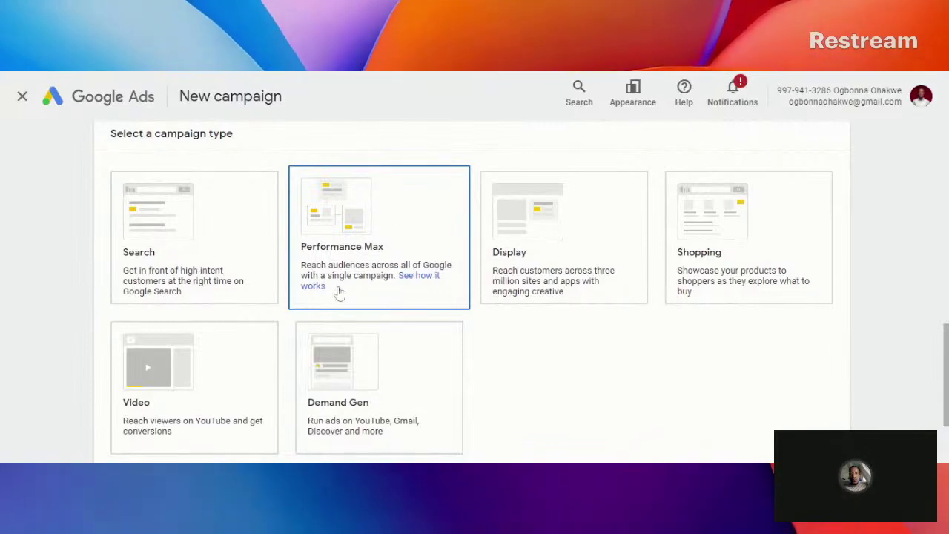
{"action": "left_click", "coordinate": [202, 184]}
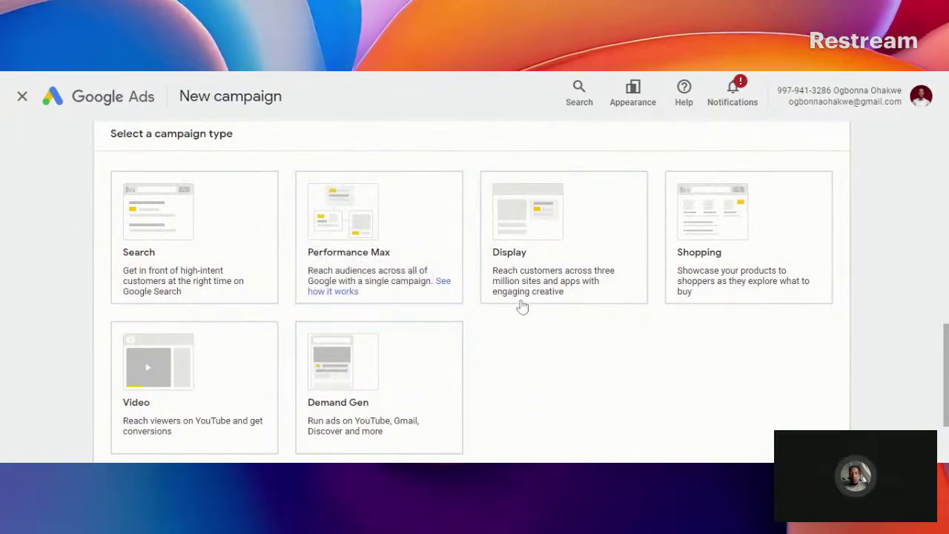
{"action": "left_click", "coordinate": [548, 238]}
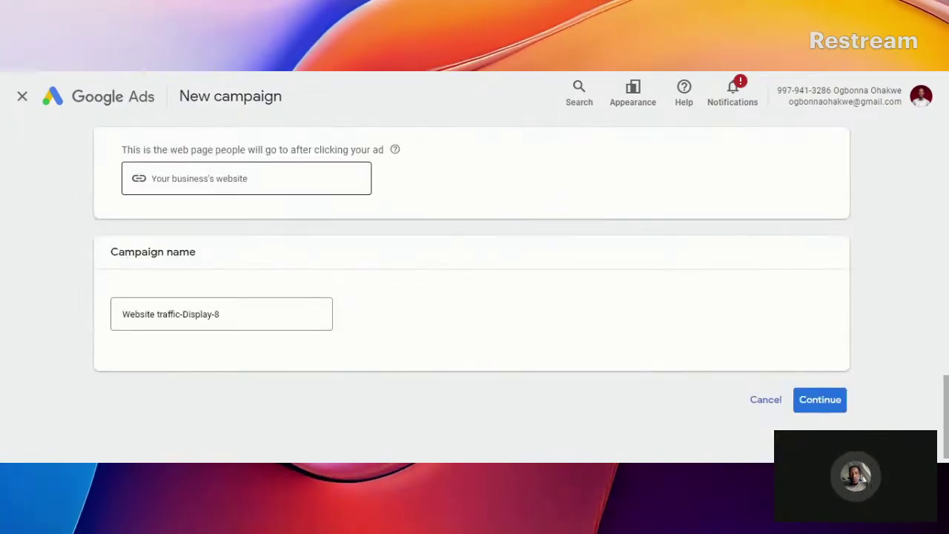
Enter the landing page URL ending in /spaf/ as the web page people reach after clicking the ad
{"action": "left_click", "coordinate": [245, 178]}
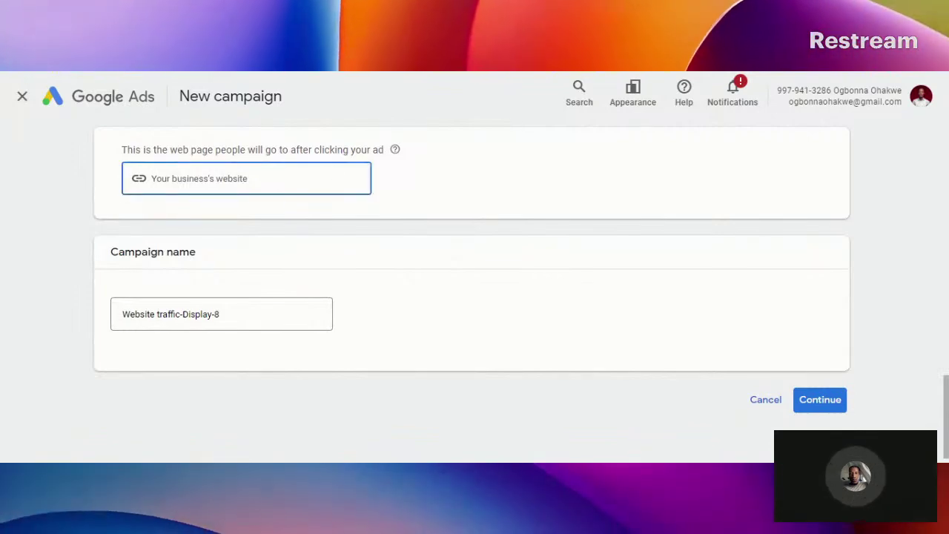
{"action": "type", "text": "https://ogbonnaohakwe.com.ng/spaf/"}
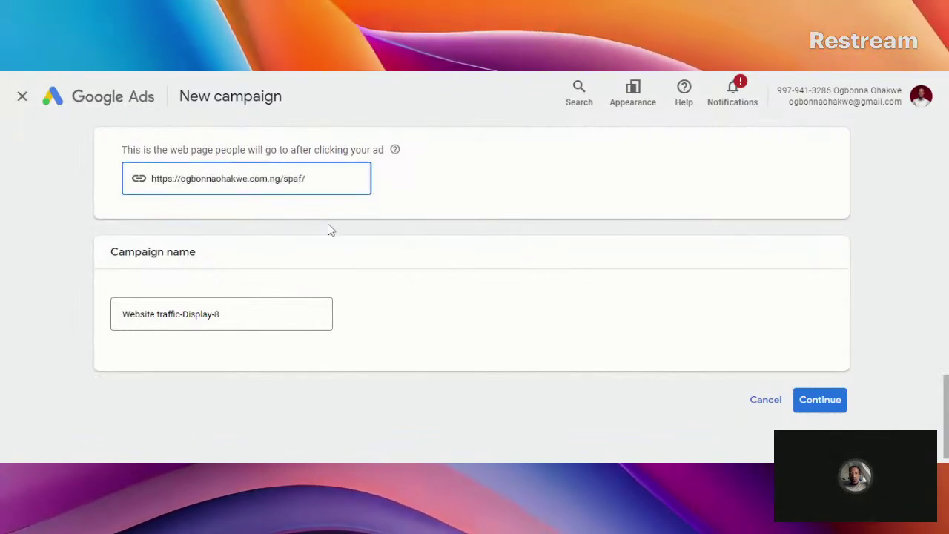
{"action": "scroll", "coordinate": [302, 222], "scroll_direction": "up", "scroll_amount": 5}
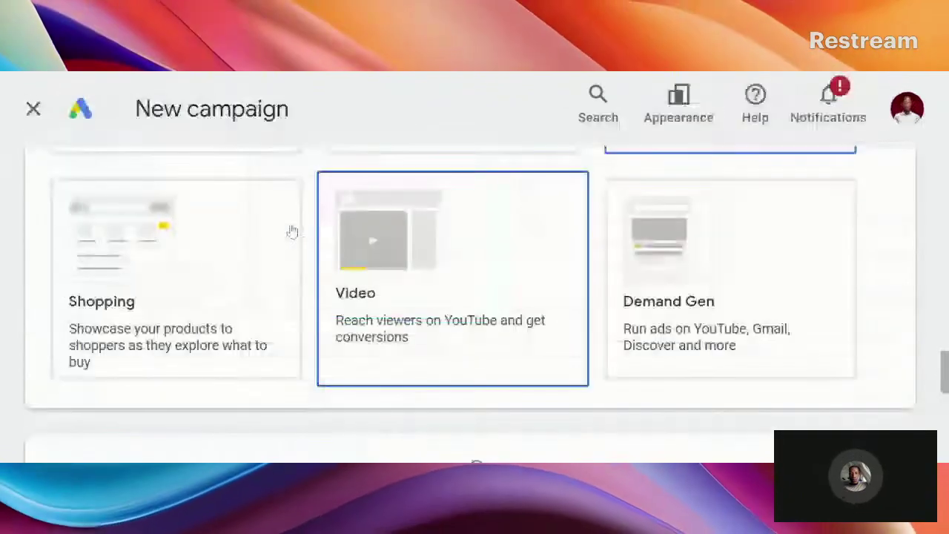
{"action": "scroll", "coordinate": [344, 361], "scroll_direction": "down", "scroll_amount": 2}
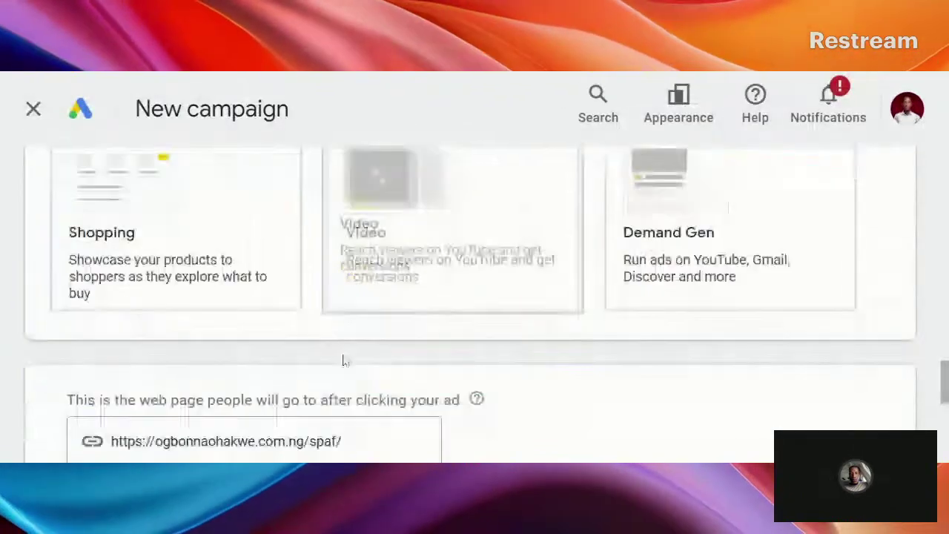
{"action": "scroll", "coordinate": [344, 361], "scroll_direction": "down", "scroll_amount": 3}
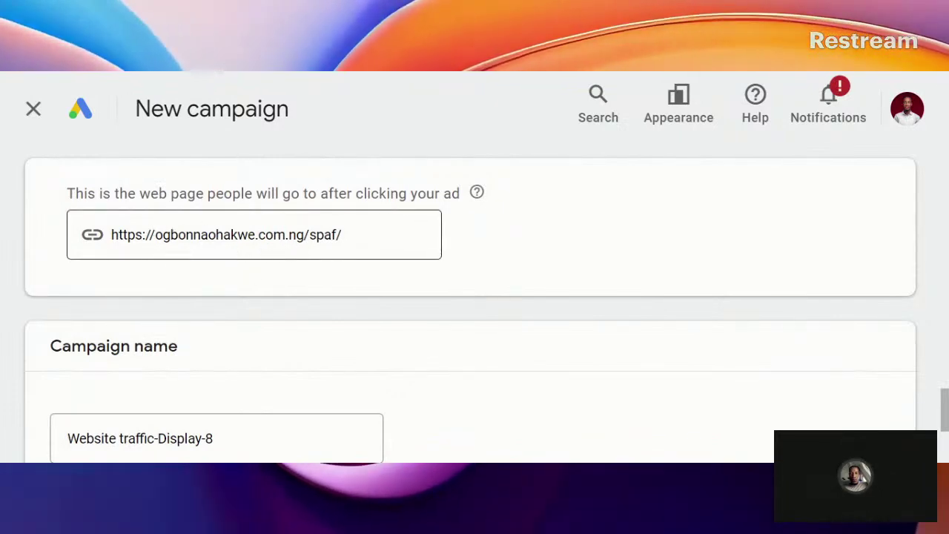
{"action": "left_click_drag", "start_coordinate": [321, 249], "coordinate": [106, 229]}
{"action": "left_click", "coordinate": [431, 72]}
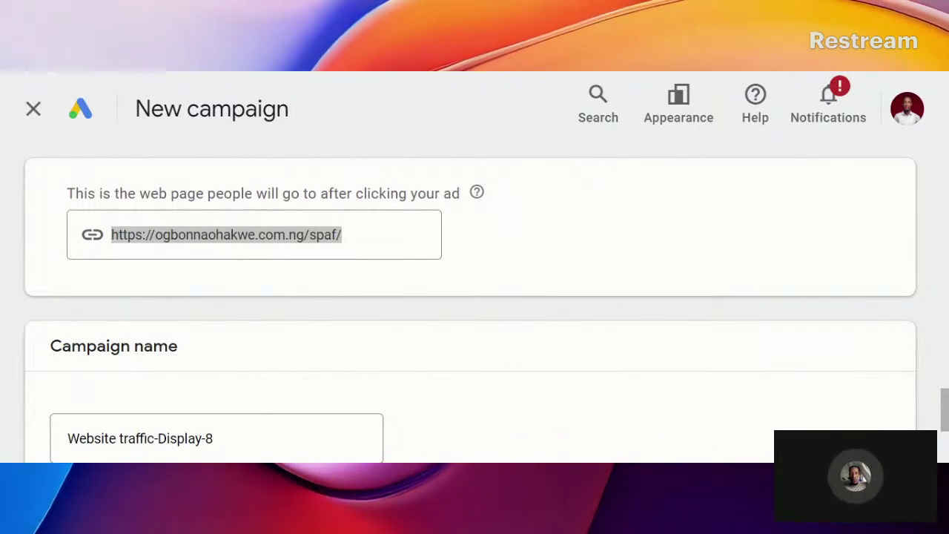
{"action": "left_click", "coordinate": [420, 278]}
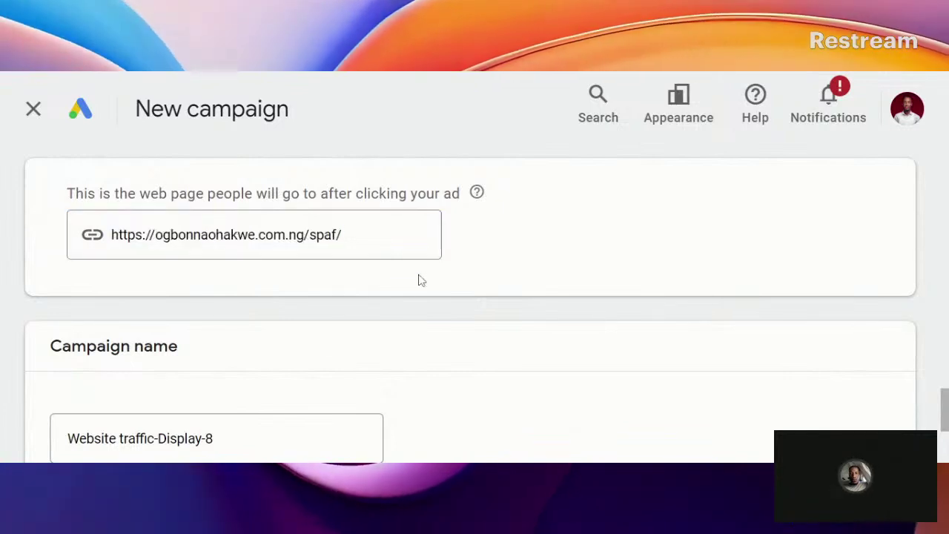
Replace the default campaign name with "Affiliate CAM" and continue to the campaign settings
{"action": "scroll", "coordinate": [446, 319], "scroll_direction": "down", "scroll_amount": 1}
{"action": "scroll", "coordinate": [446, 319], "scroll_direction": "down", "scroll_amount": 1}
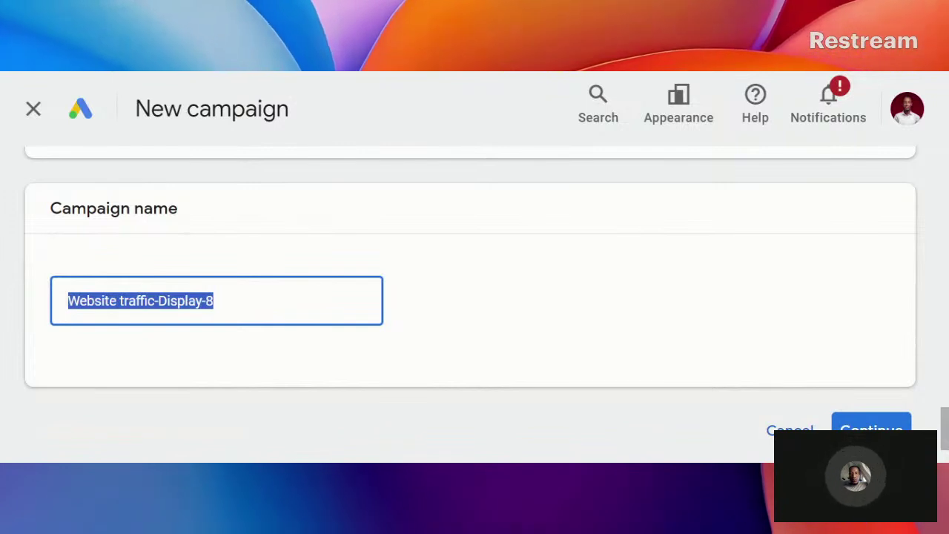
{"action": "type", "text": "AF"}
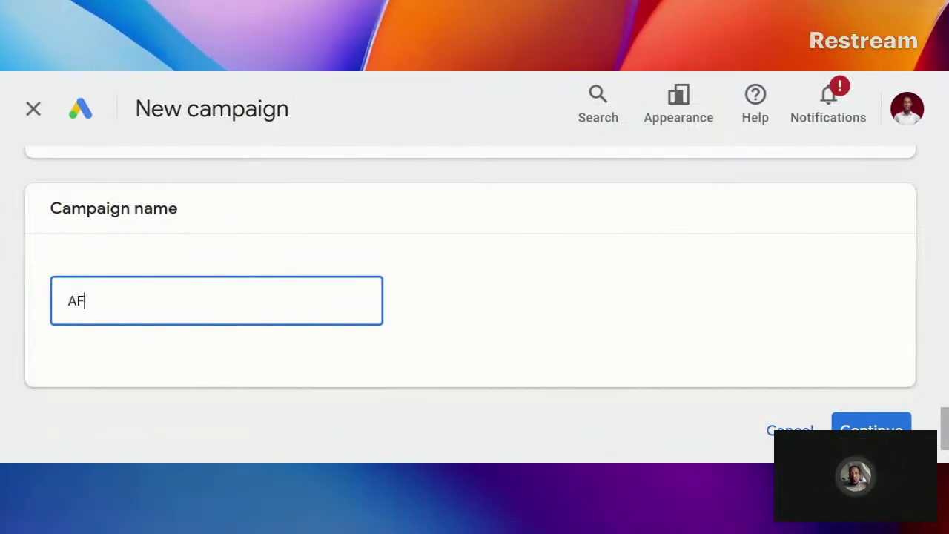
{"action": "type", "text": "FI"}
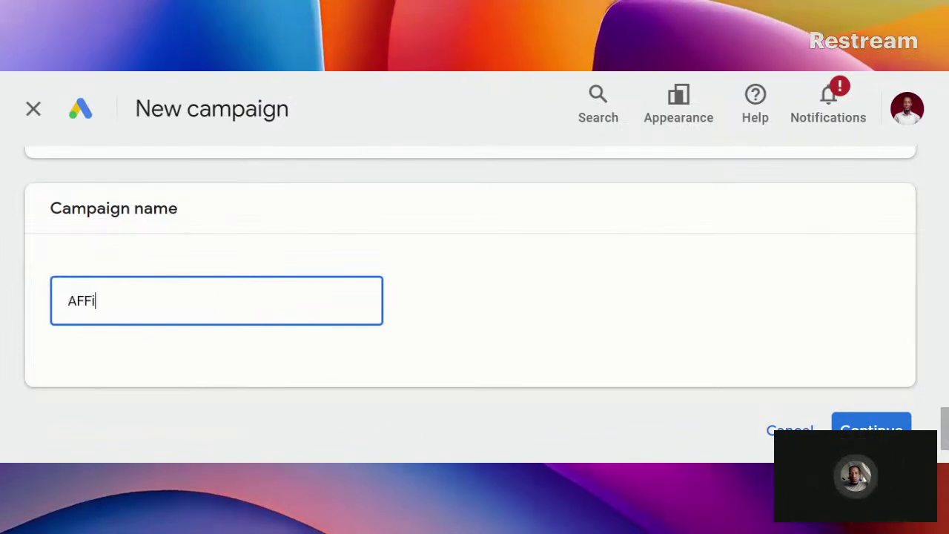
{"action": "key", "text": "BackSpace"}
{"action": "key", "text": "BackSpace"}
{"action": "type", "text": "ffilia"}
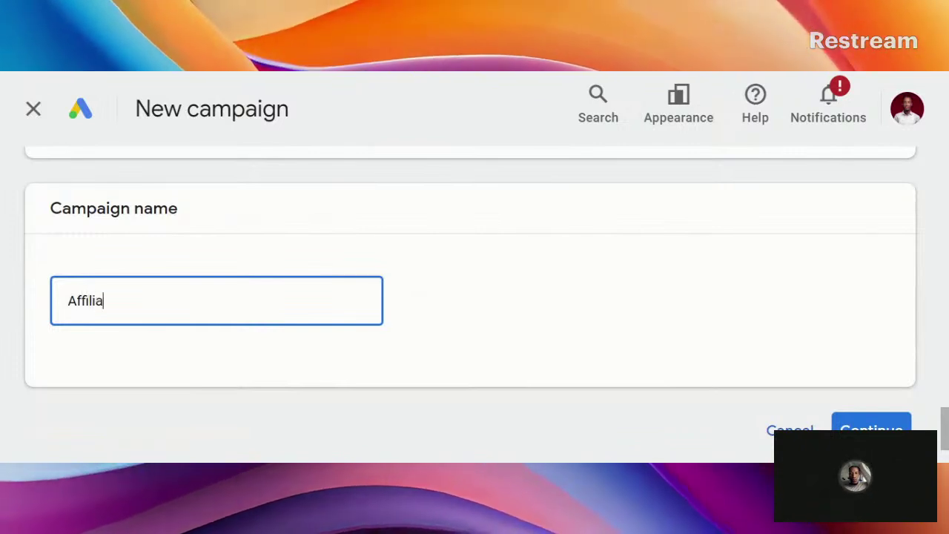
{"action": "type", "text": "te C"}
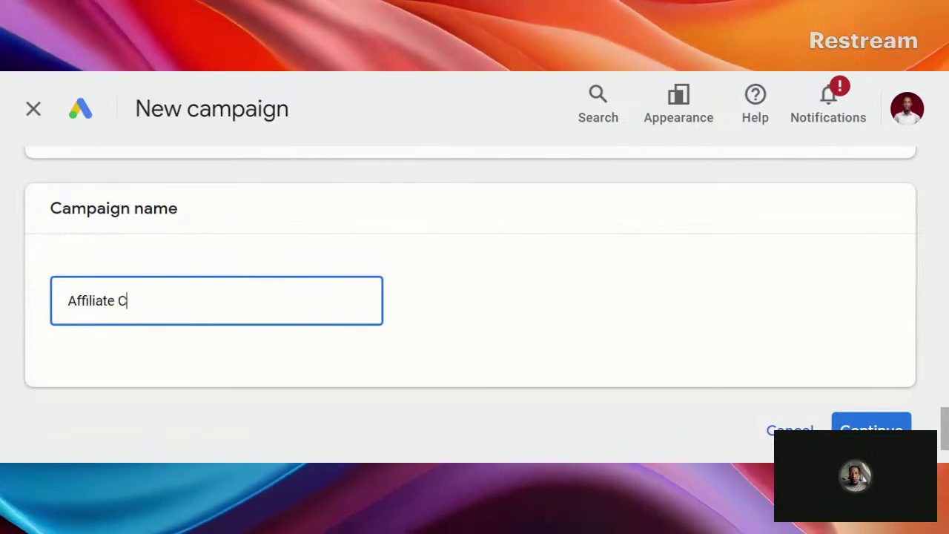
{"action": "type", "text": "AM"}
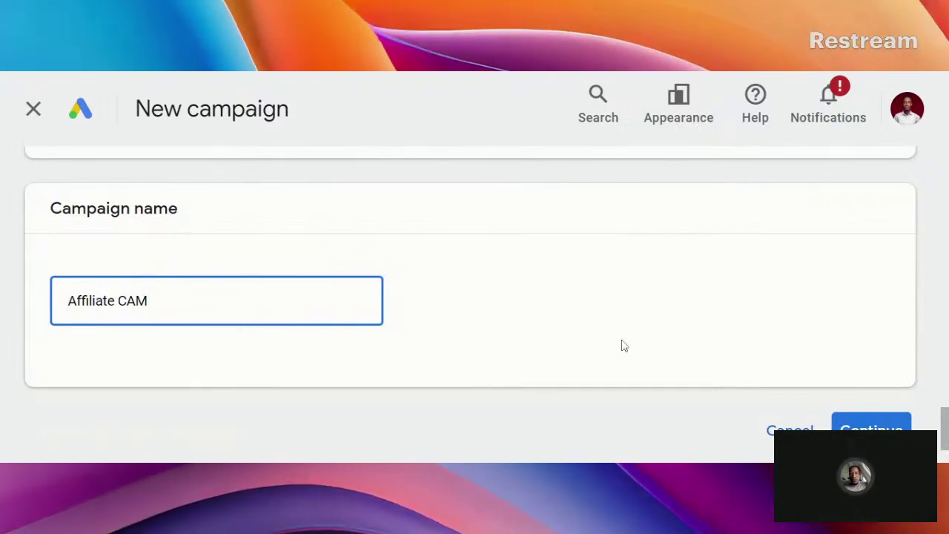
{"action": "scroll", "coordinate": [704, 380], "scroll_direction": "down", "scroll_amount": 2}
{"action": "left_click", "coordinate": [891, 353]}
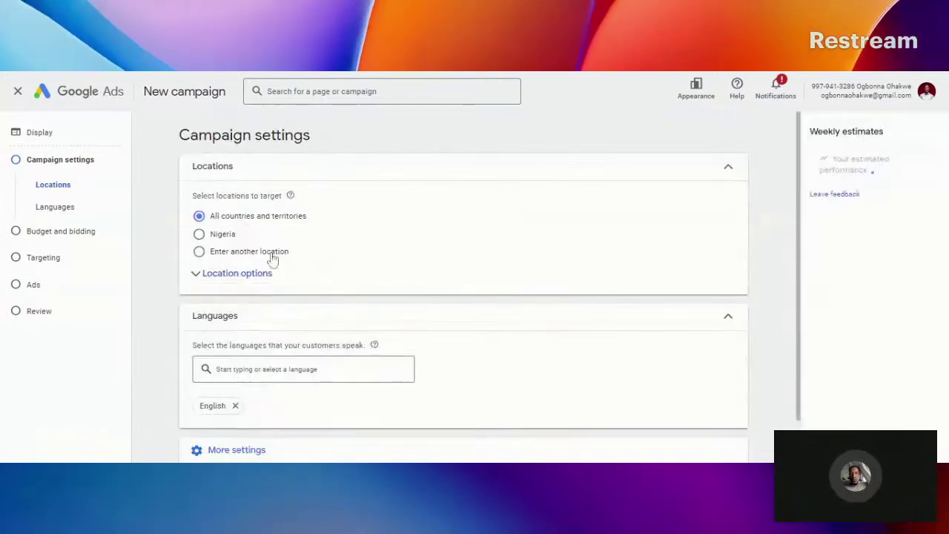
Examine the available impressions in the weekly estimates for the campaign's location targeting
{"action": "key", "text": "ctrl+plus"}
{"action": "key", "text": "ctrl+plus"}
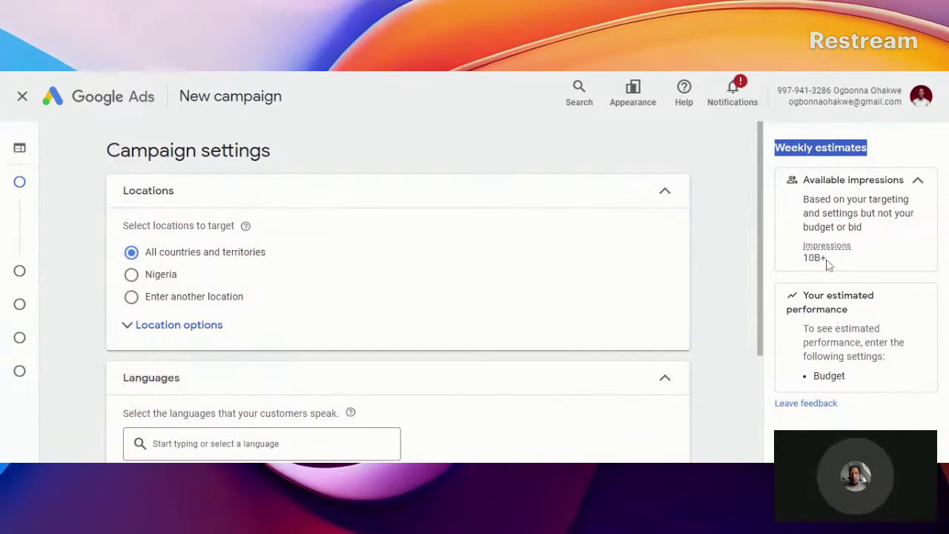
{"action": "mouse_move", "coordinate": [831, 253]}
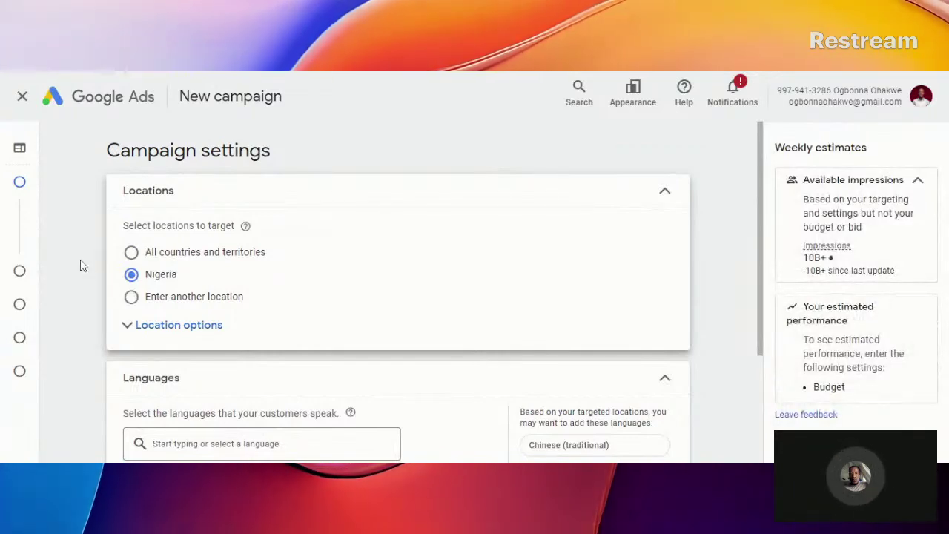
Switch the location targeting to a custom location and target Lagos, Nigeria state
{"action": "scroll", "coordinate": [93, 252], "scroll_direction": "down", "scroll_amount": 1}
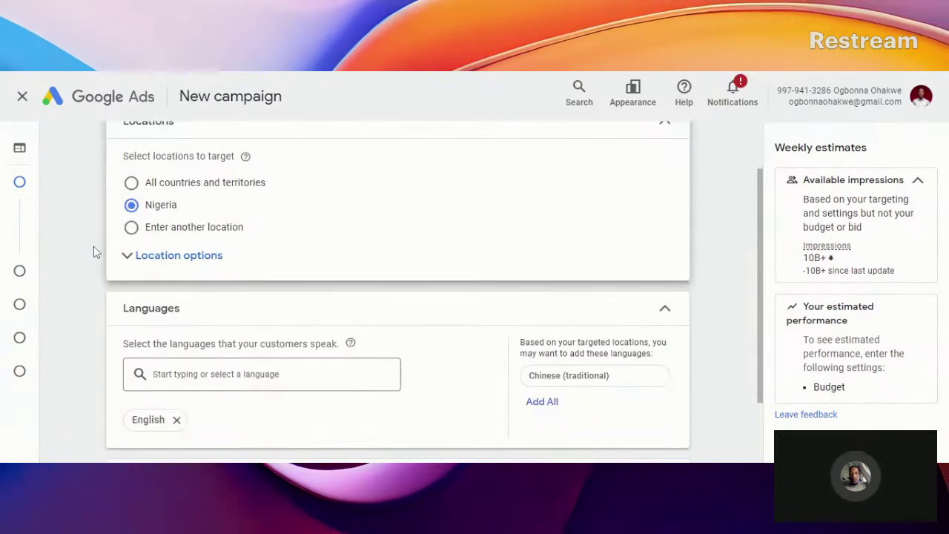
{"action": "left_click", "coordinate": [131, 227]}
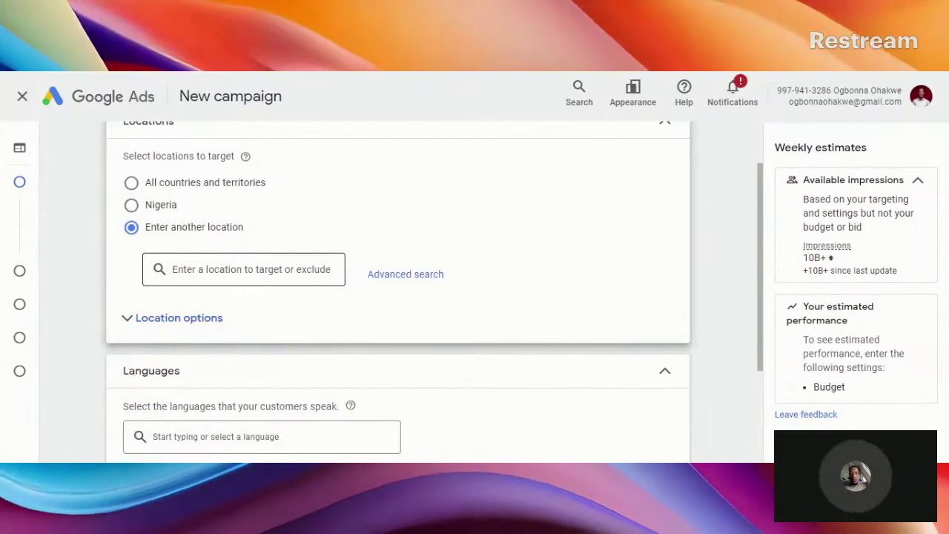
{"action": "left_click", "coordinate": [245, 269]}
{"action": "type", "text": "LAG"}
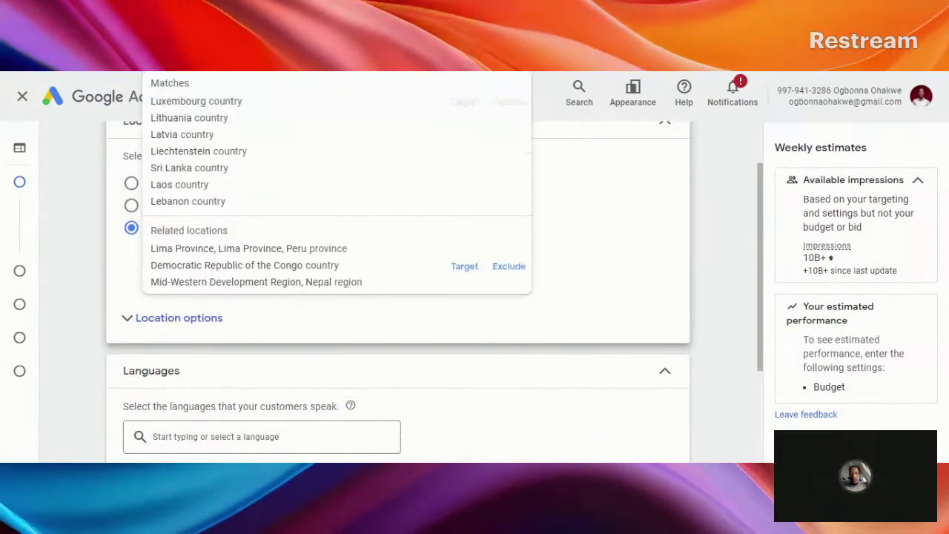
{"action": "key", "text": "BackSpace"}
{"action": "key", "text": "BackSpace"}
{"action": "key", "text": "BackSpace"}
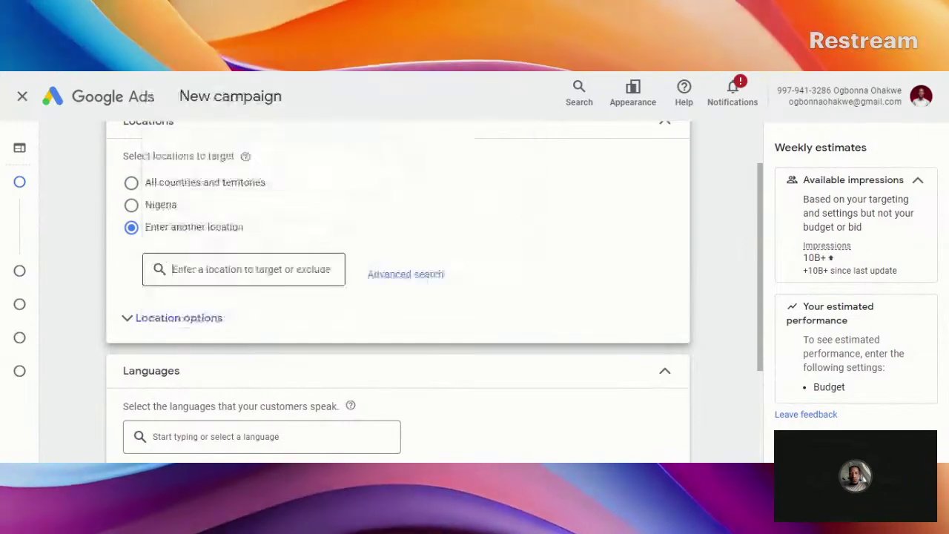
{"action": "type", "text": "lagos"}
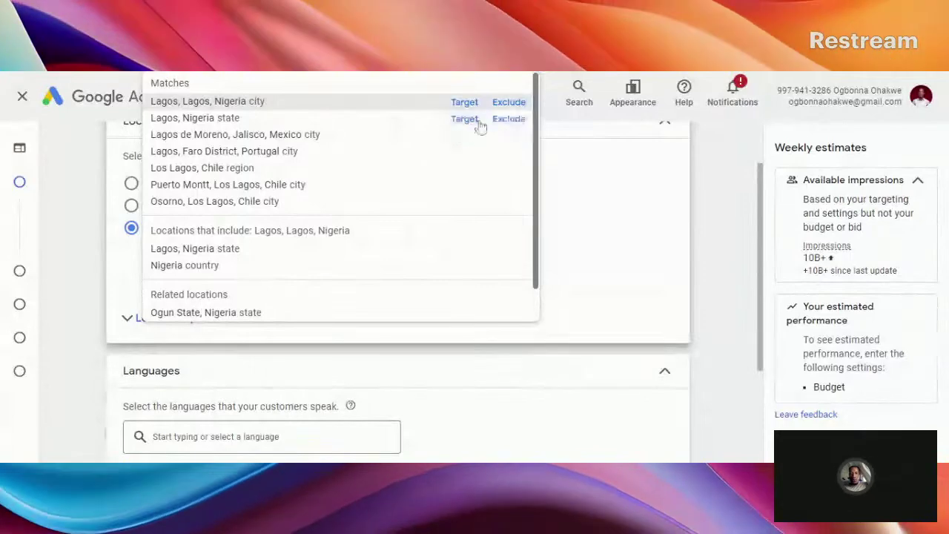
{"action": "left_click", "coordinate": [473, 119]}
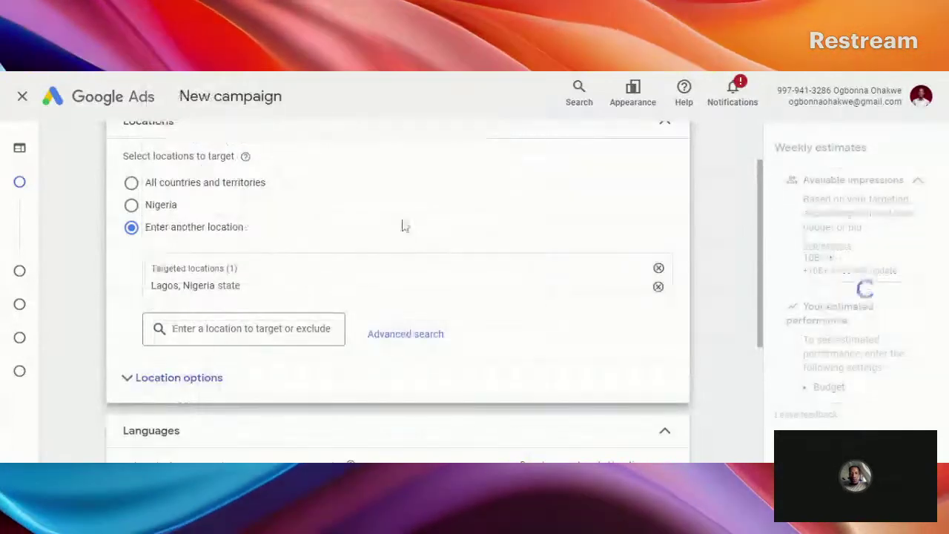
Add Federal Capital Territory and Rivers, both Nigerian states, to the targeted locations
{"action": "left_click", "coordinate": [272, 329]}
{"action": "type", "text": "abuja"}
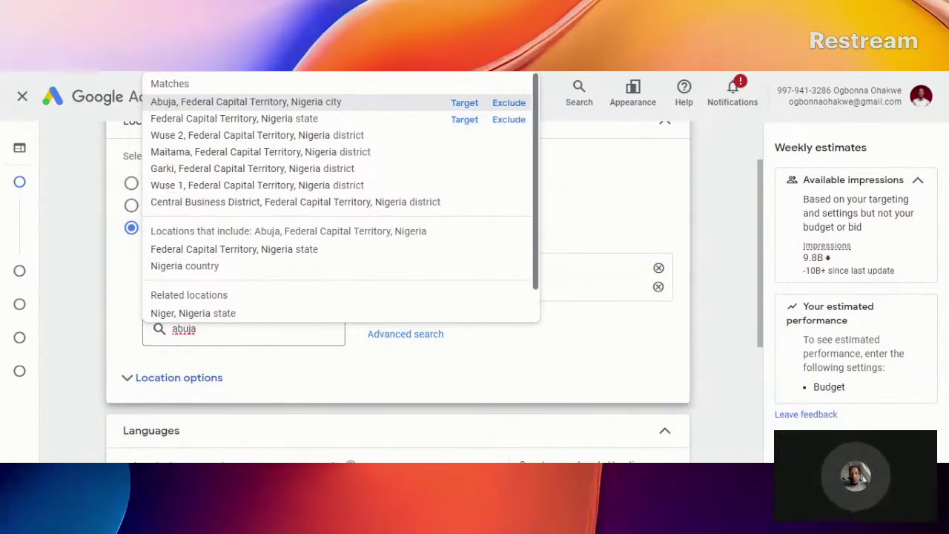
{"action": "left_click", "coordinate": [468, 121]}
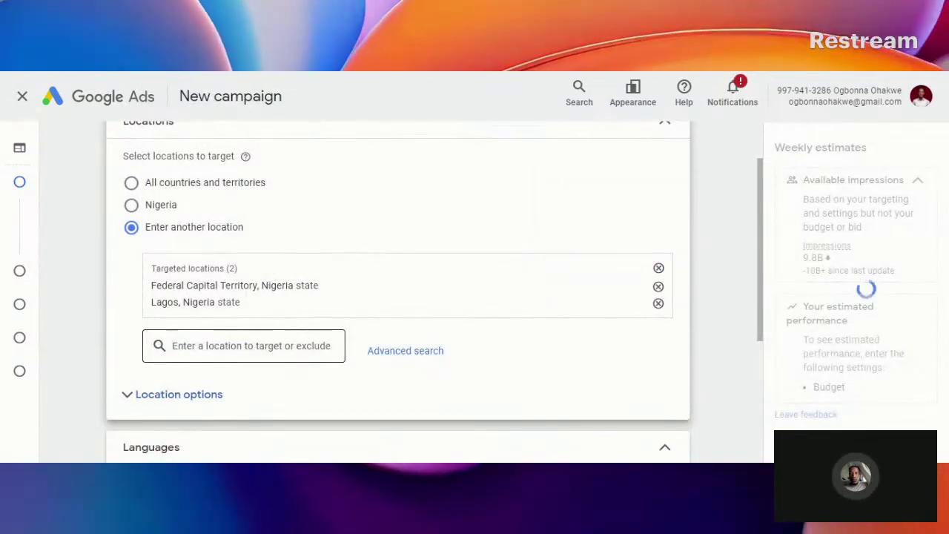
{"action": "type", "text": "port"}
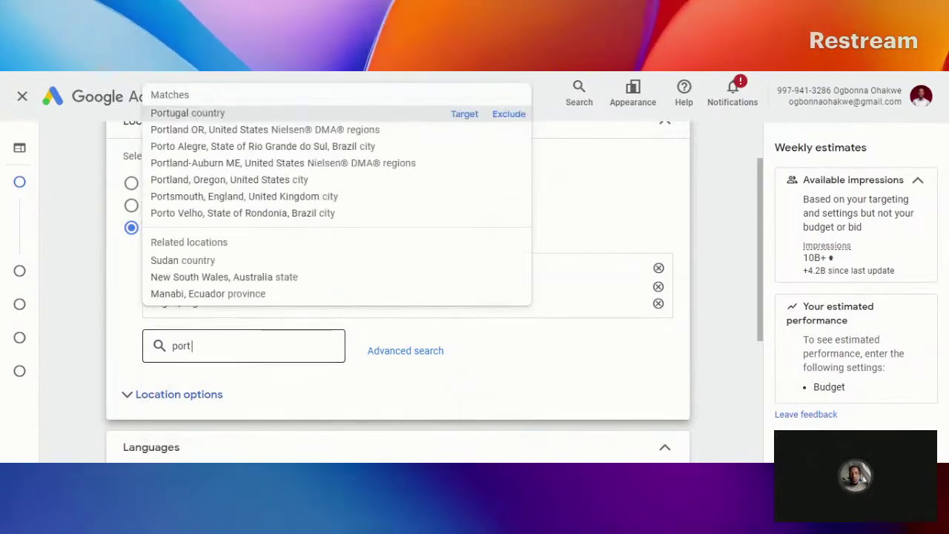
{"action": "type", "text": " harcourt"}
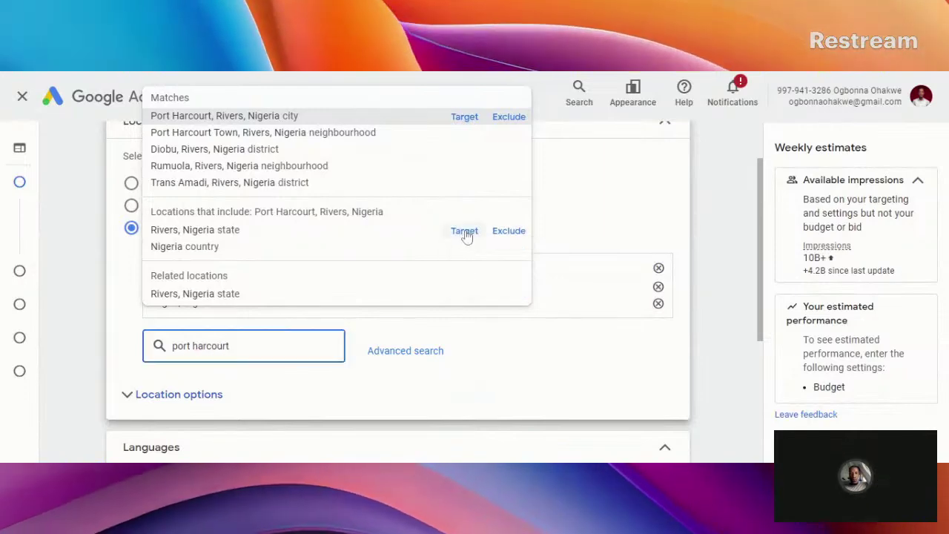
{"action": "left_click", "coordinate": [466, 235]}
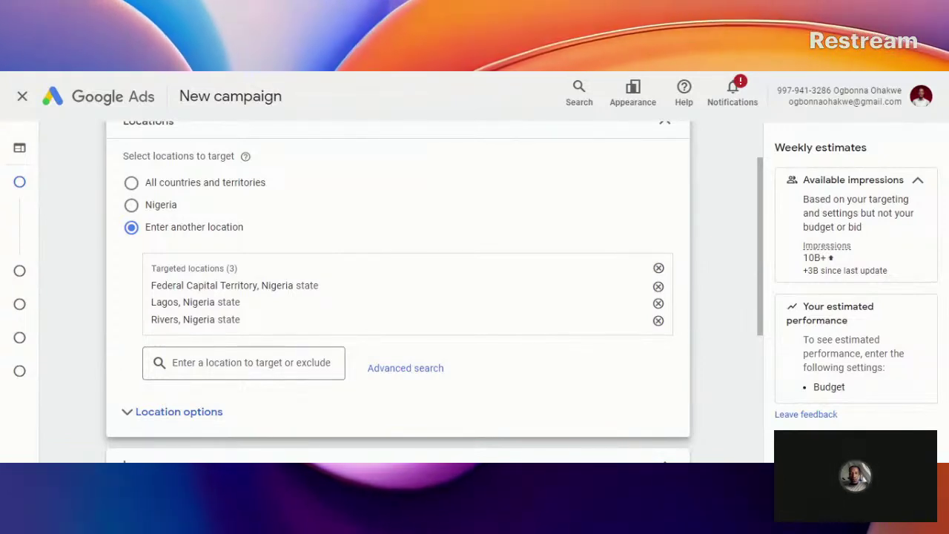
Set the location targeting to the whole of Nigeria and expand the location options
{"action": "left_click", "coordinate": [131, 207]}
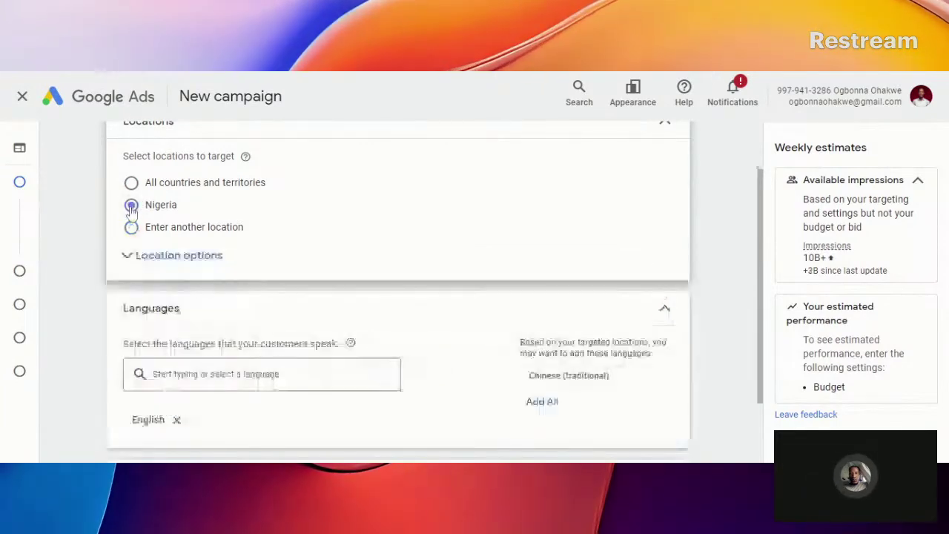
{"action": "left_click", "coordinate": [192, 267]}
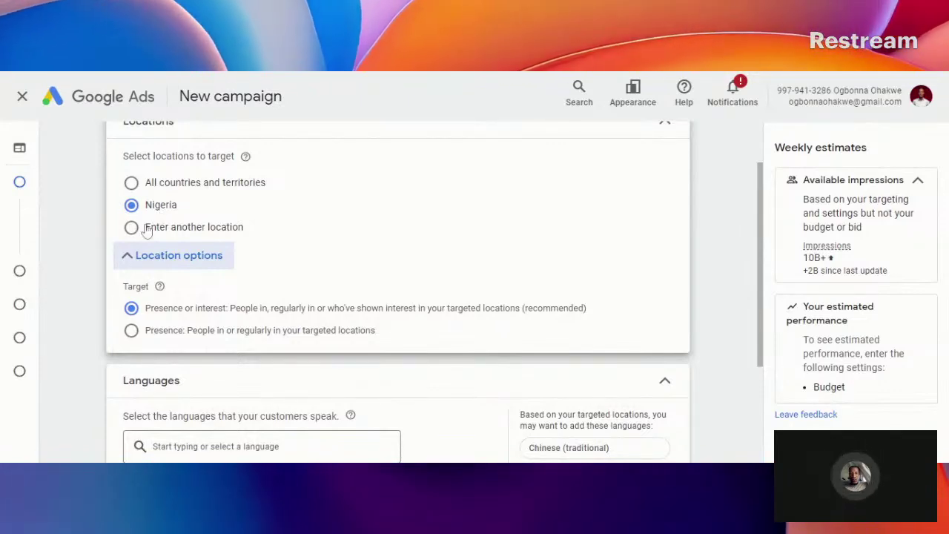
Look through the available customer languages and close the list without changing the selection
{"action": "scroll", "coordinate": [147, 232], "scroll_direction": "down", "scroll_amount": 2}
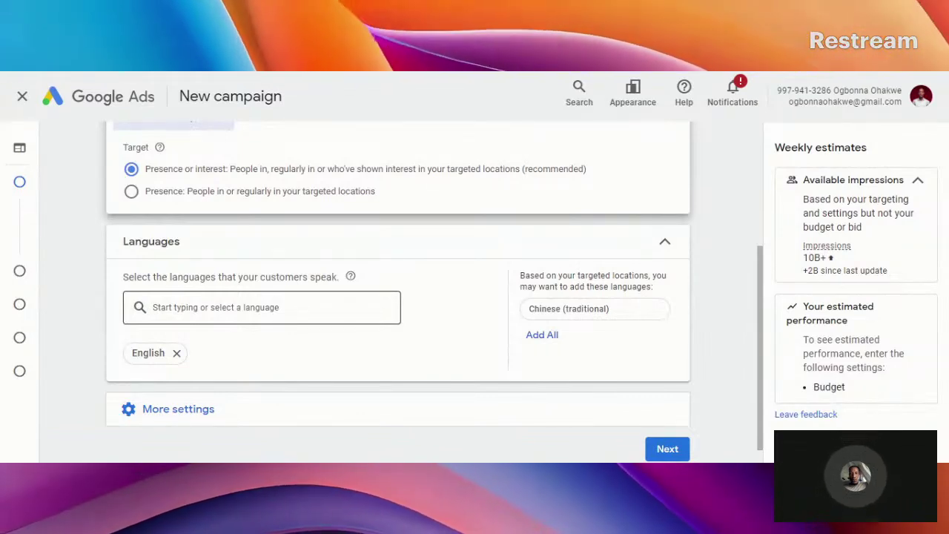
{"action": "left_click", "coordinate": [168, 311]}
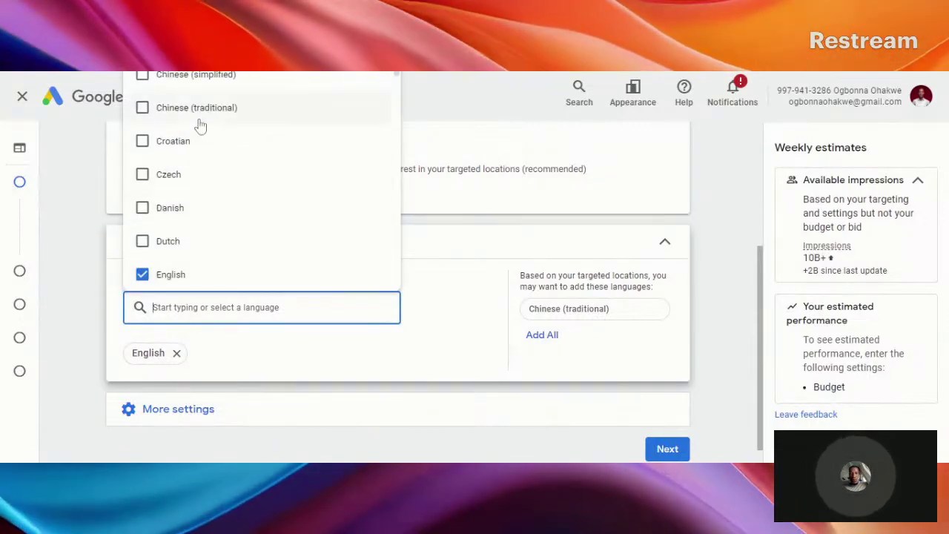
{"action": "scroll", "coordinate": [200, 141], "scroll_direction": "up", "scroll_amount": 2}
{"action": "scroll", "coordinate": [206, 178], "scroll_direction": "down", "scroll_amount": 3}
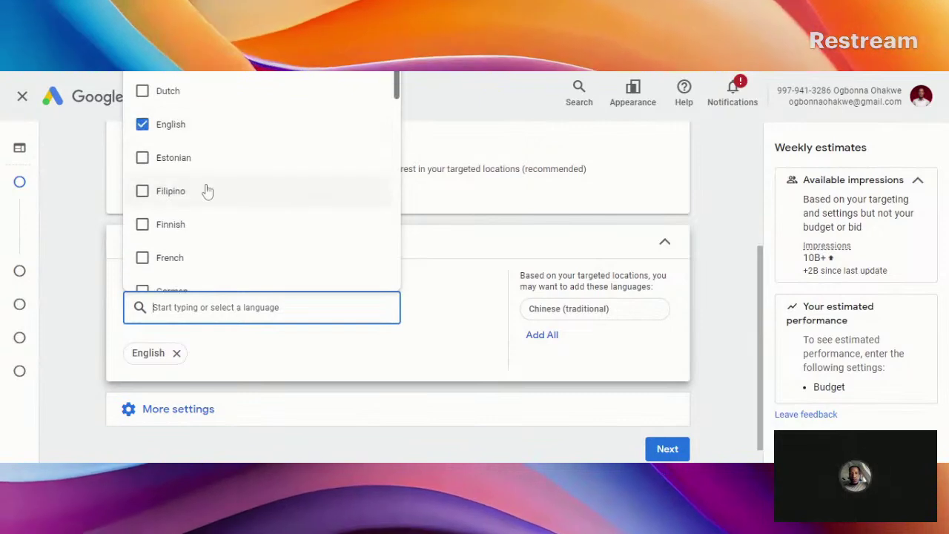
{"action": "scroll", "coordinate": [208, 192], "scroll_direction": "down", "scroll_amount": 3}
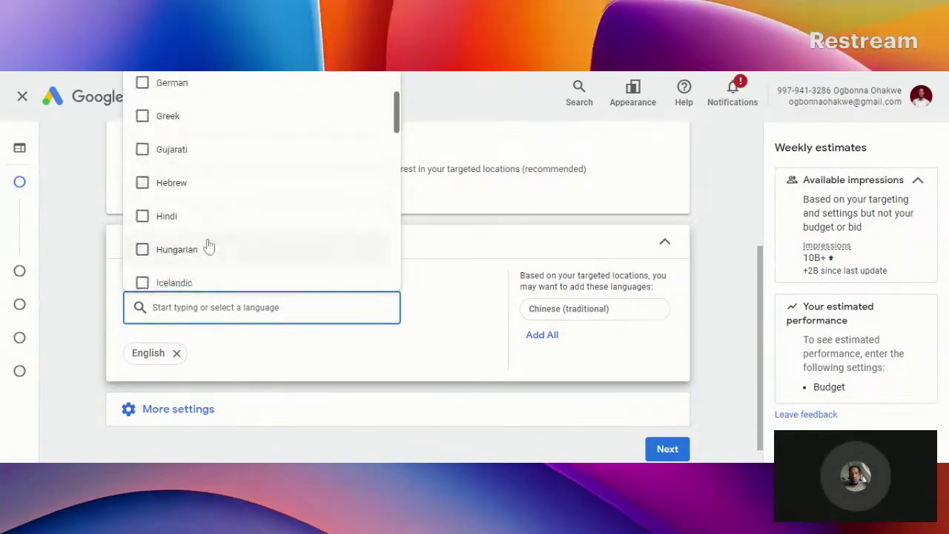
{"action": "scroll", "coordinate": [213, 300], "scroll_direction": "down", "scroll_amount": 1}
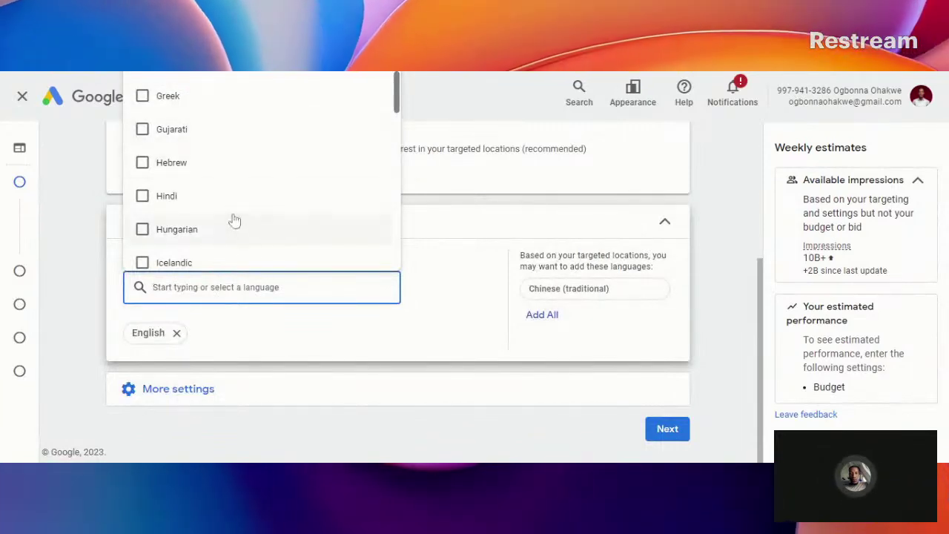
{"action": "scroll", "coordinate": [229, 168], "scroll_direction": "down", "scroll_amount": 2}
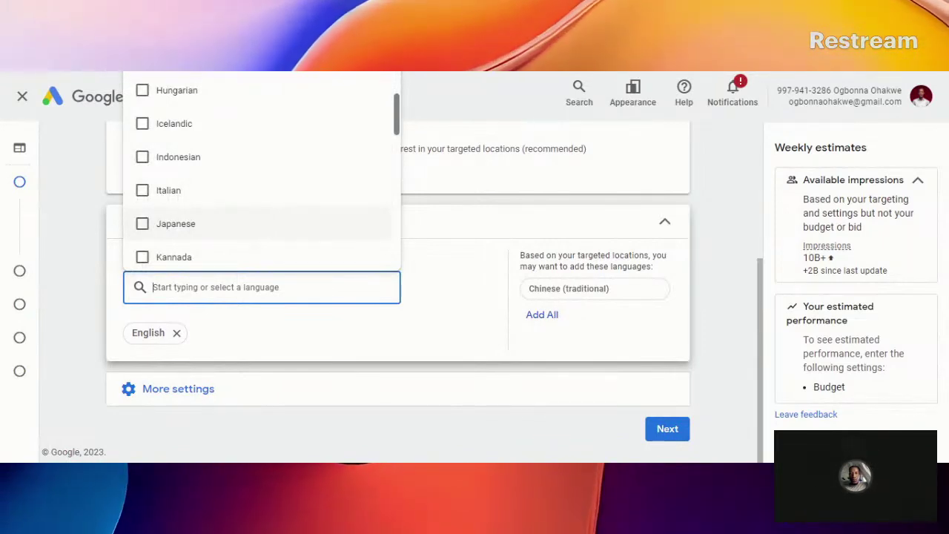
{"action": "left_click", "coordinate": [87, 289]}
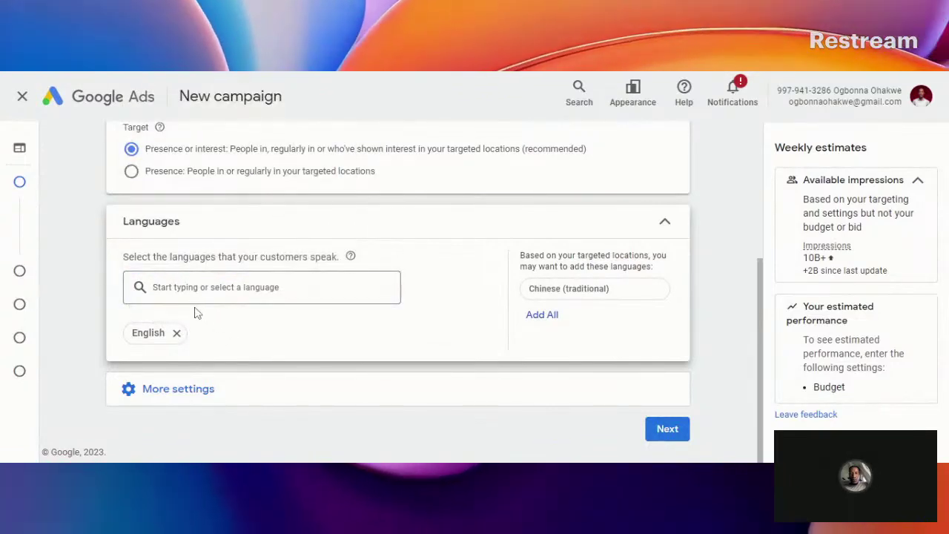
Reveal the additional campaign settings and open Ad rotation to review its options
{"action": "left_click", "coordinate": [193, 393]}
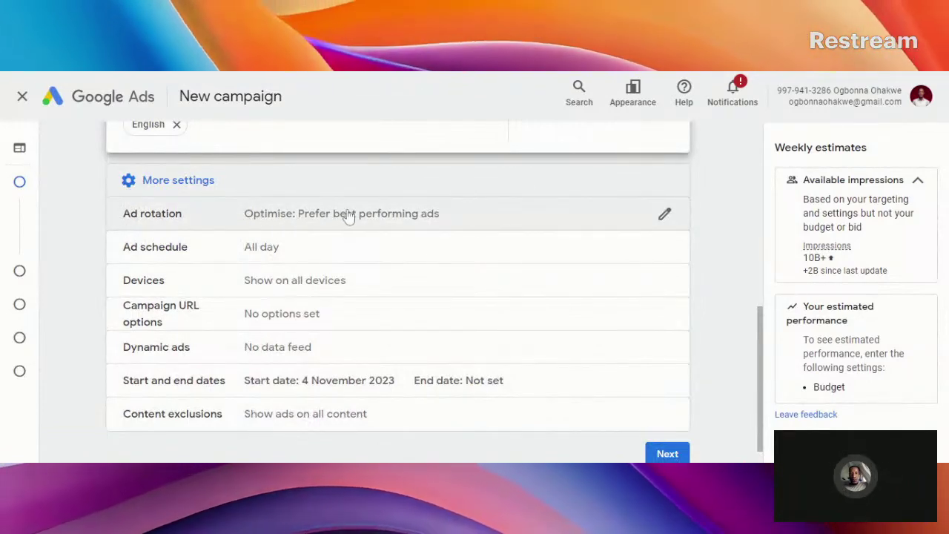
{"action": "left_click", "coordinate": [661, 215]}
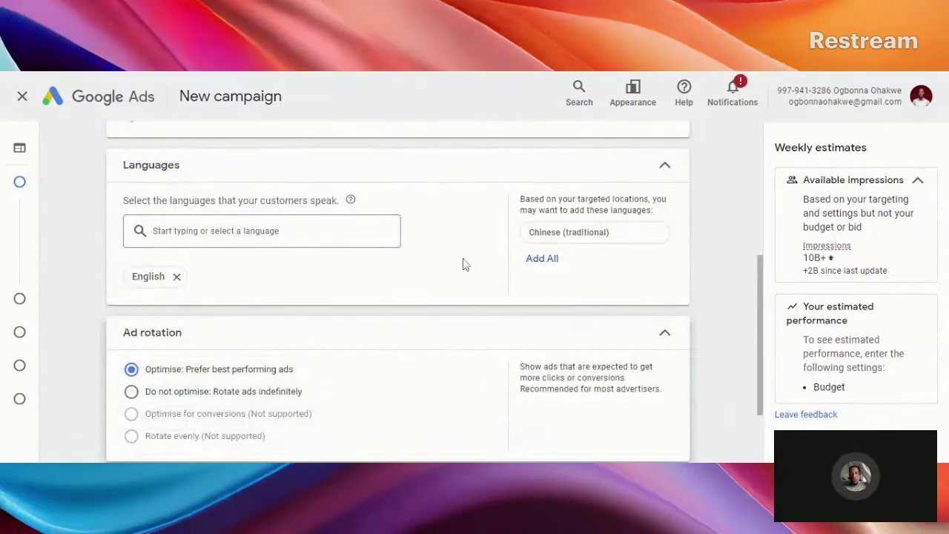
{"action": "scroll", "coordinate": [415, 289], "scroll_direction": "down", "scroll_amount": 2}
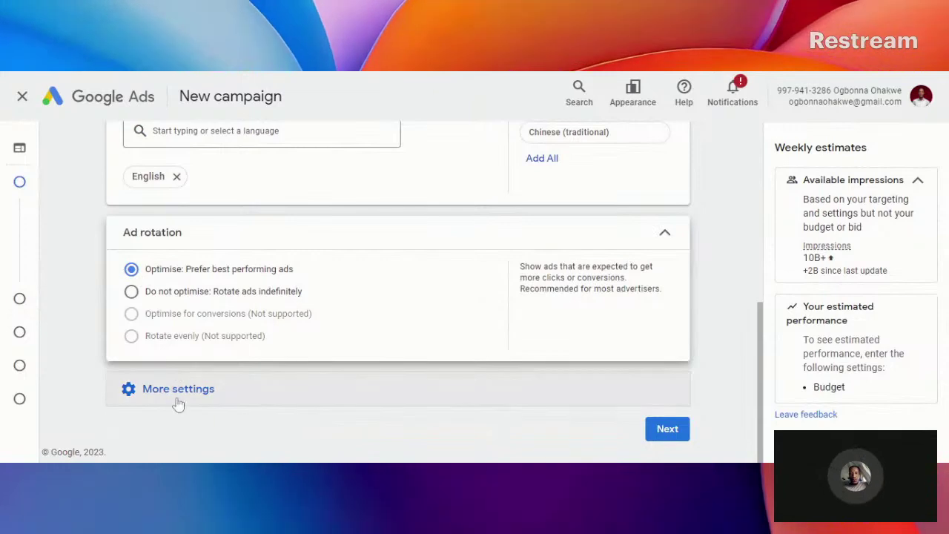
Open the campaign's Devices setting and choose specific targeting for devices
{"action": "left_click", "coordinate": [179, 401]}
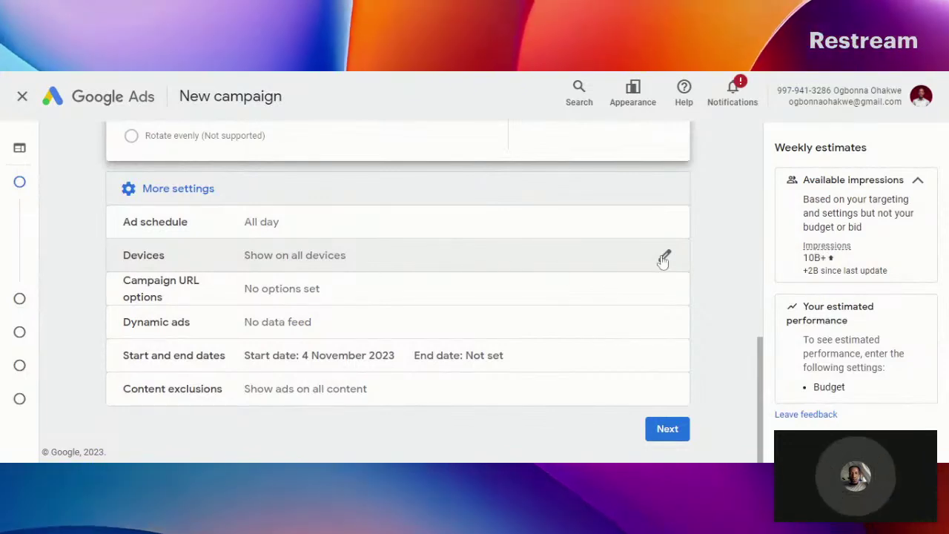
{"action": "left_click", "coordinate": [662, 256]}
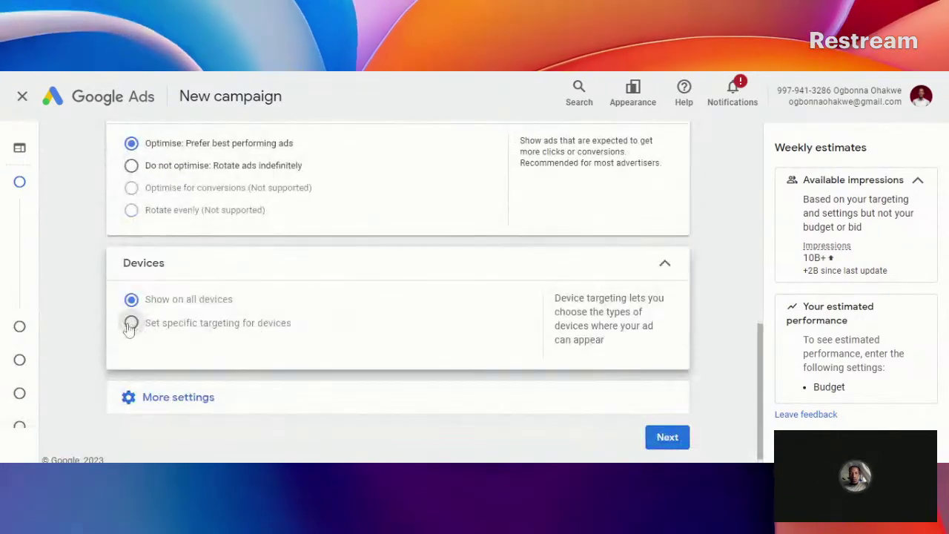
{"action": "left_click", "coordinate": [131, 326]}
{"action": "scroll", "coordinate": [221, 334], "scroll_direction": "down", "scroll_amount": 2}
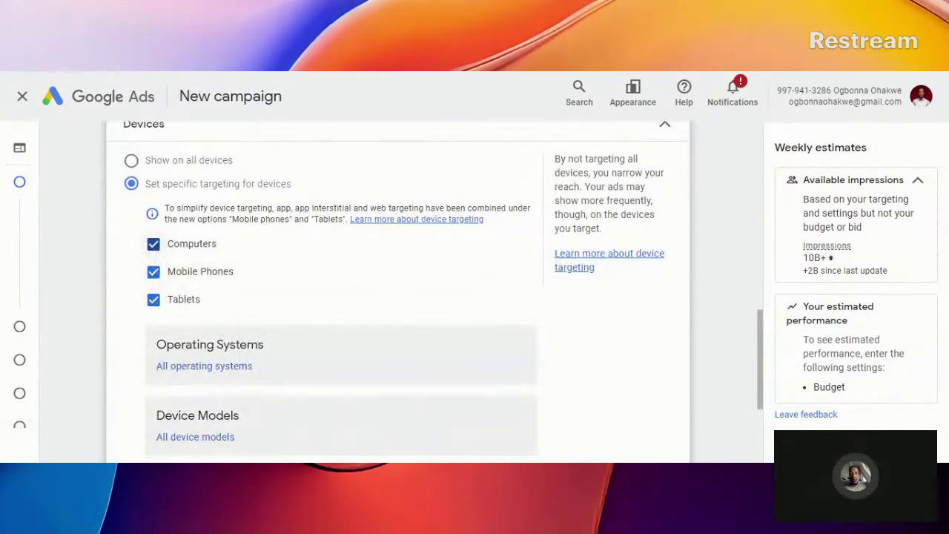
Try restricting device targeting to mobile phones, and include Tablets and Computers again
{"action": "left_click", "coordinate": [153, 244]}
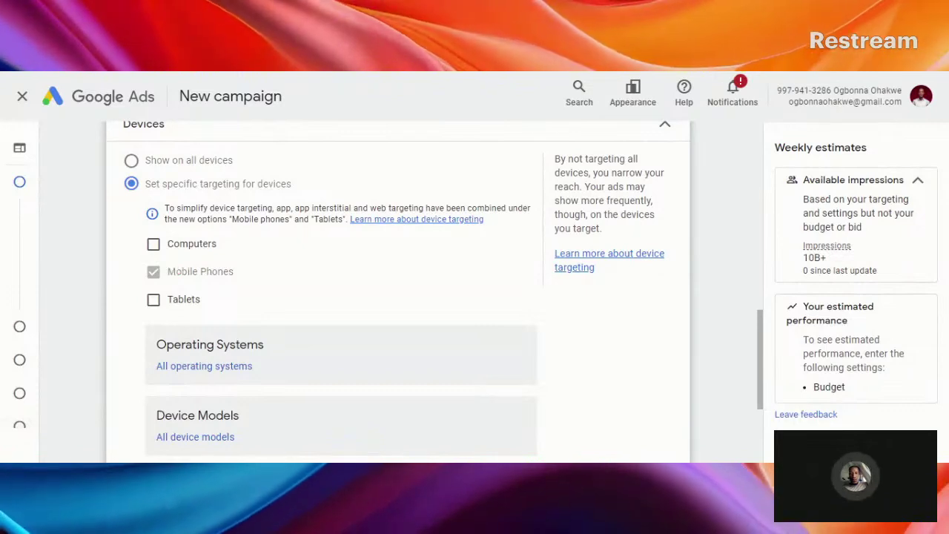
{"action": "left_click", "coordinate": [155, 304]}
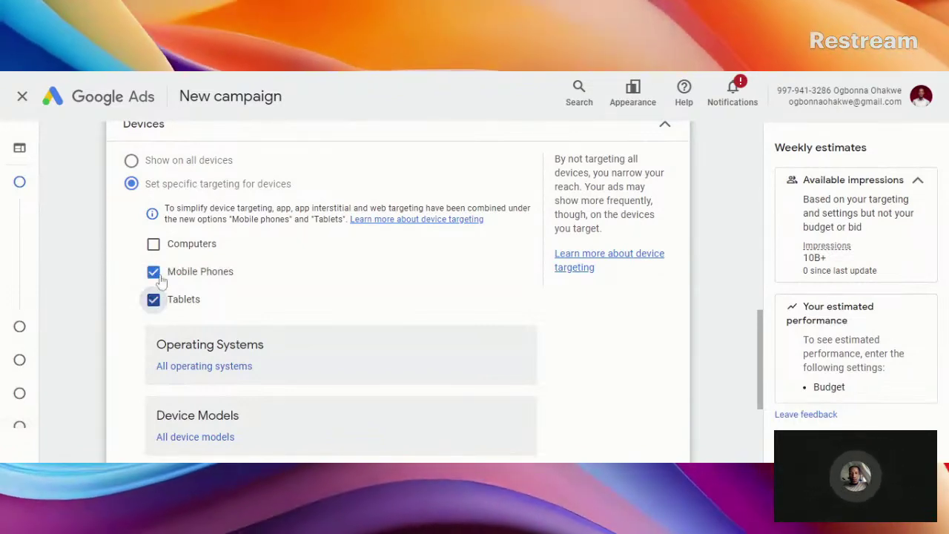
{"action": "left_click", "coordinate": [155, 248]}
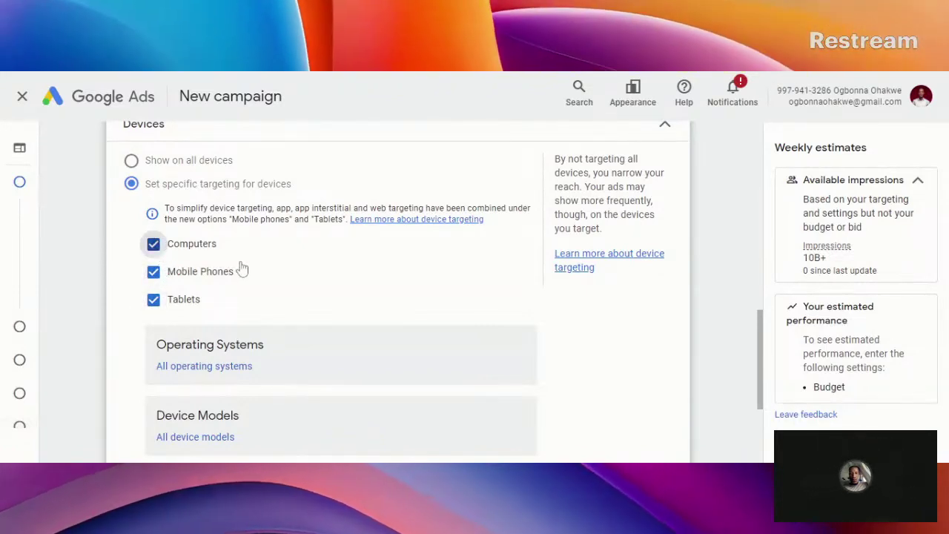
Open the device network targeting and try selecting Nigeria's MTN, Starcomms, Visafone and Glo Mobile networks
{"action": "scroll", "coordinate": [271, 284], "scroll_direction": "down", "scroll_amount": 5}
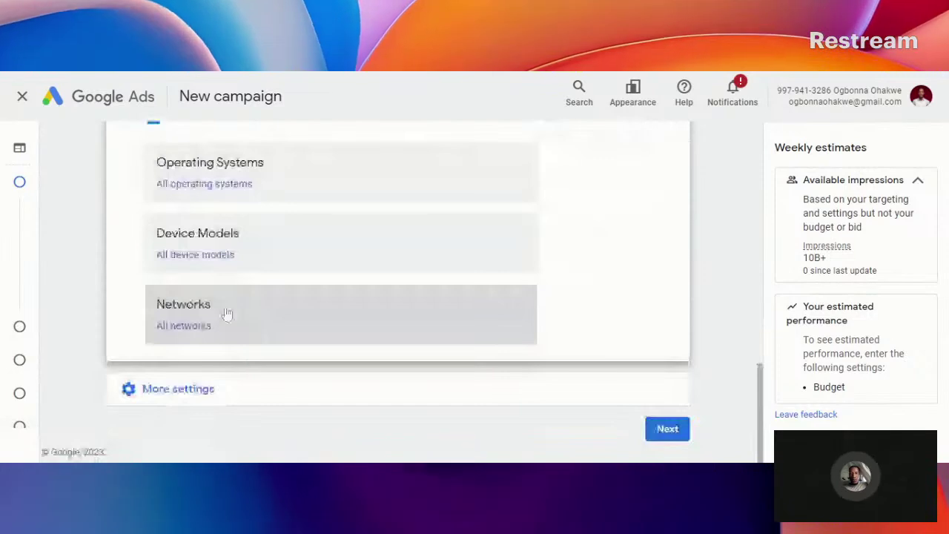
{"action": "left_click", "coordinate": [227, 315]}
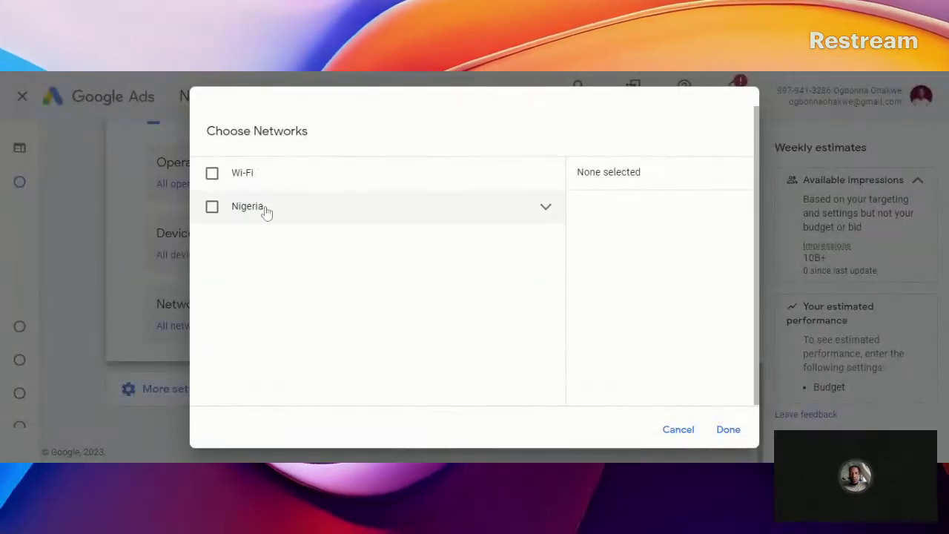
{"action": "left_click", "coordinate": [546, 208]}
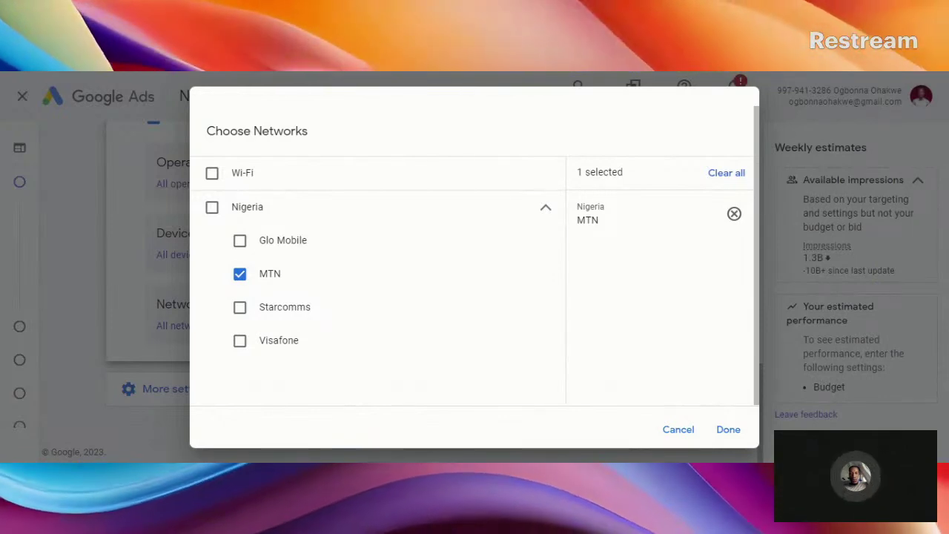
{"action": "left_click", "coordinate": [240, 307]}
{"action": "left_click", "coordinate": [239, 340]}
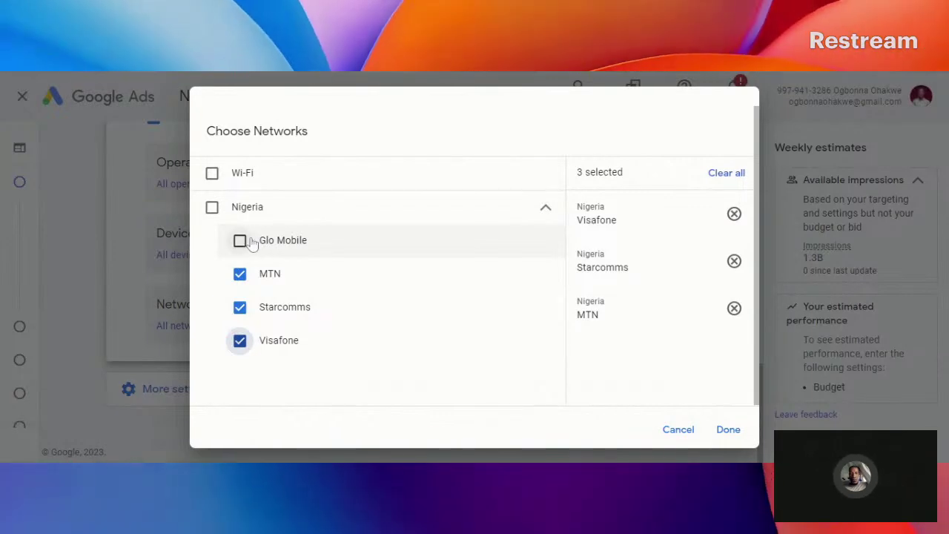
{"action": "left_click", "coordinate": [241, 242]}
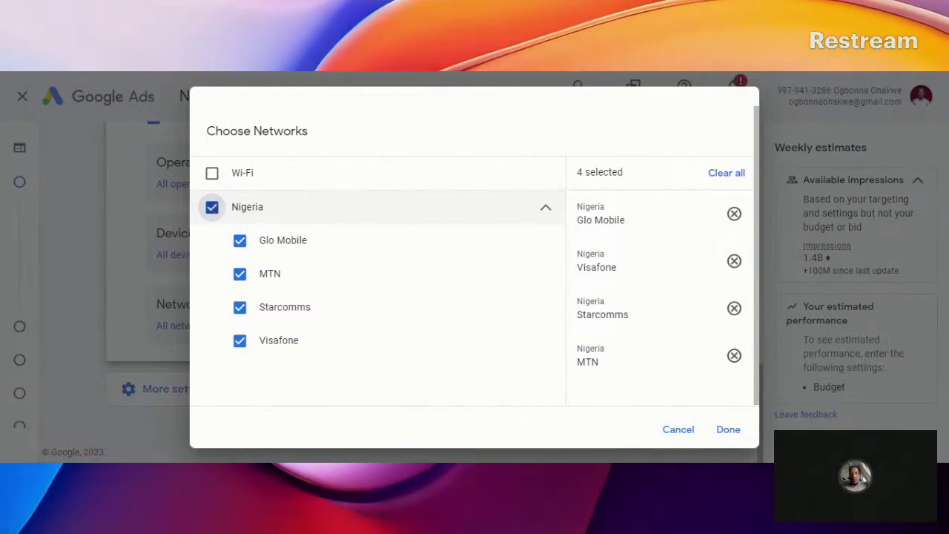
Clear all the Nigerian networks, try the Wi-Fi option, and close the network selection with nothing selected
{"action": "left_click", "coordinate": [213, 208]}
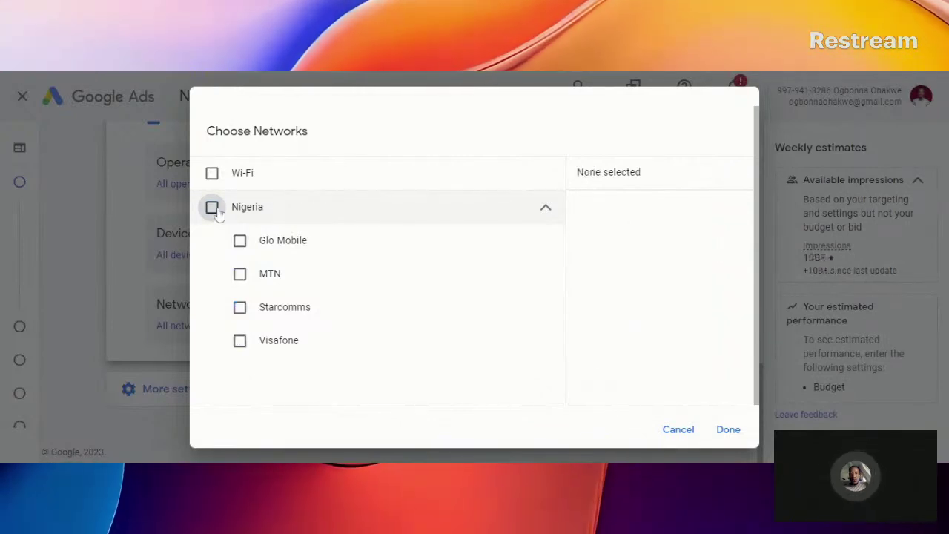
{"action": "left_click", "coordinate": [547, 210]}
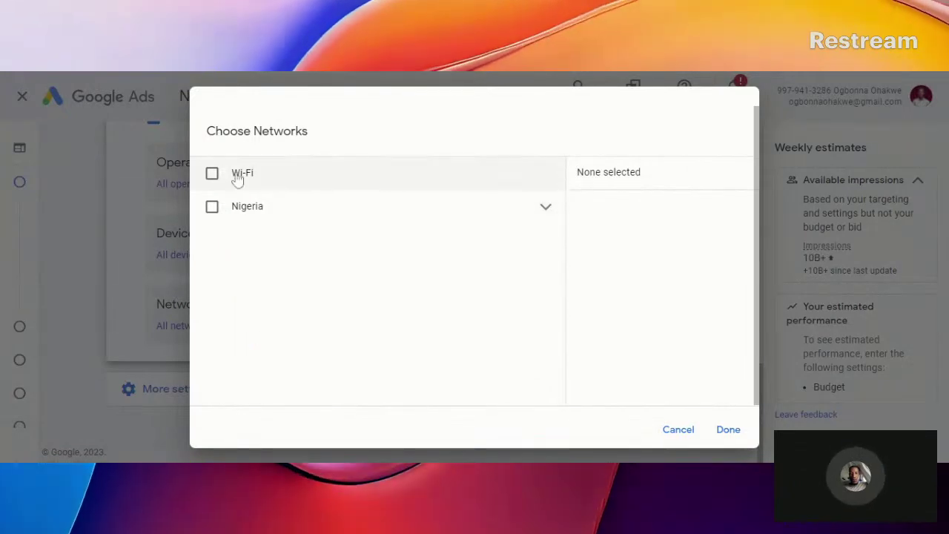
{"action": "left_click", "coordinate": [213, 175]}
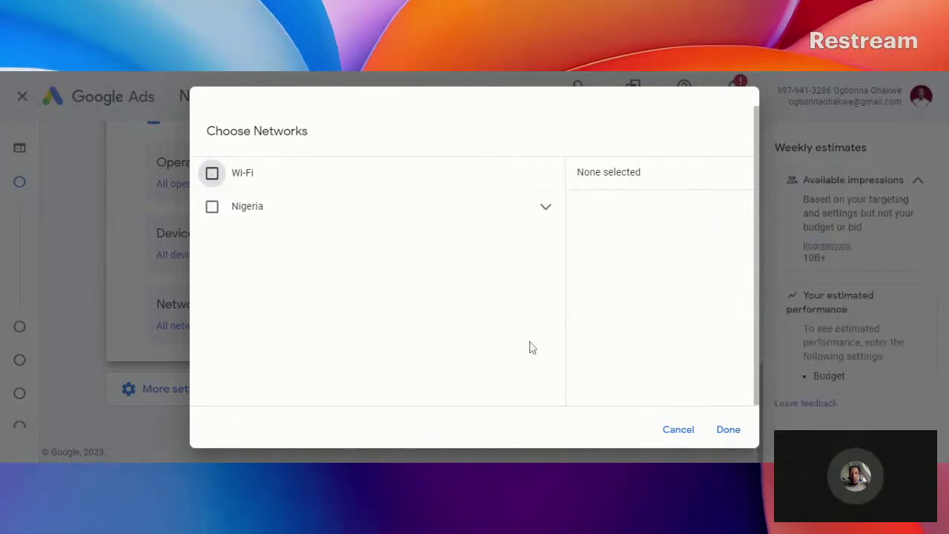
{"action": "left_click", "coordinate": [723, 433]}
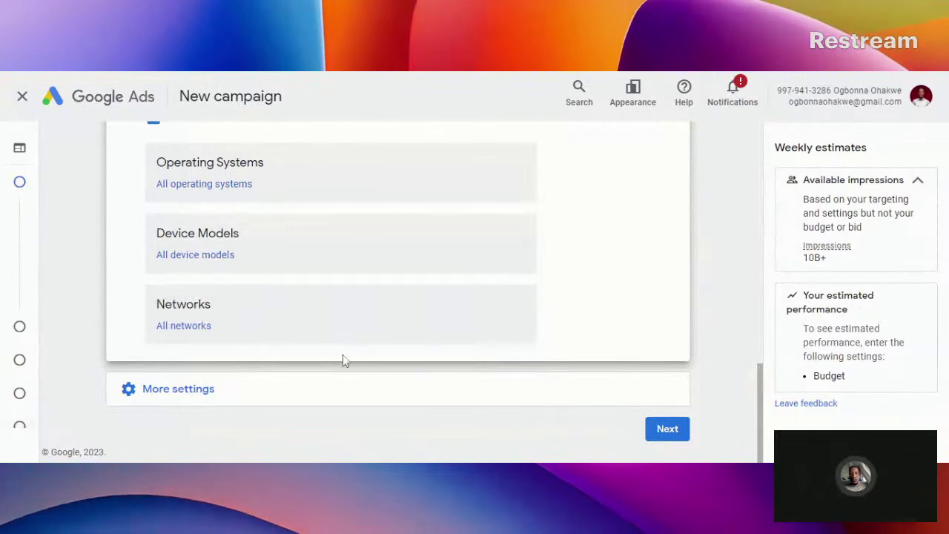
Open Campaign URL options from the additional settings, review its tracking fields, and collapse it without entering anything
{"action": "left_click", "coordinate": [186, 393]}
{"action": "scroll", "coordinate": [252, 349], "scroll_direction": "down", "scroll_amount": 2}
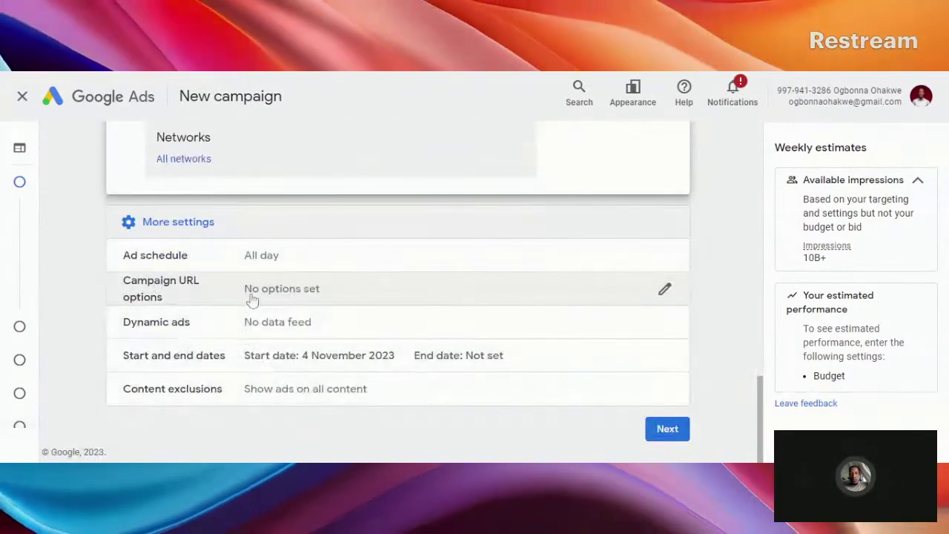
{"action": "left_click", "coordinate": [670, 300]}
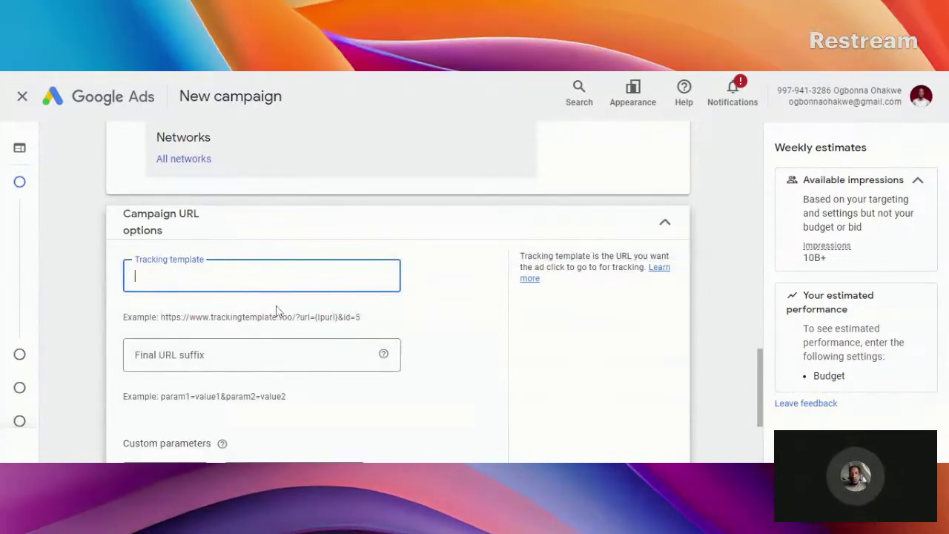
{"action": "scroll", "coordinate": [245, 282], "scroll_direction": "down", "scroll_amount": 2}
{"action": "scroll", "coordinate": [511, 278], "scroll_direction": "up", "scroll_amount": 3}
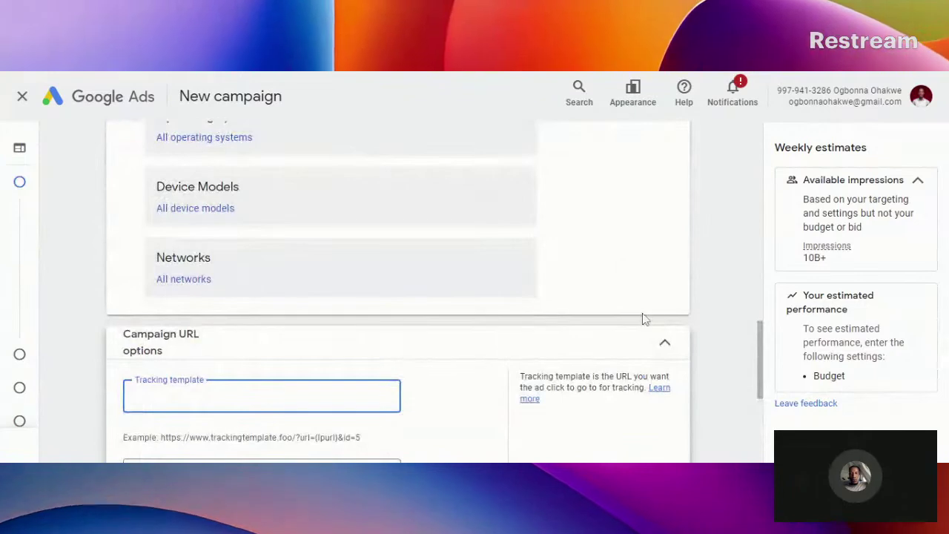
{"action": "left_click", "coordinate": [665, 349]}
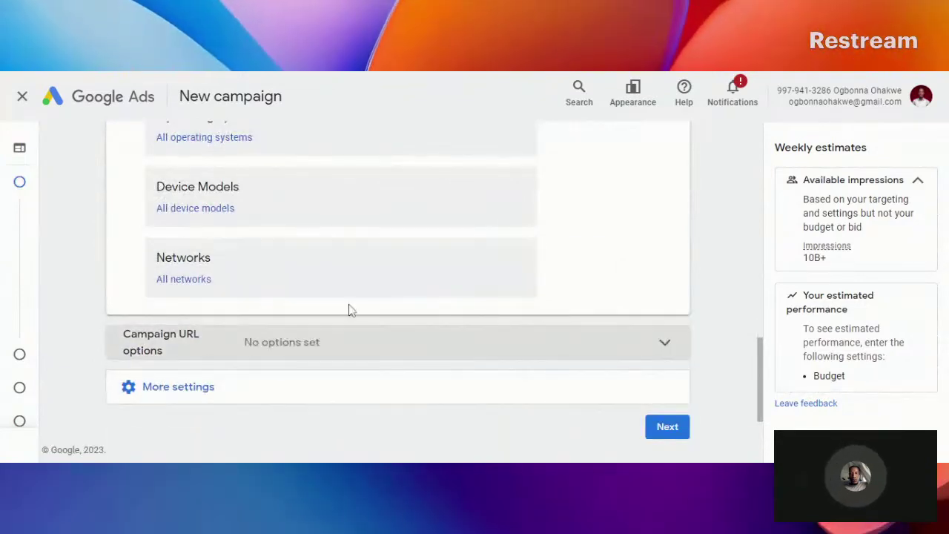
Open Content exclusions and try excluding all five sensitive content categories as well as Parked domains
{"action": "scroll", "coordinate": [448, 376], "scroll_direction": "down", "scroll_amount": 1}
{"action": "left_click", "coordinate": [174, 319]}
{"action": "scroll", "coordinate": [230, 297], "scroll_direction": "down", "scroll_amount": 1}
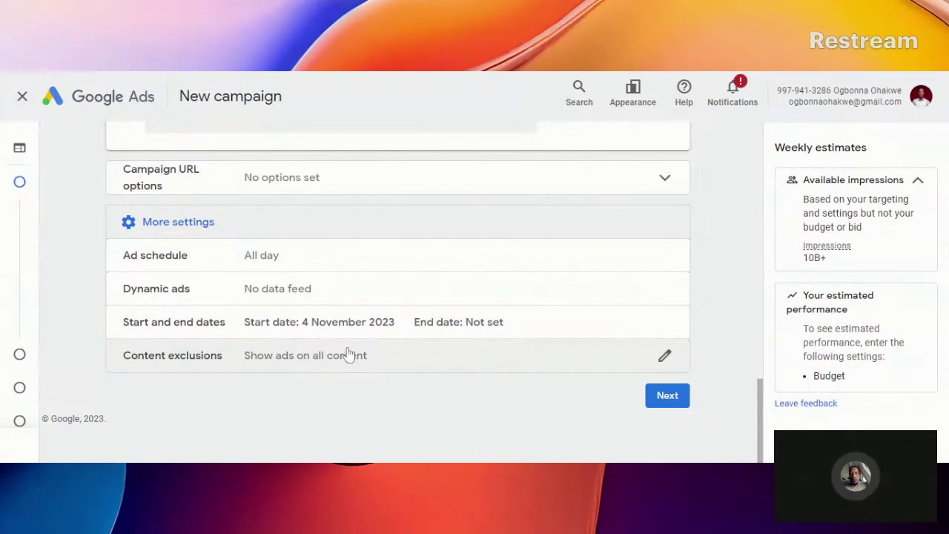
{"action": "left_click", "coordinate": [665, 356]}
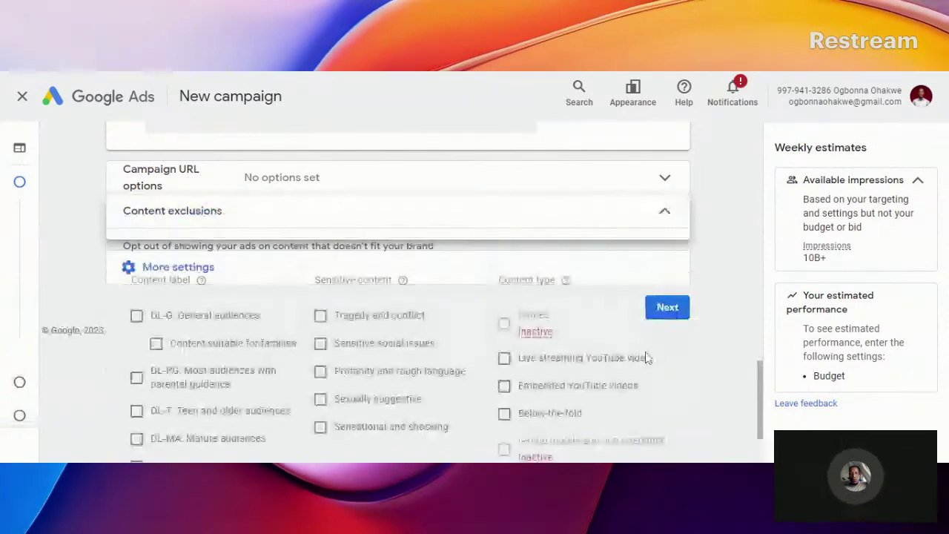
{"action": "scroll", "coordinate": [451, 333], "scroll_direction": "down", "scroll_amount": 1}
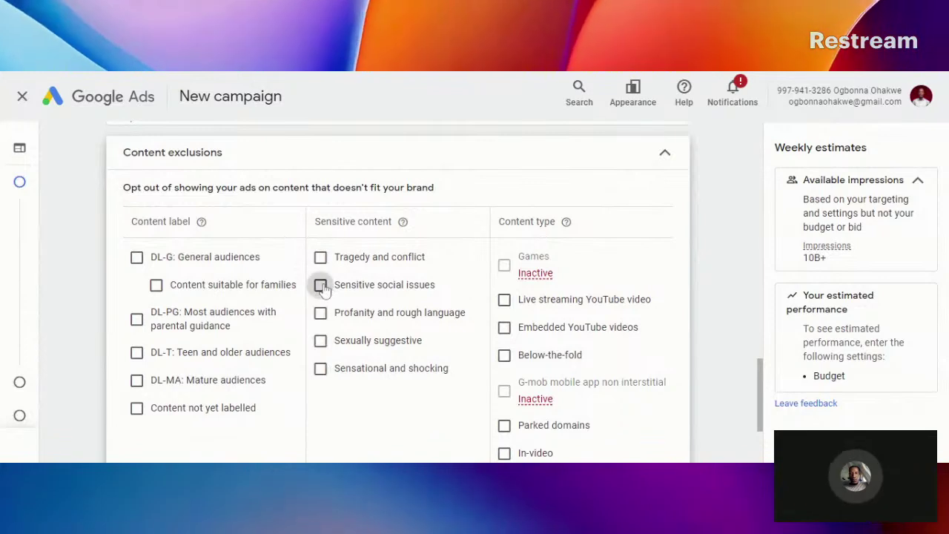
{"action": "scroll", "coordinate": [393, 308], "scroll_direction": "down", "scroll_amount": 1}
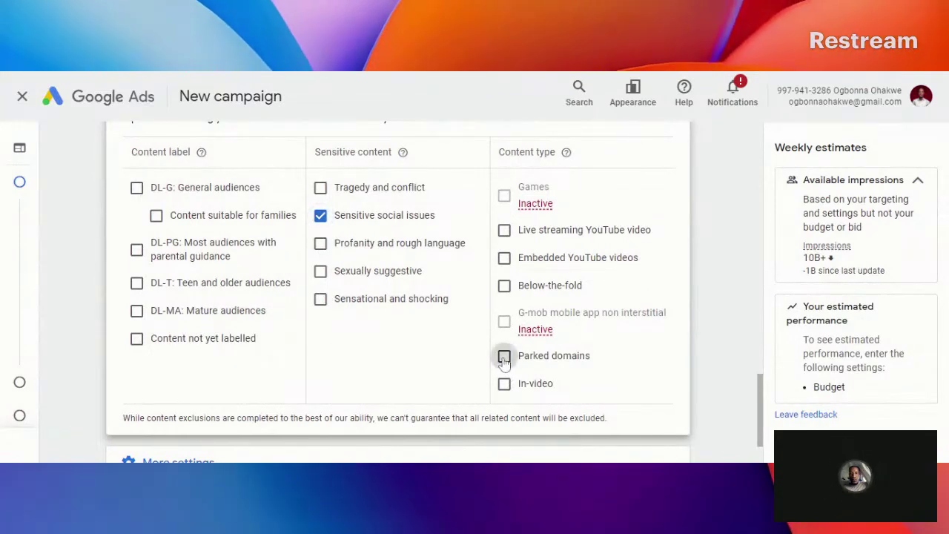
{"action": "left_click", "coordinate": [504, 357]}
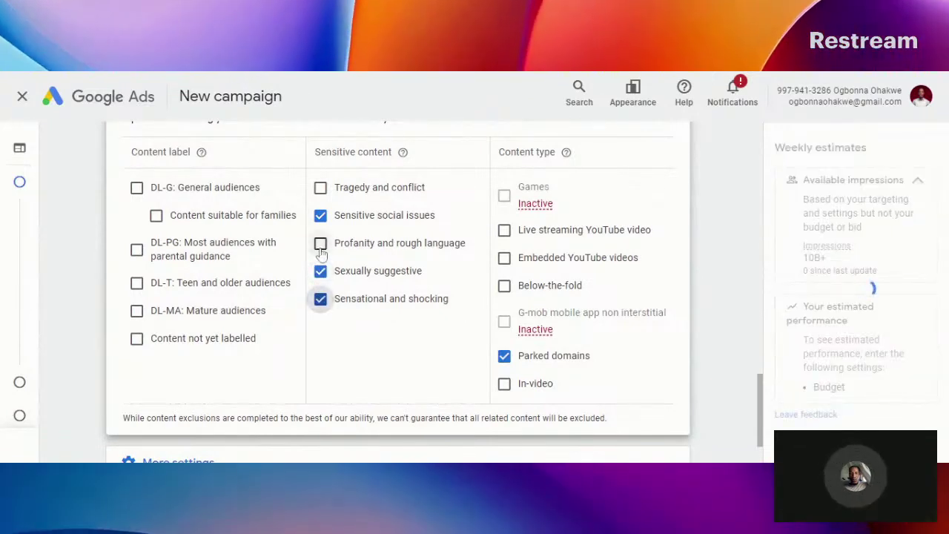
{"action": "left_click", "coordinate": [321, 187]}
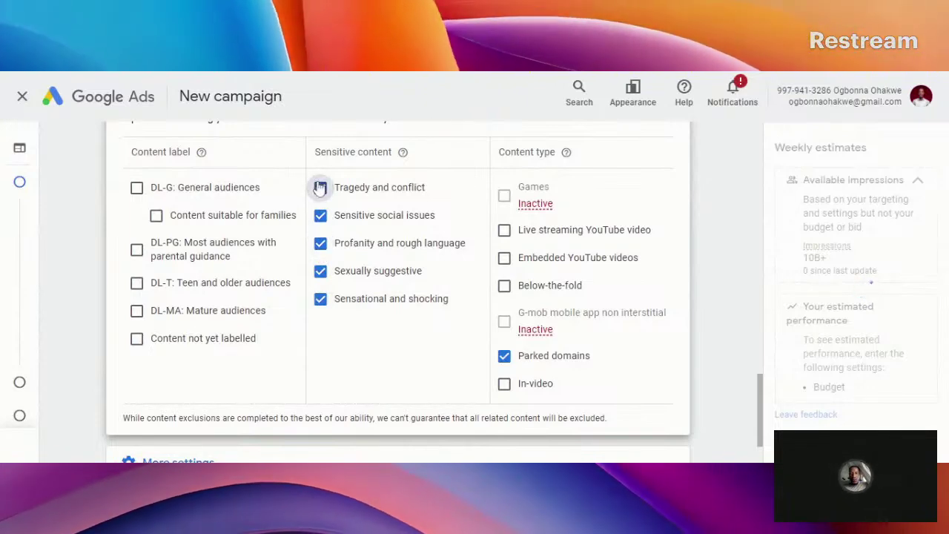
Remove the Parked domains exclusion and clear every sensitive content exclusion
{"action": "left_click", "coordinate": [505, 357]}
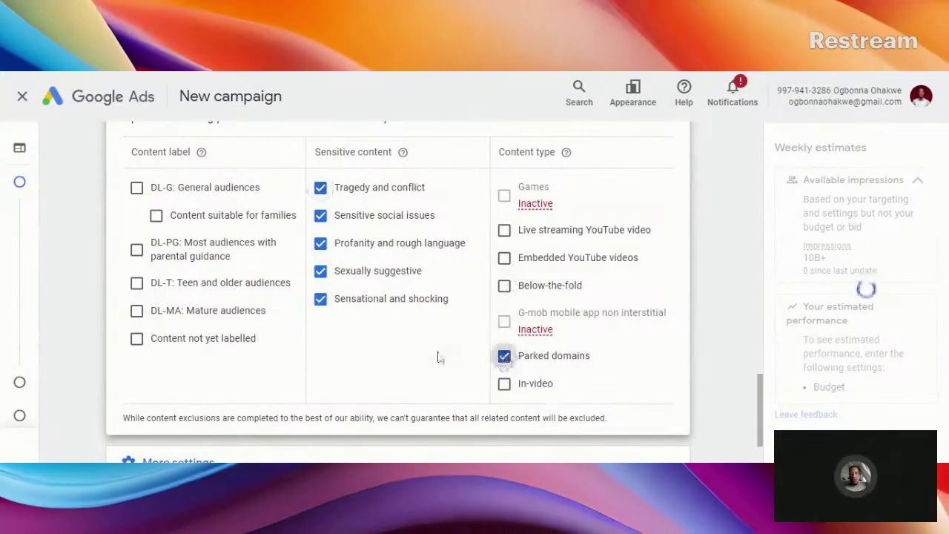
{"action": "left_click", "coordinate": [320, 299]}
{"action": "left_click", "coordinate": [320, 270]}
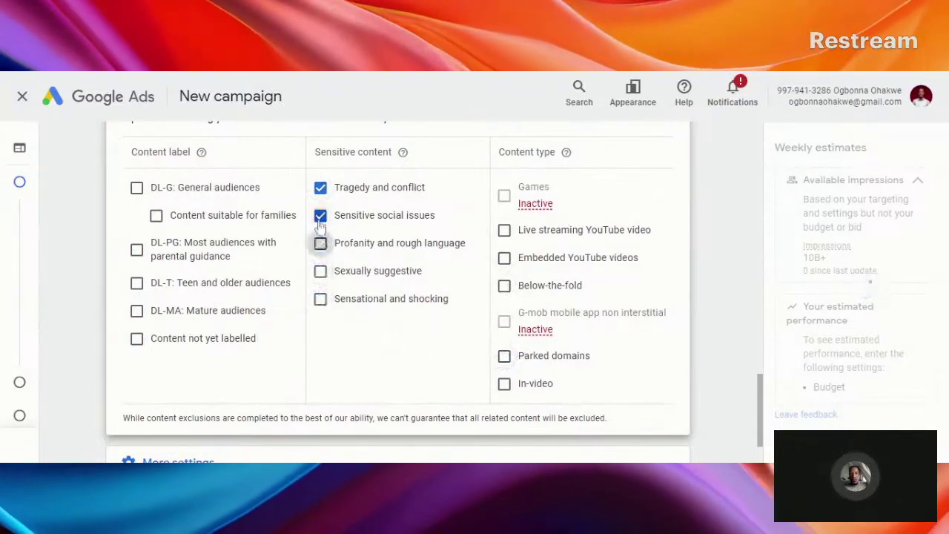
{"action": "left_click", "coordinate": [321, 243]}
{"action": "left_click", "coordinate": [321, 216]}
{"action": "left_click", "coordinate": [321, 188]}
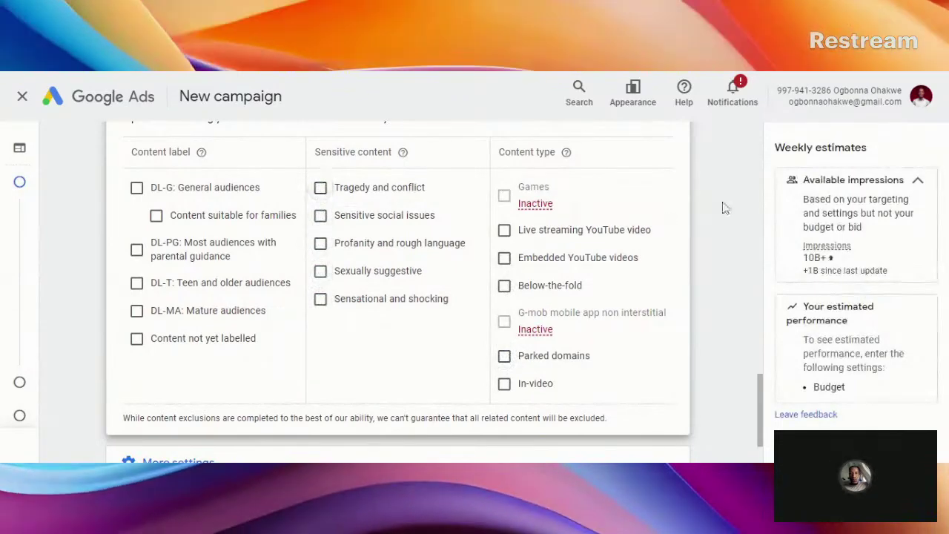
Open the campaign's Dynamic ads setting and view the help on using a dynamic ads feed for personalised ads
{"action": "scroll", "coordinate": [716, 223], "scroll_direction": "down", "scroll_amount": 2}
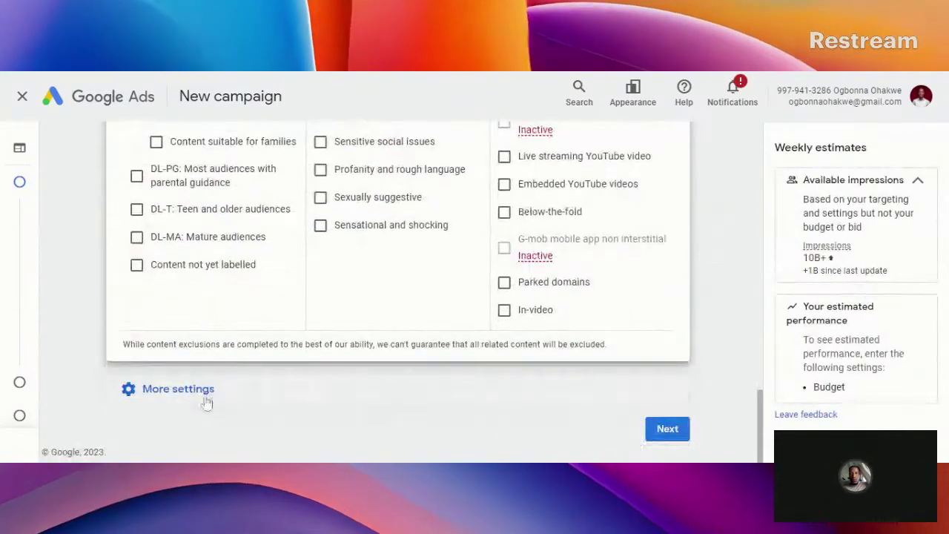
{"action": "left_click", "coordinate": [202, 393]}
{"action": "scroll", "coordinate": [445, 327], "scroll_direction": "down", "scroll_amount": 1}
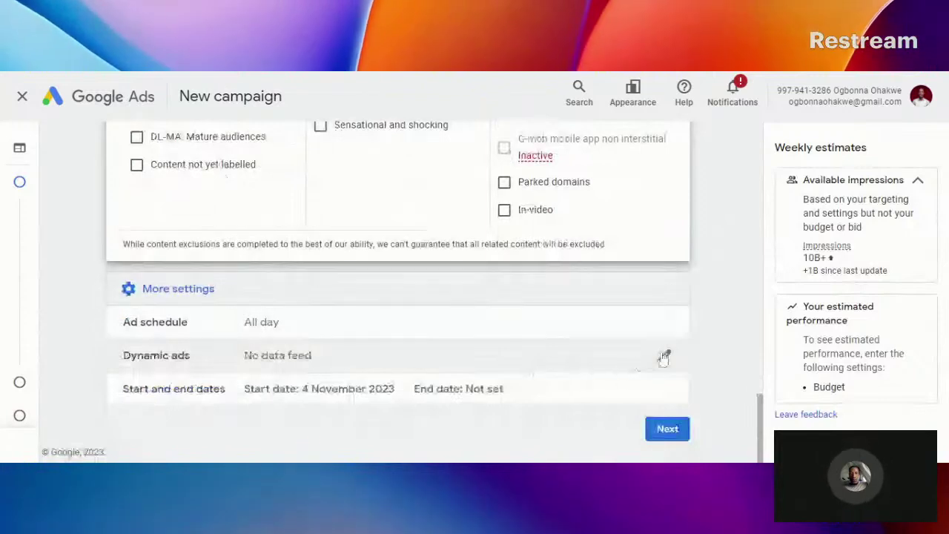
{"action": "left_click", "coordinate": [665, 358]}
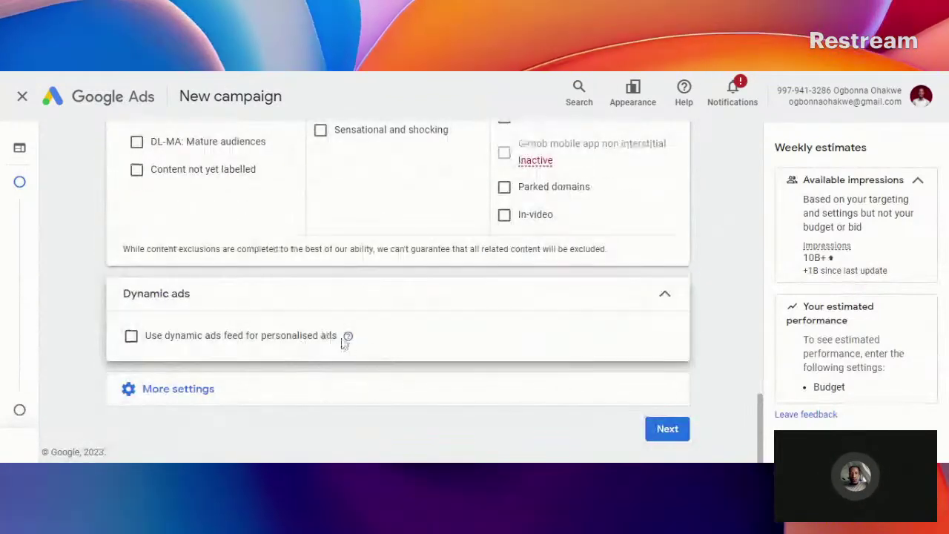
{"action": "mouse_move", "coordinate": [350, 340]}
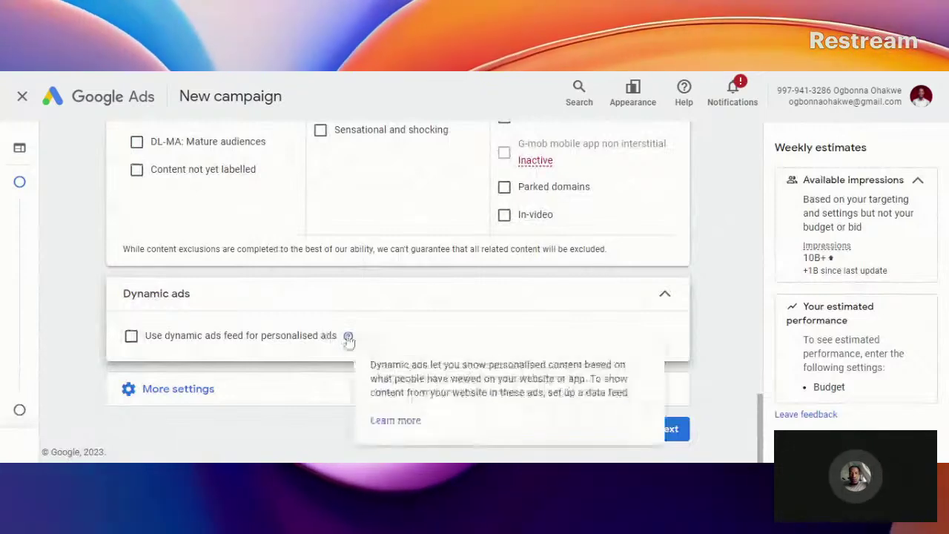
Set the campaign's end date to 5 November 2023 and continue to Budget and bidding
{"action": "left_click", "coordinate": [197, 390]}
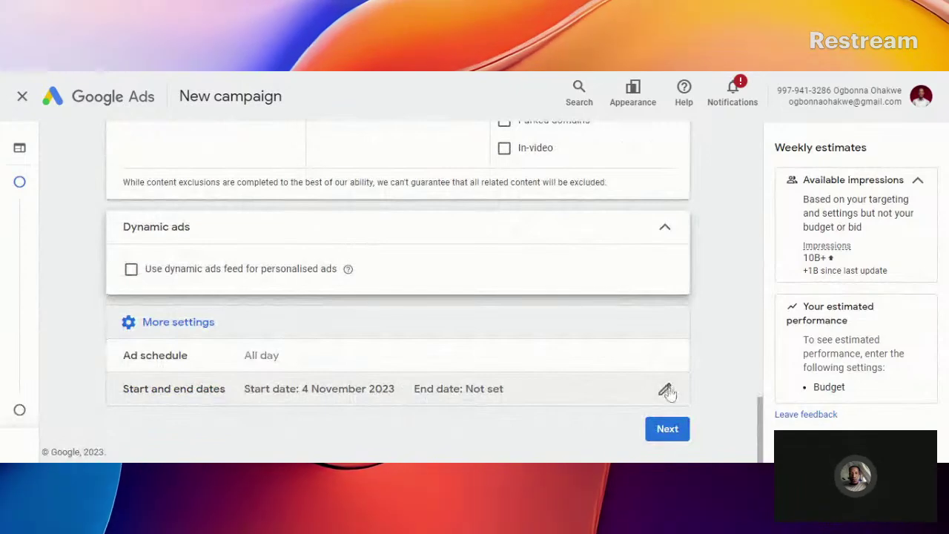
{"action": "left_click", "coordinate": [667, 391]}
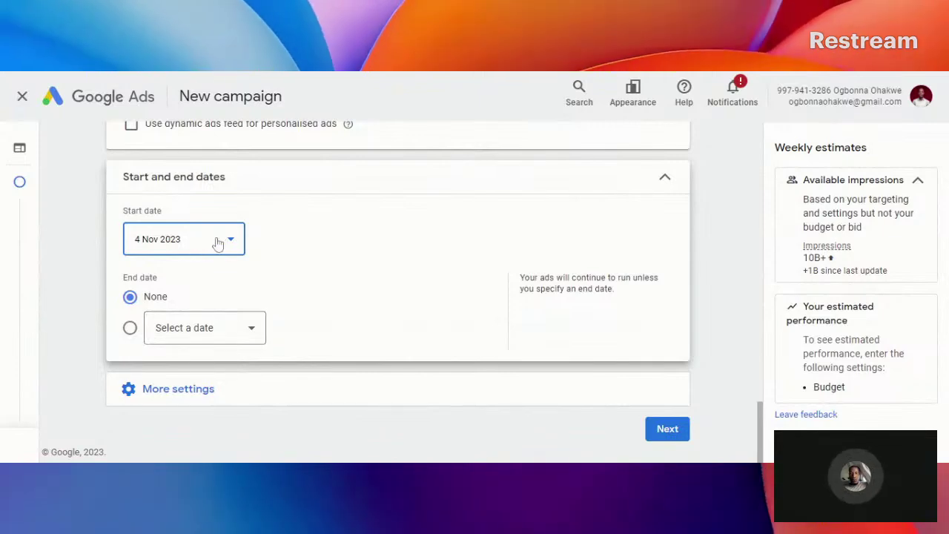
{"action": "left_click", "coordinate": [172, 335]}
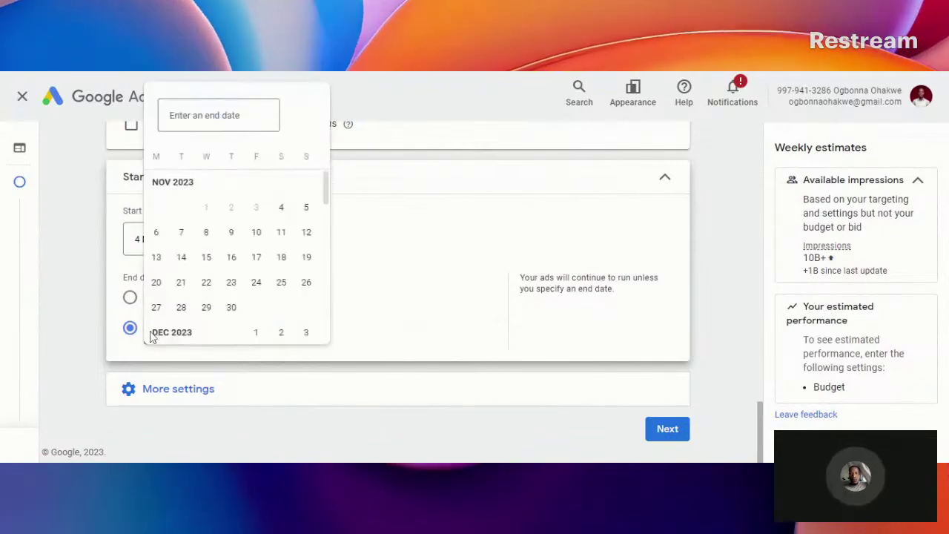
{"action": "left_click", "coordinate": [305, 212]}
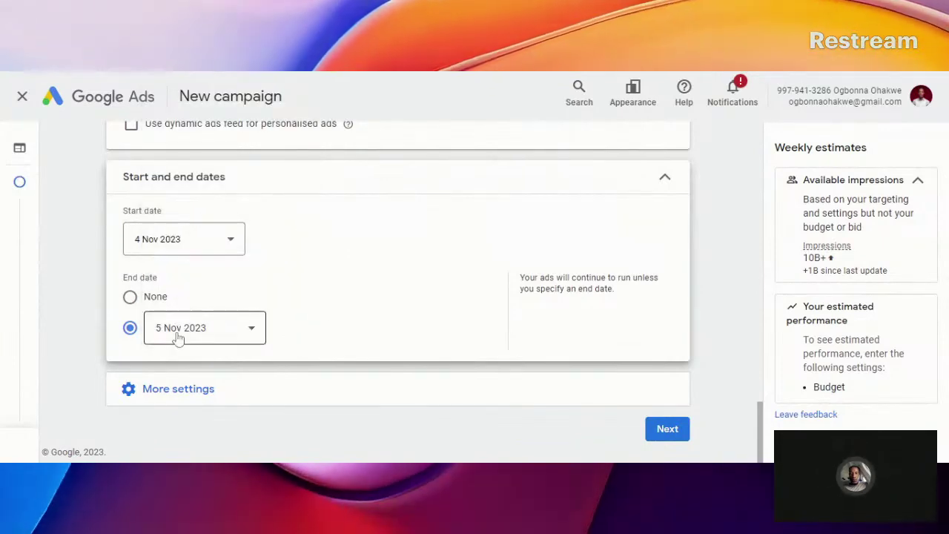
{"action": "left_click", "coordinate": [668, 430]}
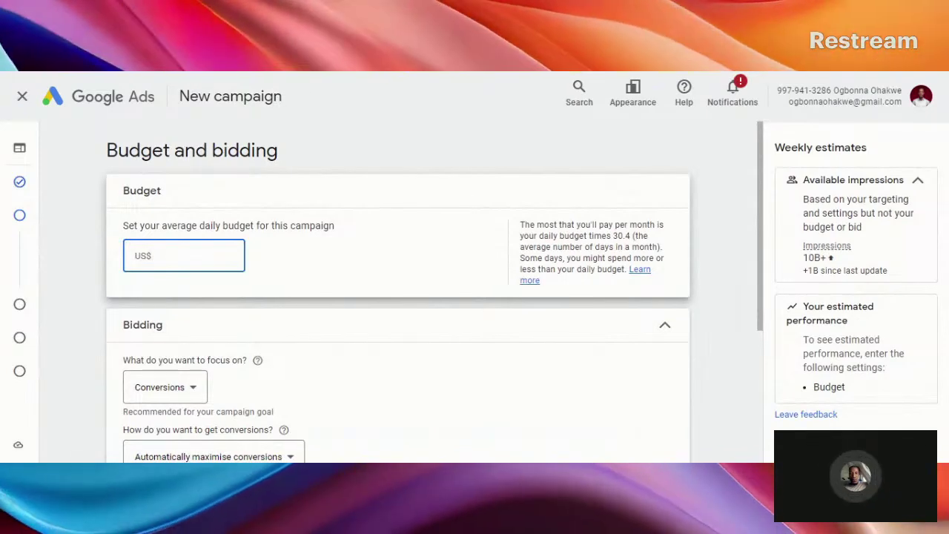
Enter an average daily budget of US$10 for the campaign and change it to US$20
{"action": "type", "text": "10"}
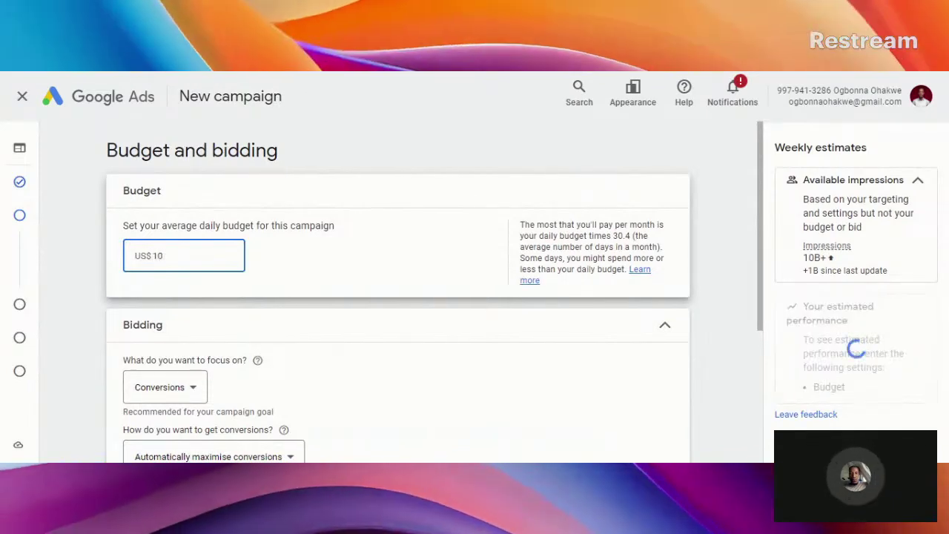
{"action": "left_click", "coordinate": [218, 294]}
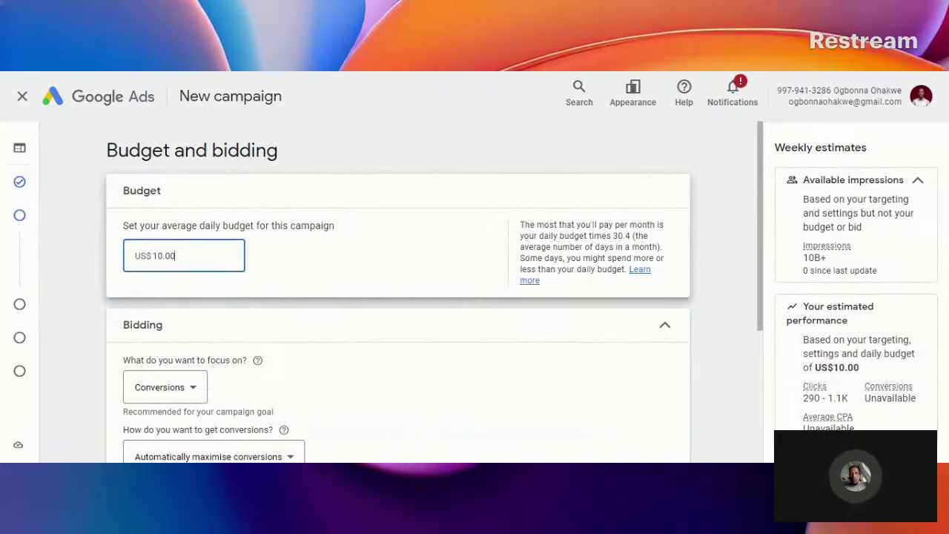
{"action": "key", "text": "BackSpace"}
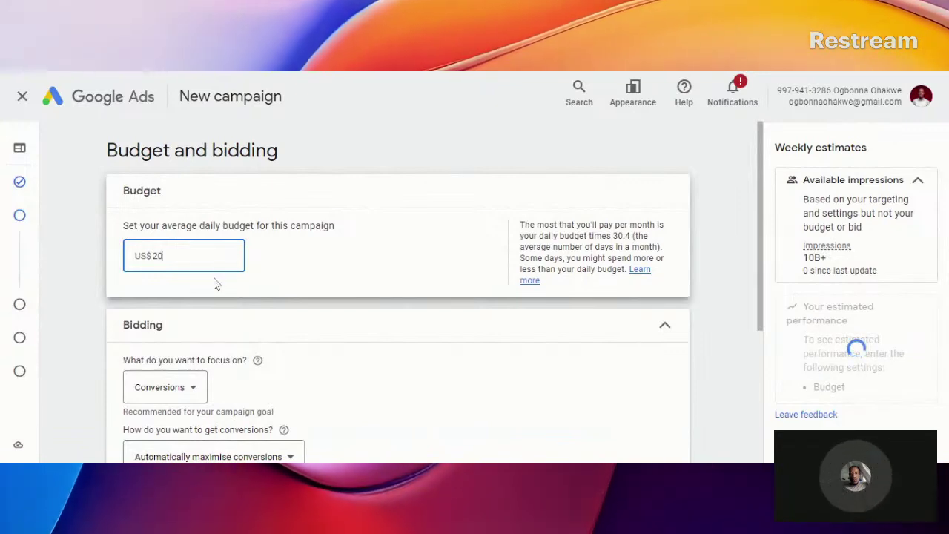
{"action": "left_click", "coordinate": [204, 303]}
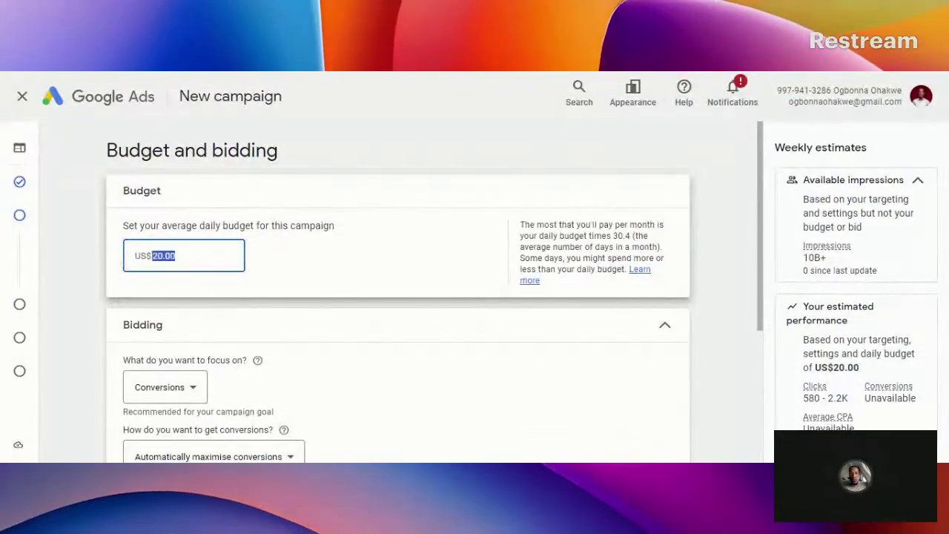
Set the average daily budget to US$10 and keep Conversions as the bidding focus
{"action": "type", "text": "10"}
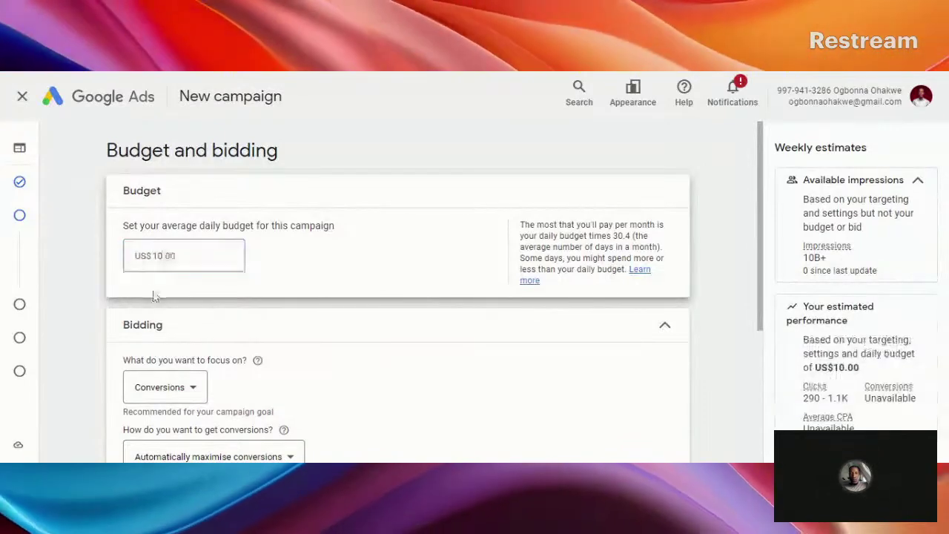
{"action": "left_click", "coordinate": [154, 296]}
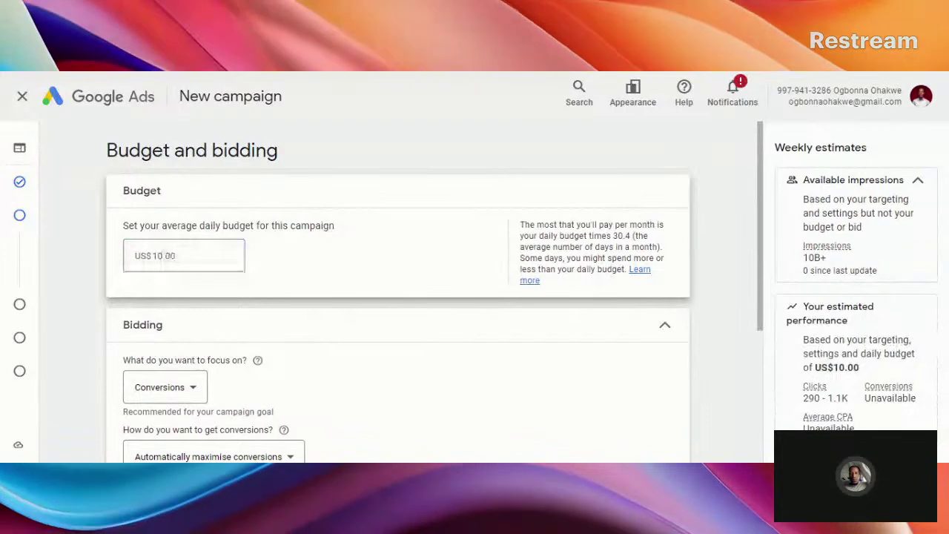
{"action": "scroll", "coordinate": [195, 317], "scroll_direction": "down", "scroll_amount": 1}
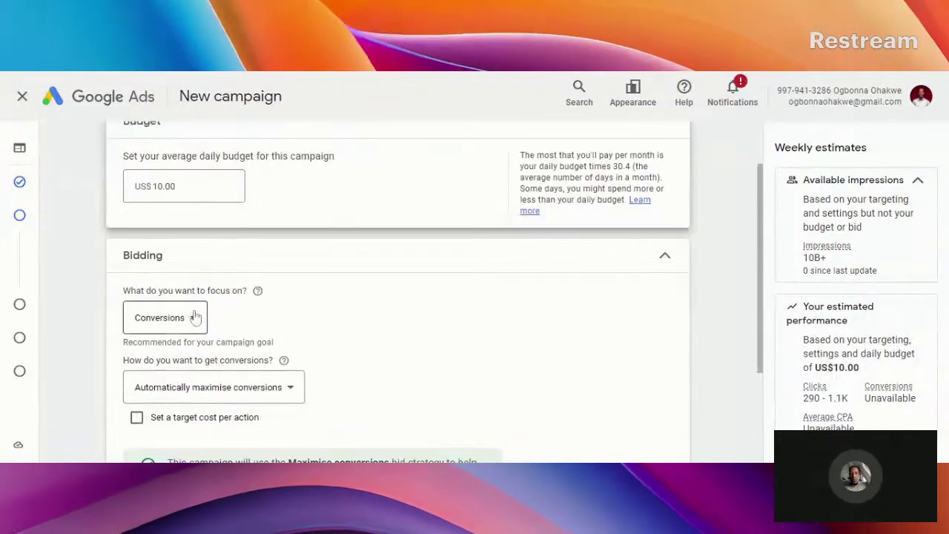
{"action": "scroll", "coordinate": [195, 318], "scroll_direction": "down", "scroll_amount": 1}
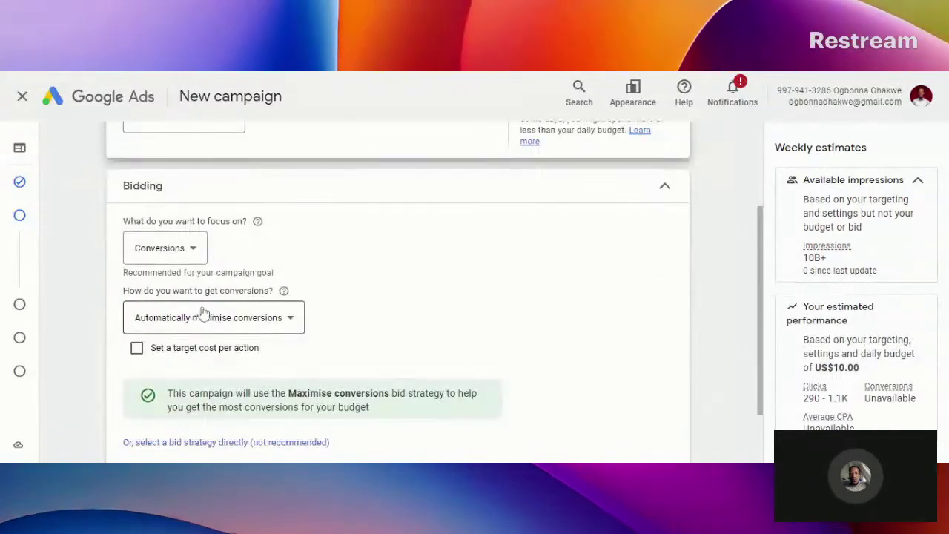
{"action": "left_click", "coordinate": [190, 256]}
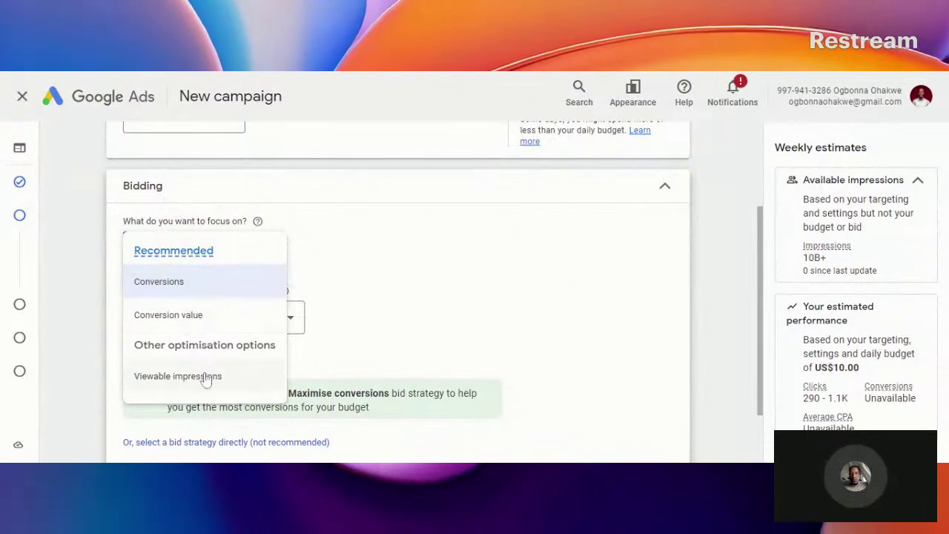
{"action": "left_click", "coordinate": [185, 285]}
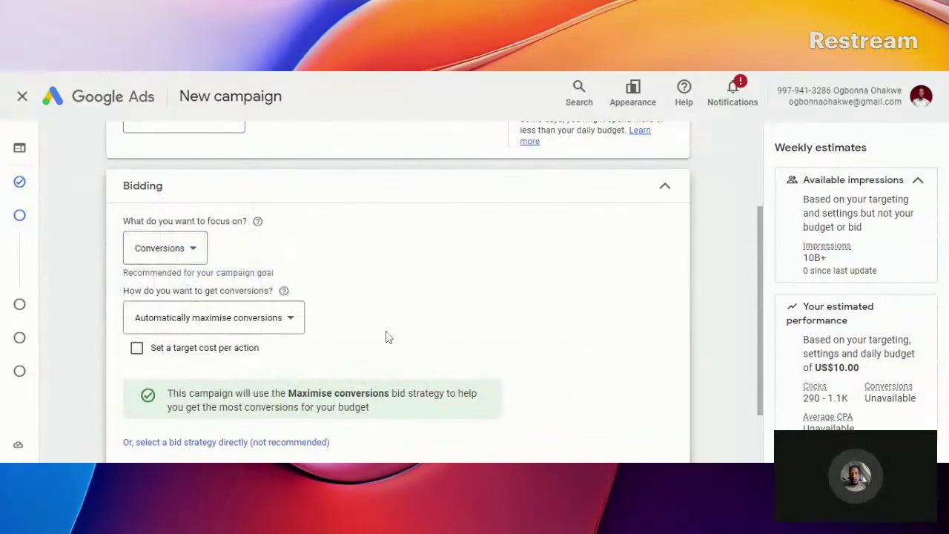
Keep conversions automatically maximised without a target cost per action, continue to Targeting, and cancel the identity confirmation
{"action": "left_click", "coordinate": [260, 322]}
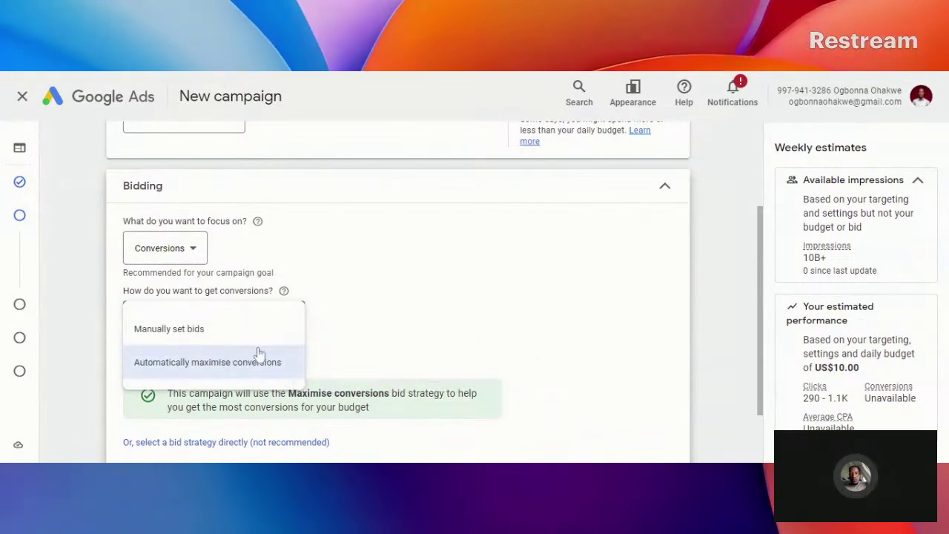
{"action": "left_click", "coordinate": [354, 371]}
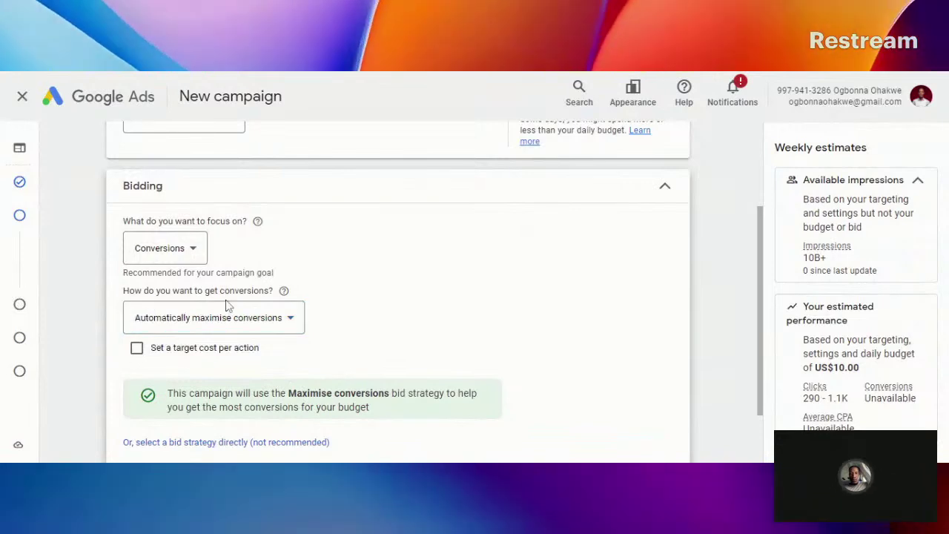
{"action": "scroll", "coordinate": [322, 261], "scroll_direction": "down", "scroll_amount": 2}
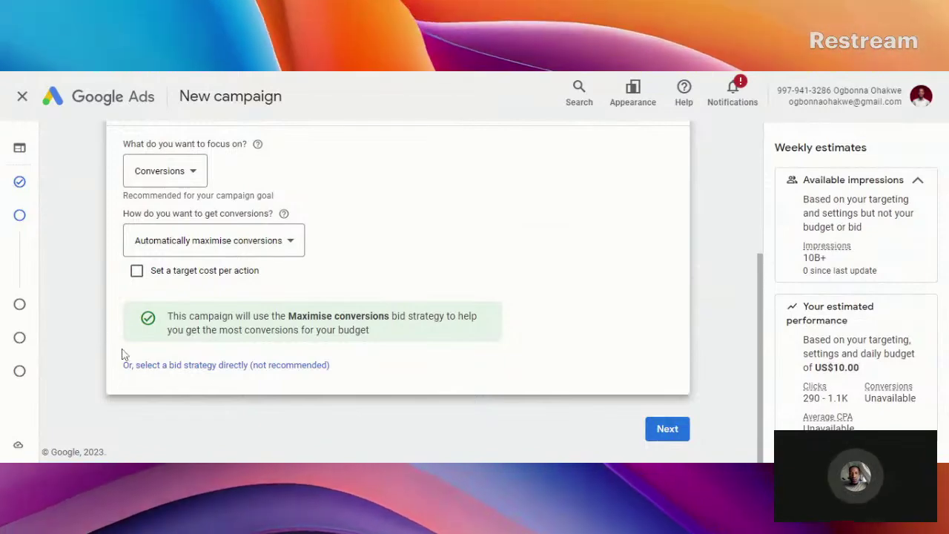
{"action": "key", "text": "ctrl+plus"}
{"action": "key", "text": "ctrl+plus"}
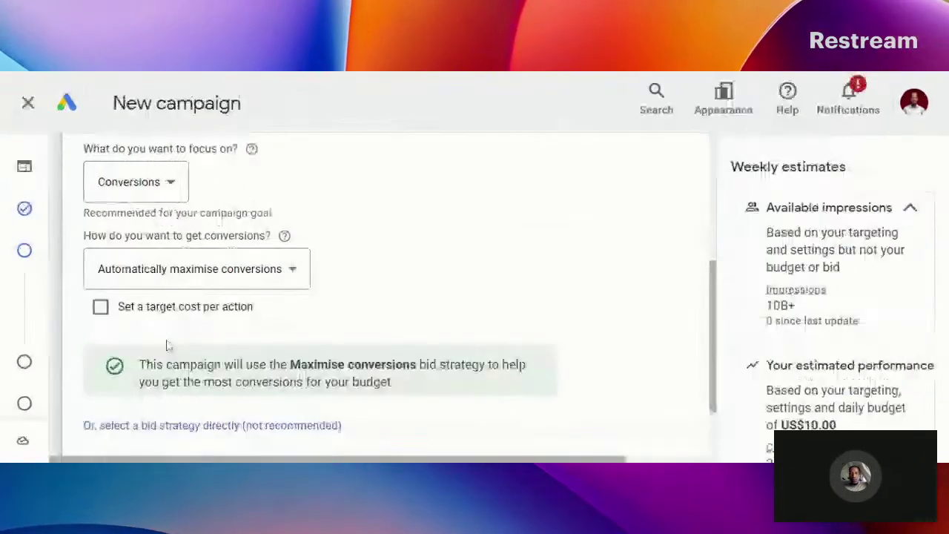
{"action": "scroll", "coordinate": [198, 337], "scroll_direction": "down", "scroll_amount": 3}
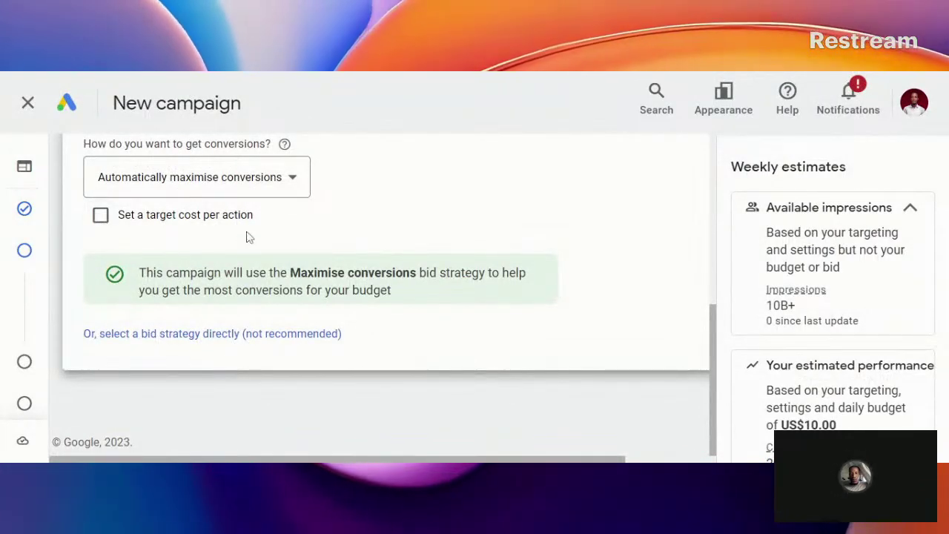
{"action": "scroll", "coordinate": [584, 461], "scroll_direction": "right", "scroll_amount": 2}
{"action": "left_click", "coordinate": [645, 413]}
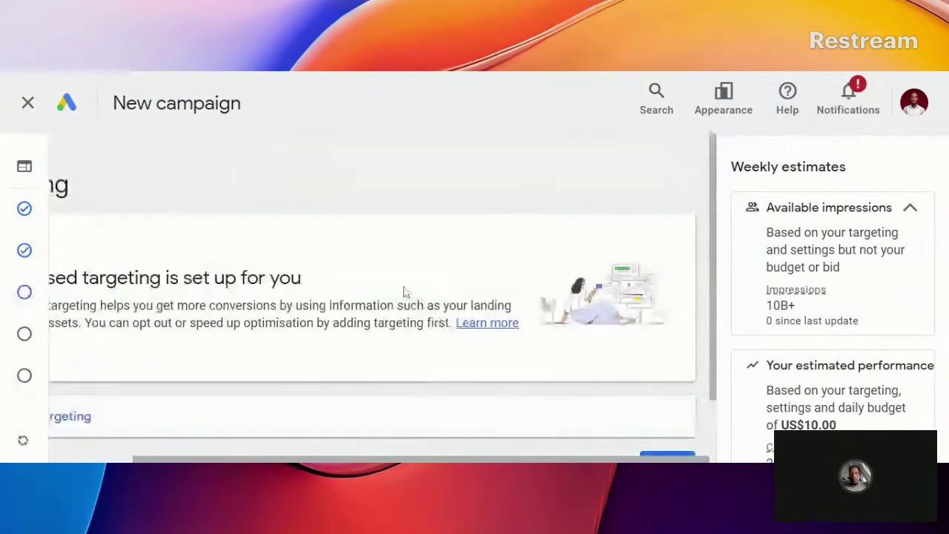
{"action": "key", "text": "ctrl+minus"}
{"action": "key", "text": "ctrl+minus"}
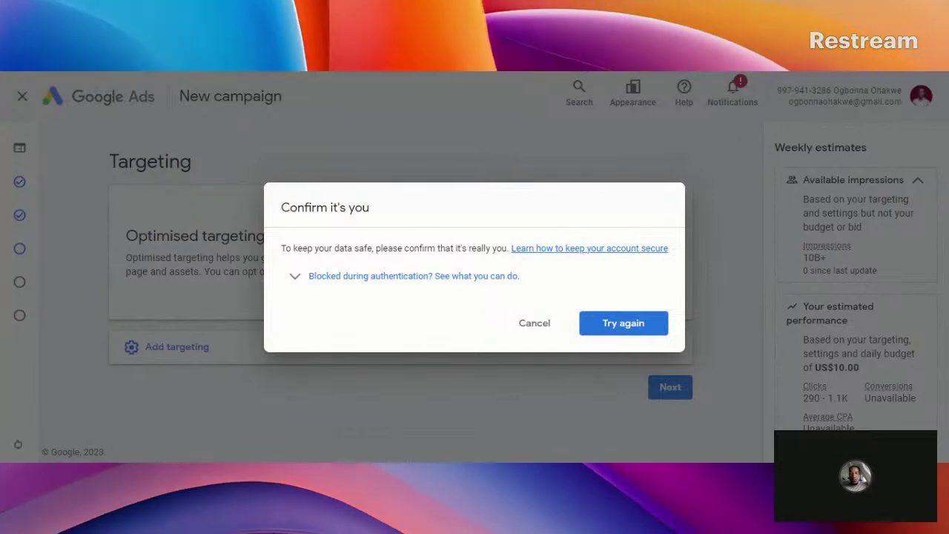
{"action": "left_click", "coordinate": [537, 327]}
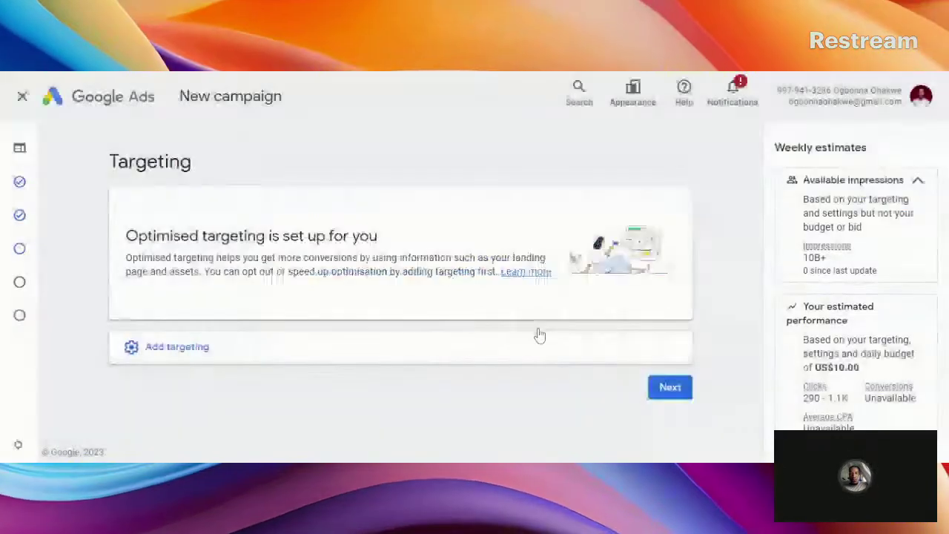
Add targeting to the campaign and open Audience Segments for editing
{"action": "left_click", "coordinate": [178, 354]}
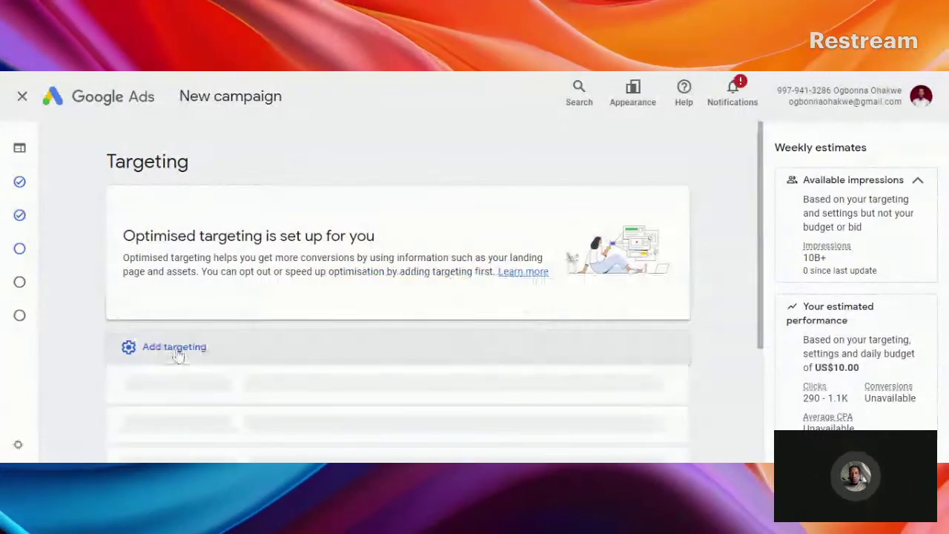
{"action": "scroll", "coordinate": [216, 297], "scroll_direction": "down", "scroll_amount": 2}
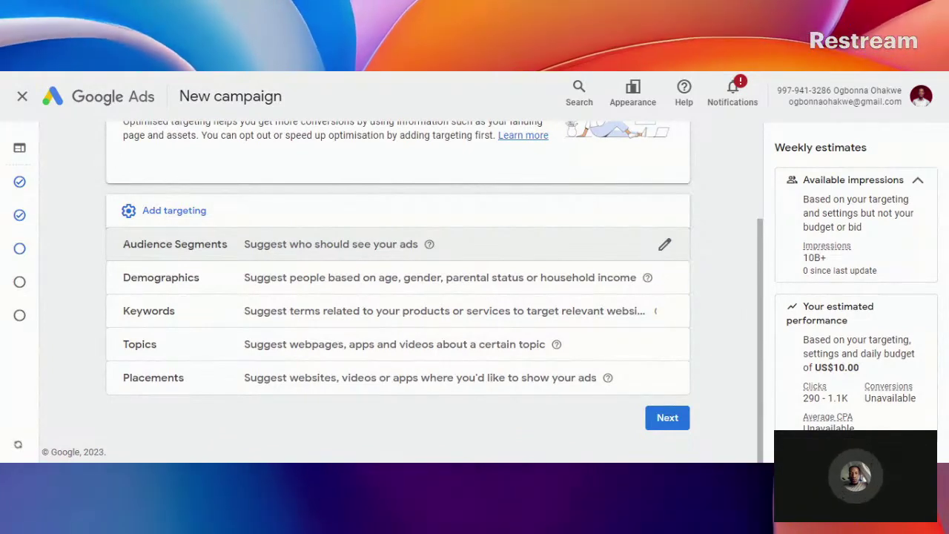
{"action": "left_click", "coordinate": [665, 247]}
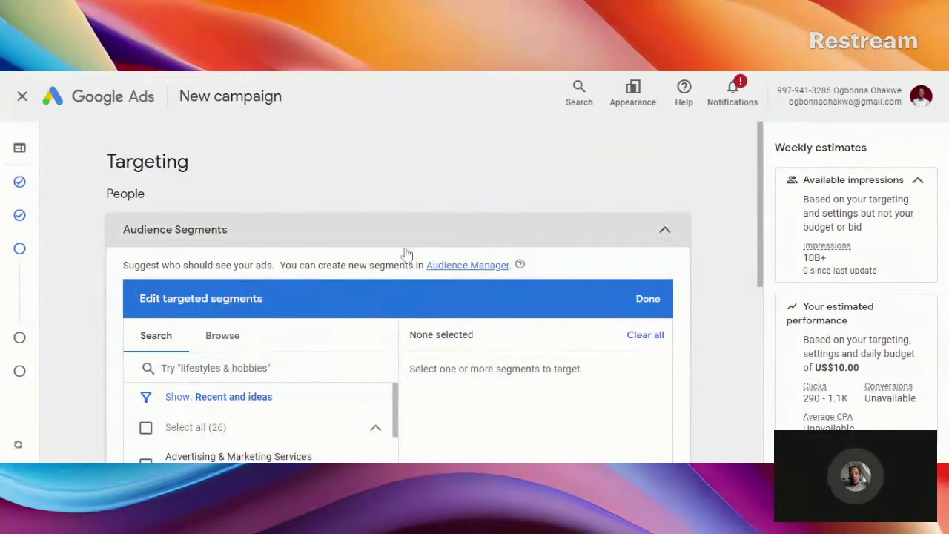
{"action": "scroll", "coordinate": [393, 279], "scroll_direction": "down", "scroll_amount": 1}
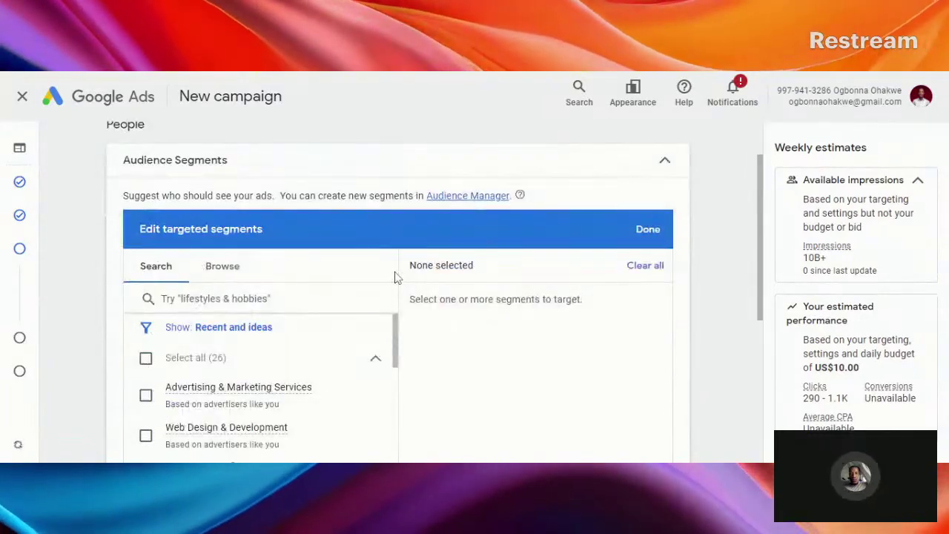
{"action": "scroll", "coordinate": [394, 281], "scroll_direction": "down", "scroll_amount": 1}
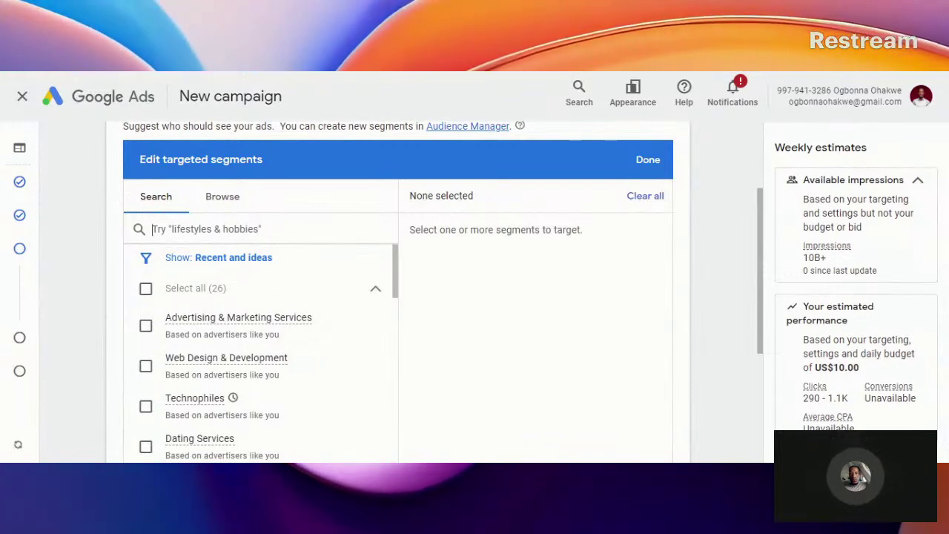
Search the audience segments for "baby toys" and clear the search
{"action": "type", "text": "y to"}
{"action": "key", "text": "BackSpace"}
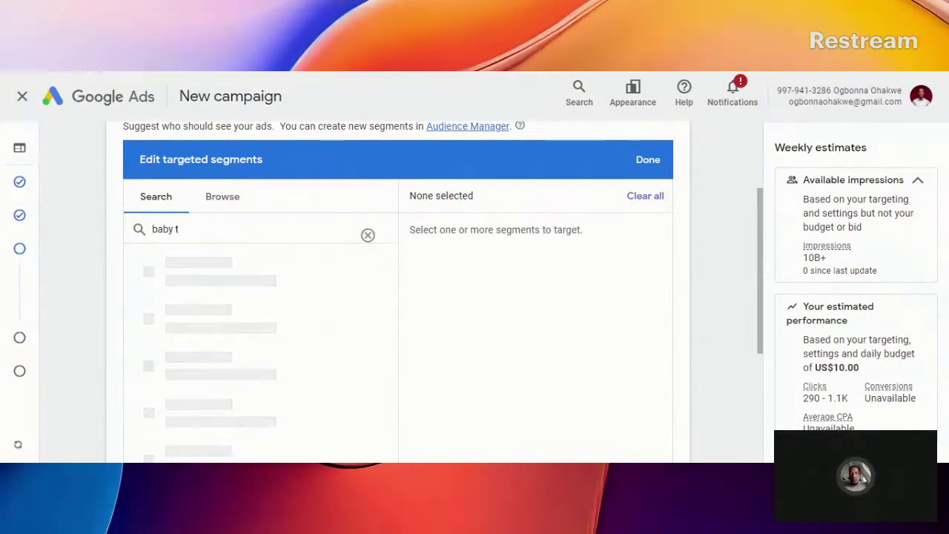
{"action": "type", "text": "oys"}
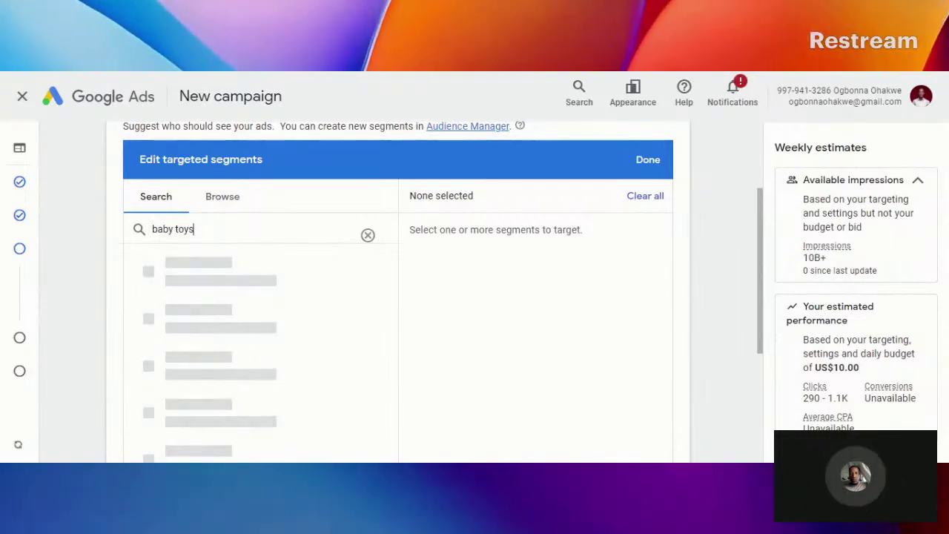
{"action": "key", "text": "BackSpace"}
{"action": "key", "text": "BackSpace"}
{"action": "key", "text": "BackSpace"}
{"action": "key", "text": "BackSpace"}
{"action": "key", "text": "BackSpace"}
{"action": "key", "text": "BackSpace"}
{"action": "key", "text": "BackSpace"}
{"action": "key", "text": "BackSpace"}
{"action": "key", "text": "BackSpace"}
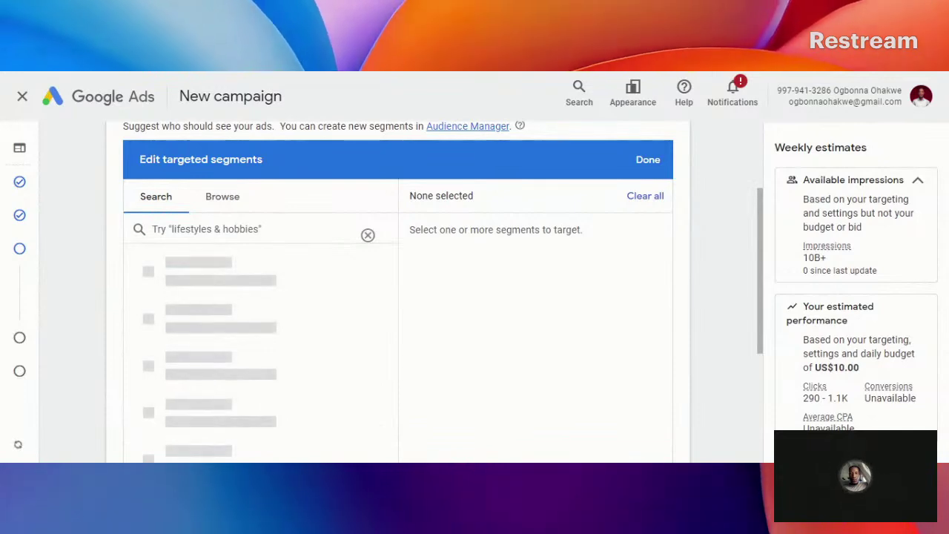
Search the audience segments for "baby", look through the in-market matches and clear the search
{"action": "type", "text": "baby"}
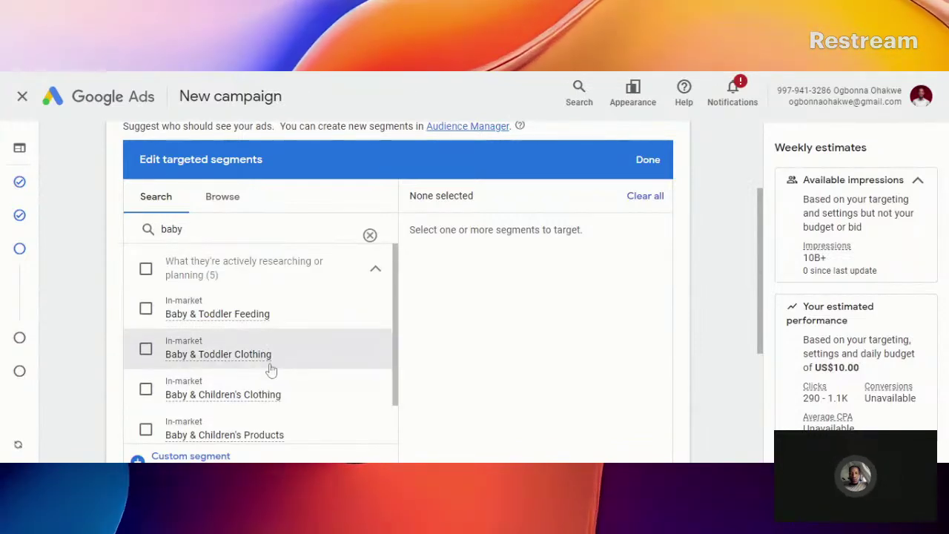
{"action": "scroll", "coordinate": [271, 370], "scroll_direction": "down", "scroll_amount": 1}
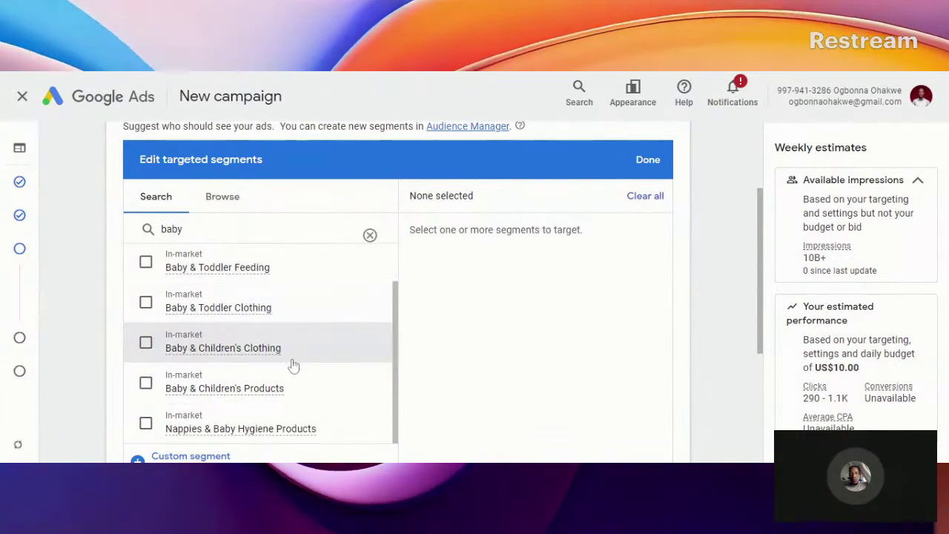
{"action": "scroll", "coordinate": [213, 439], "scroll_direction": "down", "scroll_amount": 1}
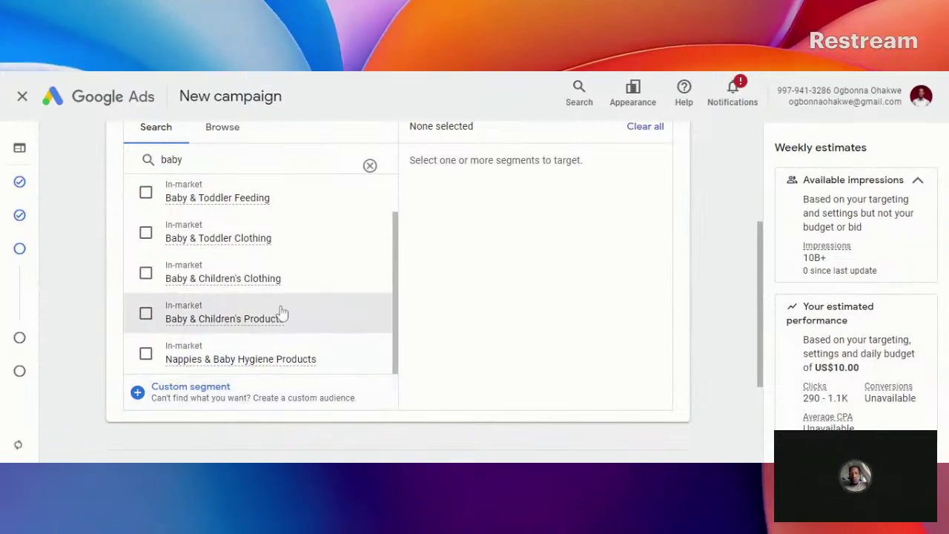
{"action": "mouse_move", "coordinate": [249, 319]}
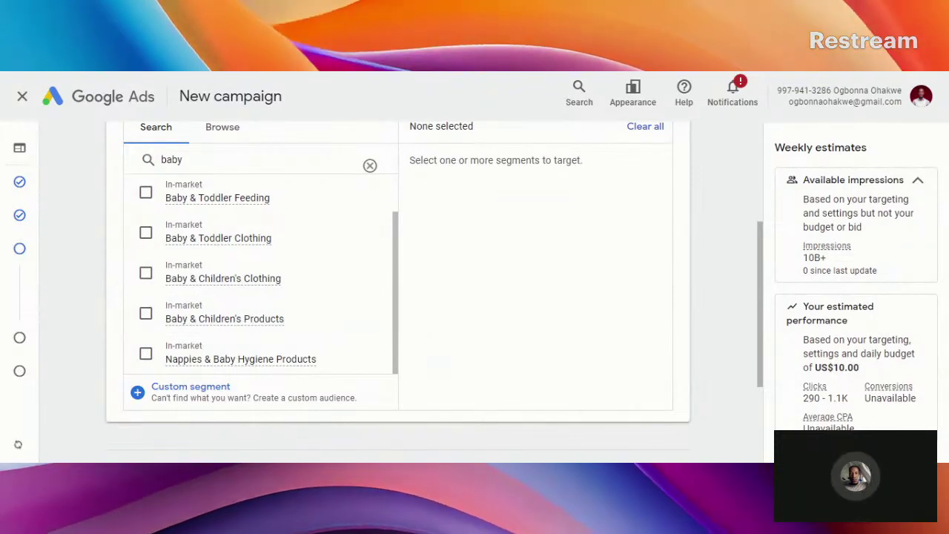
{"action": "scroll", "coordinate": [219, 272], "scroll_direction": "up", "scroll_amount": 2}
{"action": "scroll", "coordinate": [207, 263], "scroll_direction": "up", "scroll_amount": 3}
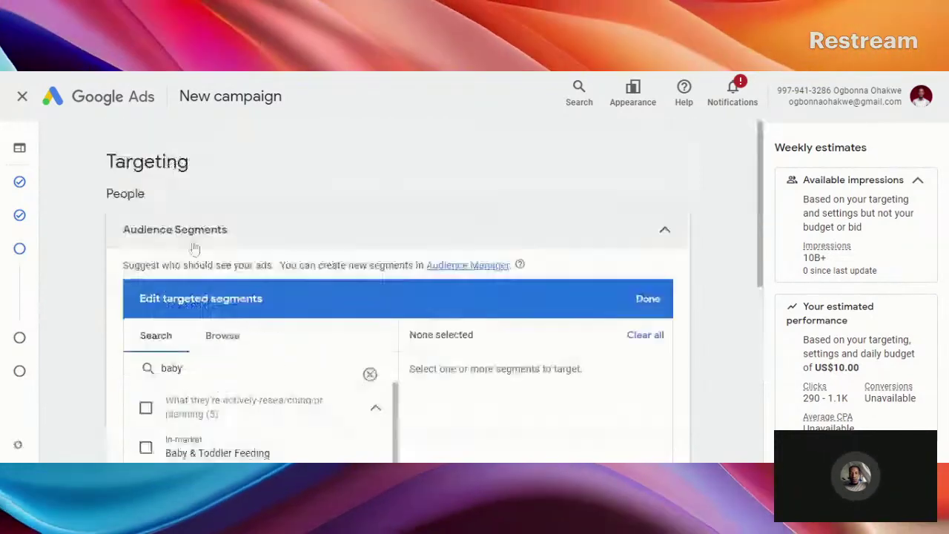
{"action": "left_click", "coordinate": [370, 373]}
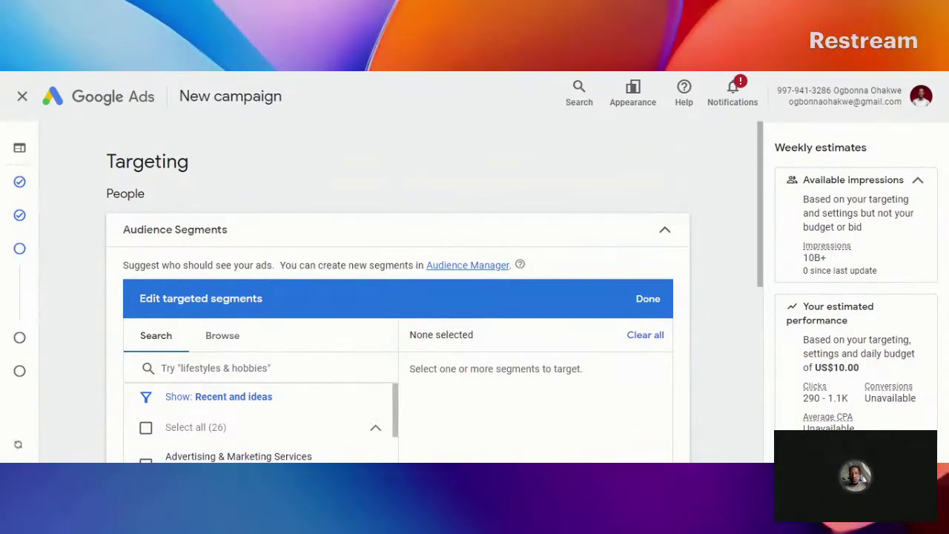
Look through the suggested audience segments from Advertising & Marketing Services down to Food & Dining
{"action": "scroll", "coordinate": [277, 333], "scroll_direction": "down", "scroll_amount": 1}
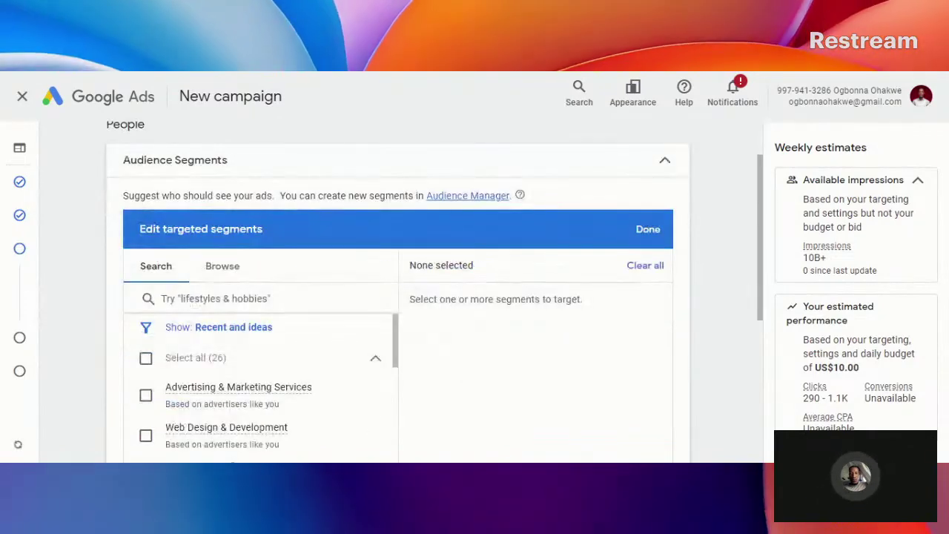
{"action": "scroll", "coordinate": [170, 367], "scroll_direction": "down", "scroll_amount": 1}
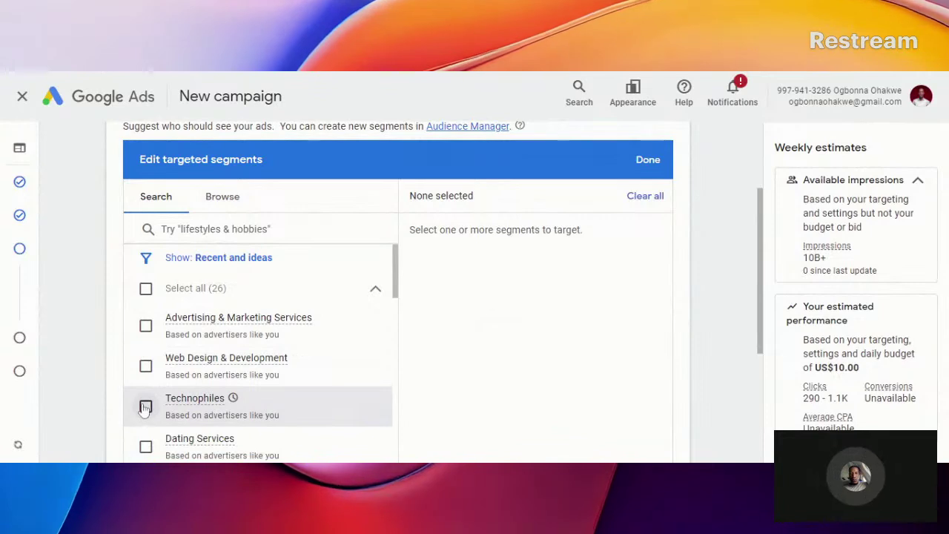
{"action": "scroll", "coordinate": [145, 407], "scroll_direction": "down", "scroll_amount": 1}
{"action": "scroll", "coordinate": [143, 378], "scroll_direction": "down", "scroll_amount": 2}
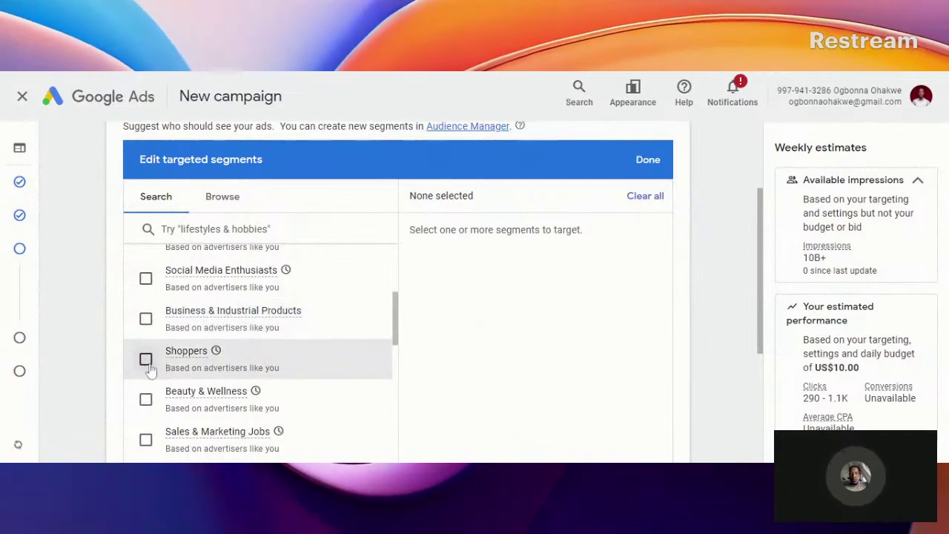
{"action": "scroll", "coordinate": [148, 404], "scroll_direction": "down", "scroll_amount": 2}
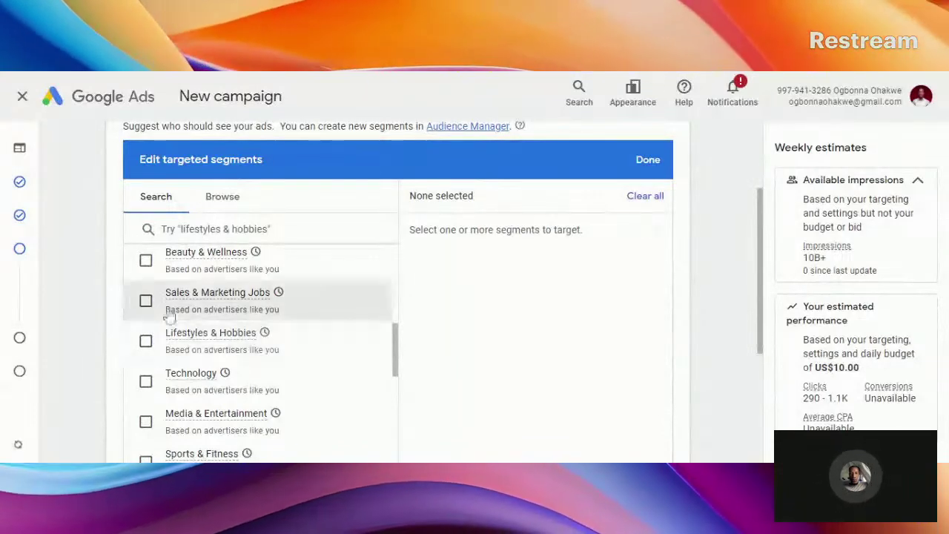
{"action": "mouse_move", "coordinate": [171, 266]}
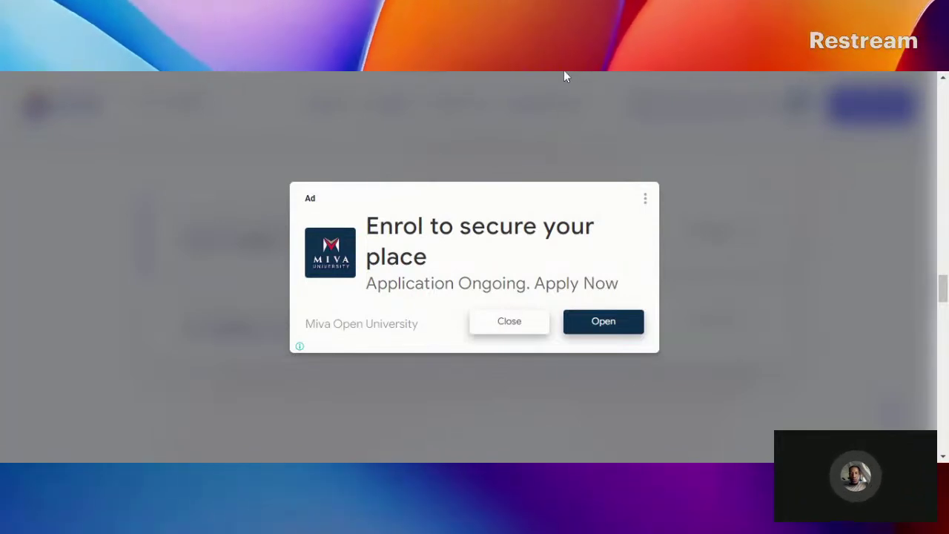
{"action": "key", "text": "alt+Tab"}
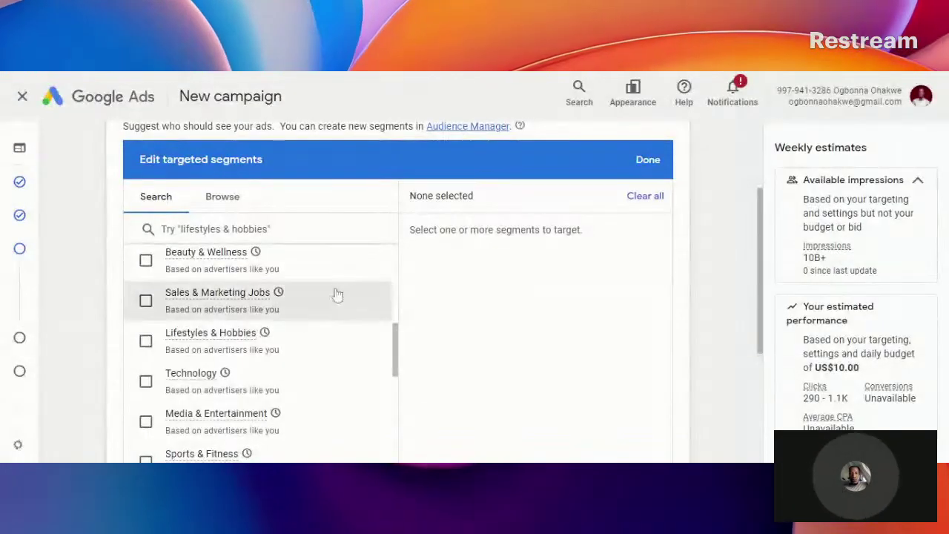
{"action": "scroll", "coordinate": [326, 304], "scroll_direction": "down", "scroll_amount": 1}
{"action": "scroll", "coordinate": [271, 397], "scroll_direction": "down", "scroll_amount": 1}
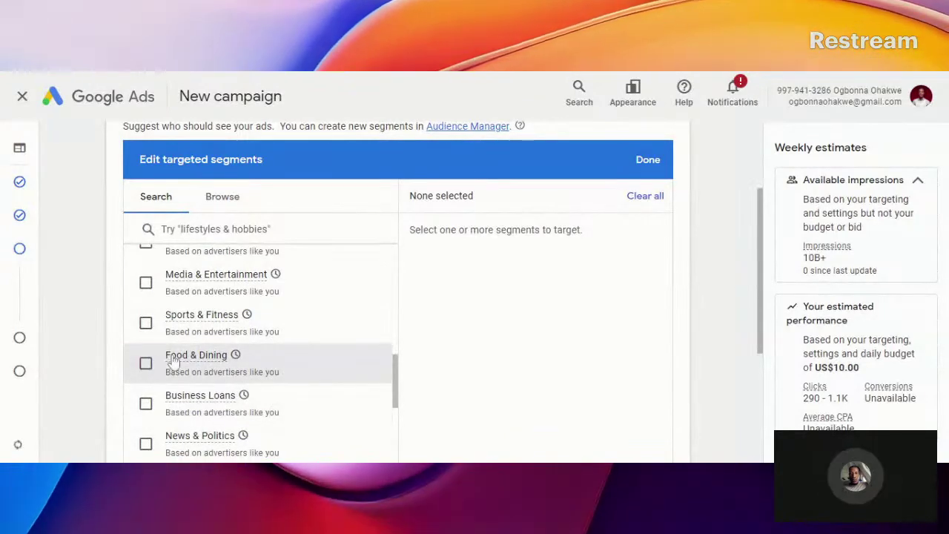
{"action": "scroll", "coordinate": [171, 364], "scroll_direction": "down", "scroll_amount": 1}
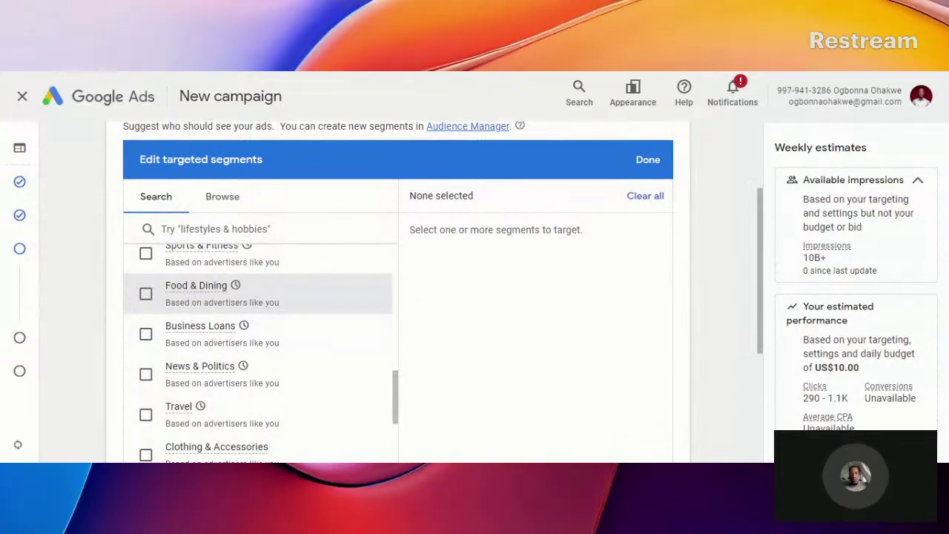
Try the Food & Dining and Business Loans segments one at a time, deselecting each again
{"action": "left_click", "coordinate": [146, 296]}
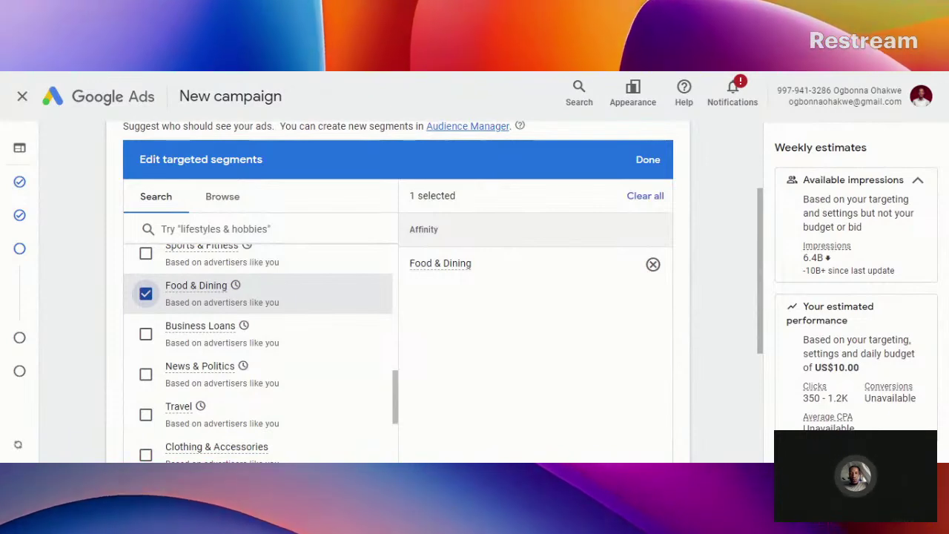
{"action": "left_click", "coordinate": [146, 297]}
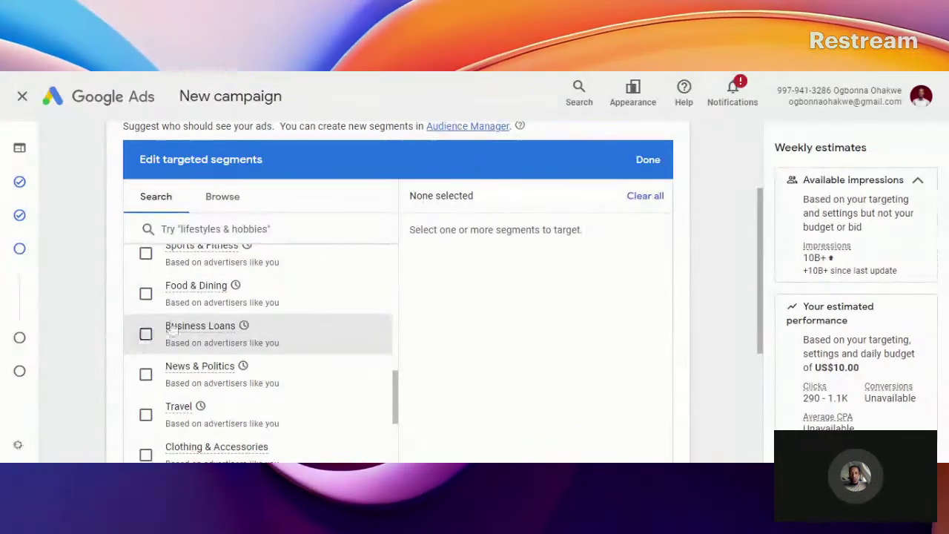
{"action": "scroll", "coordinate": [145, 334], "scroll_direction": "down", "scroll_amount": 2}
{"action": "scroll", "coordinate": [149, 317], "scroll_direction": "up", "scroll_amount": 3}
{"action": "scroll", "coordinate": [149, 312], "scroll_direction": "up", "scroll_amount": 1}
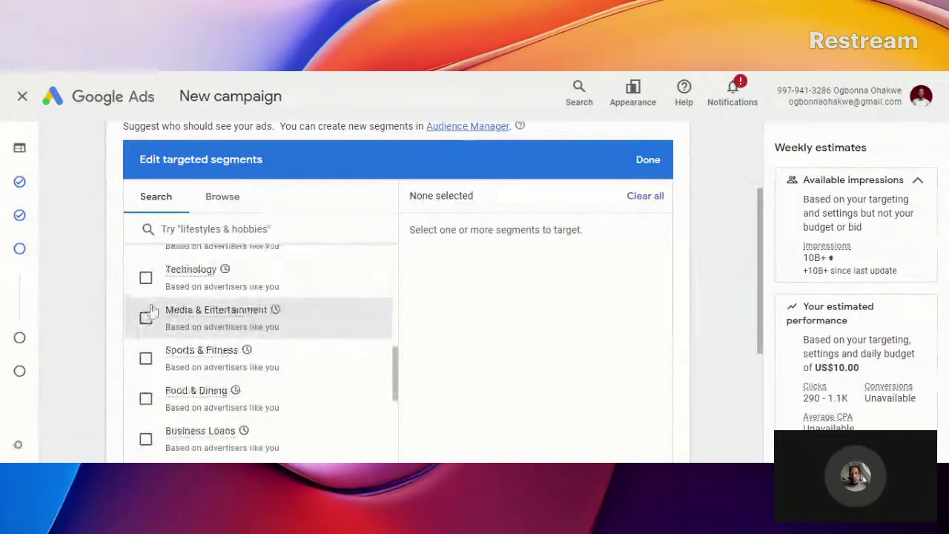
{"action": "scroll", "coordinate": [148, 311], "scroll_direction": "down", "scroll_amount": 1}
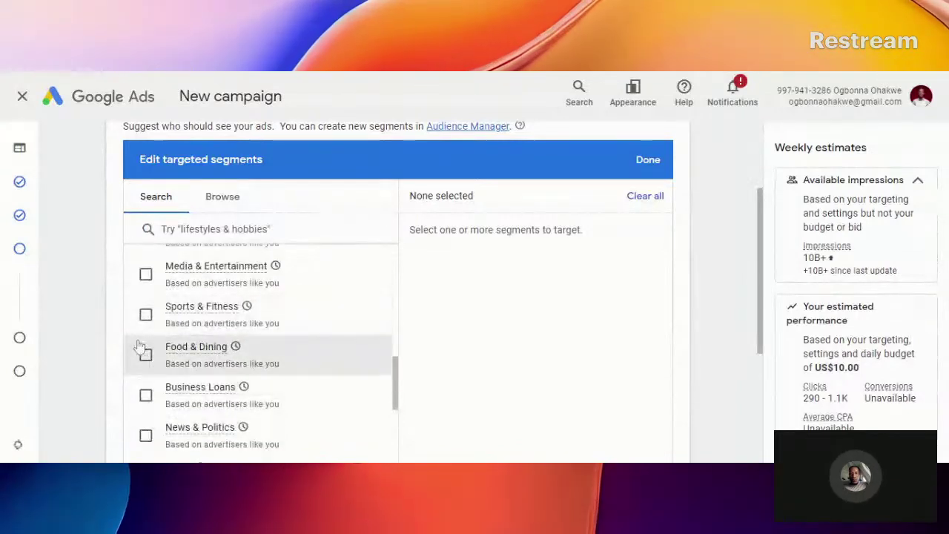
{"action": "scroll", "coordinate": [141, 347], "scroll_direction": "down", "scroll_amount": 2}
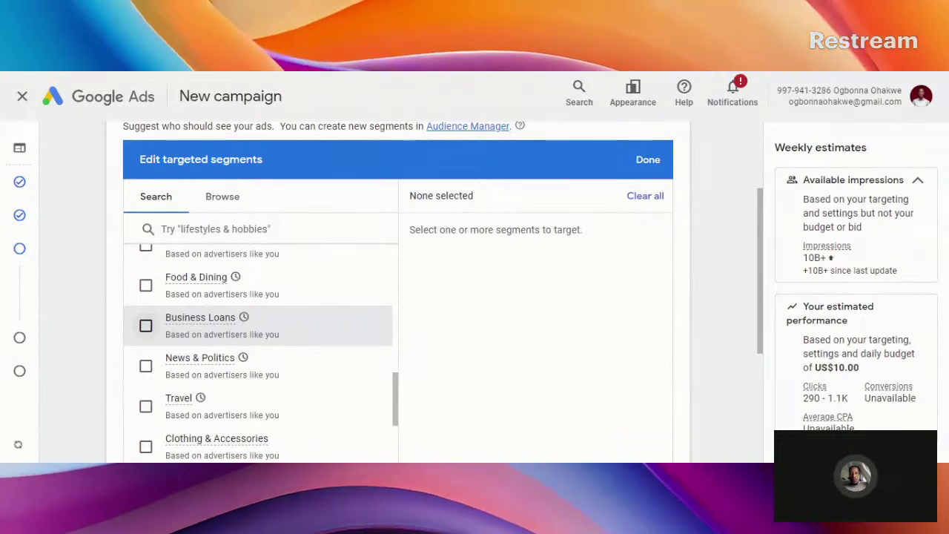
{"action": "left_click", "coordinate": [146, 326]}
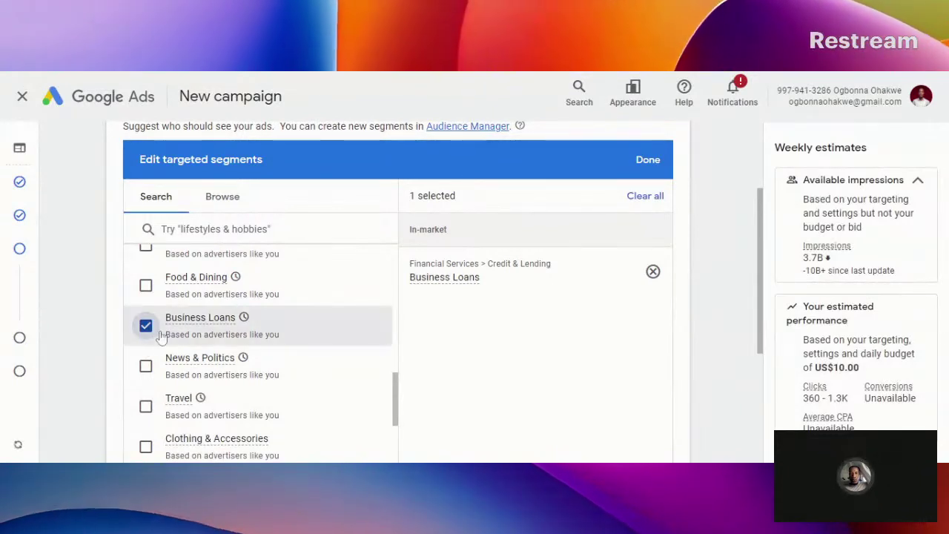
{"action": "left_click", "coordinate": [148, 328]}
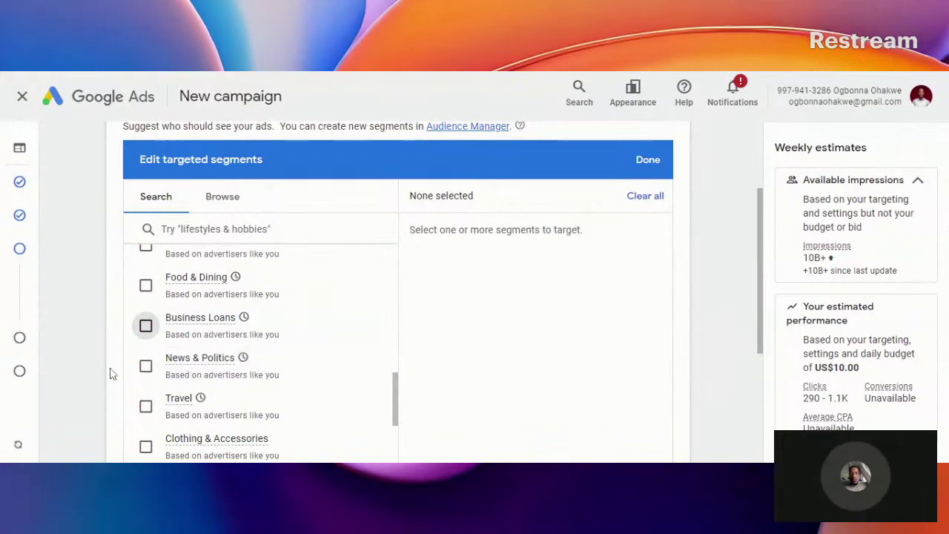
Examine the remaining suggested segments, including Affiliate Marketing Programs, Resumes & Portfolios and the Certified Public Accountant Affiliate Program details
{"action": "scroll", "coordinate": [163, 371], "scroll_direction": "down", "scroll_amount": 1}
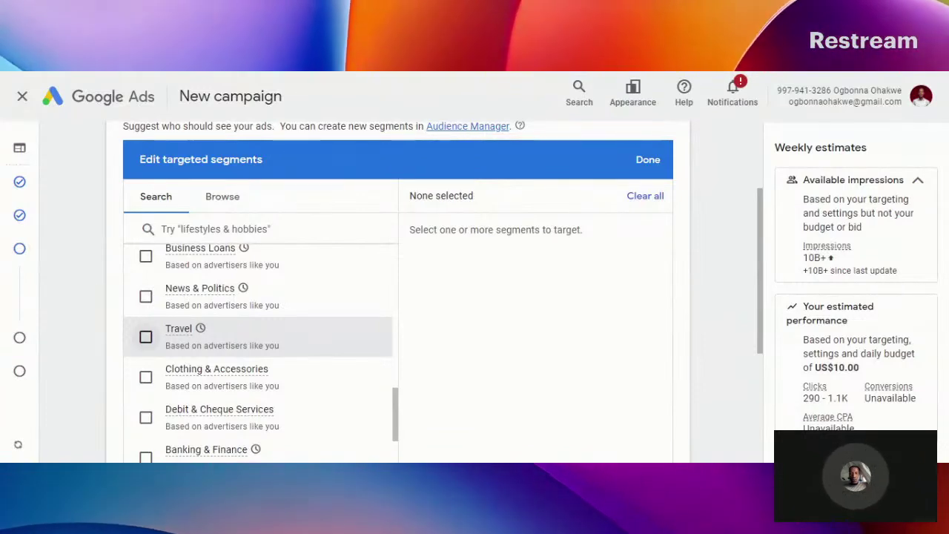
{"action": "scroll", "coordinate": [170, 355], "scroll_direction": "down", "scroll_amount": 2}
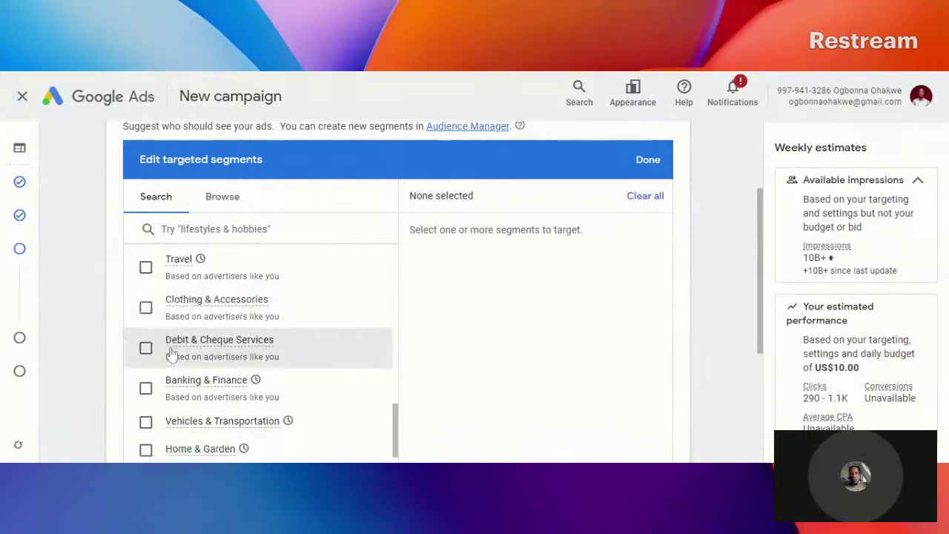
{"action": "scroll", "coordinate": [171, 355], "scroll_direction": "down", "scroll_amount": 2}
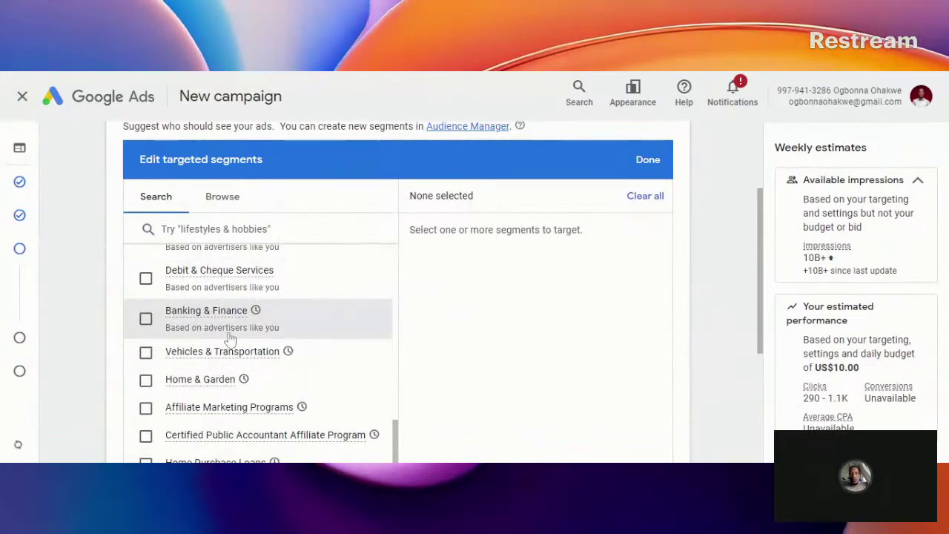
{"action": "scroll", "coordinate": [226, 345], "scroll_direction": "down", "scroll_amount": 1}
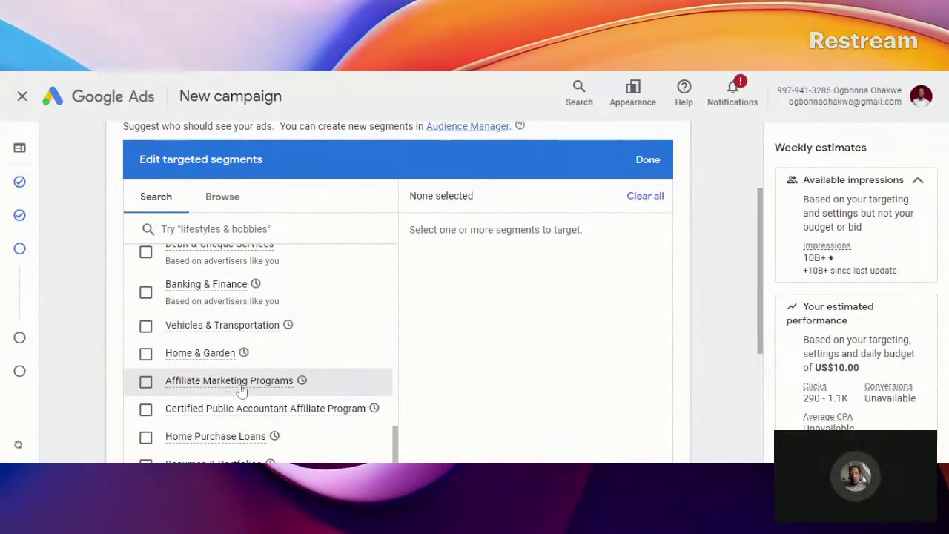
{"action": "mouse_move", "coordinate": [239, 386]}
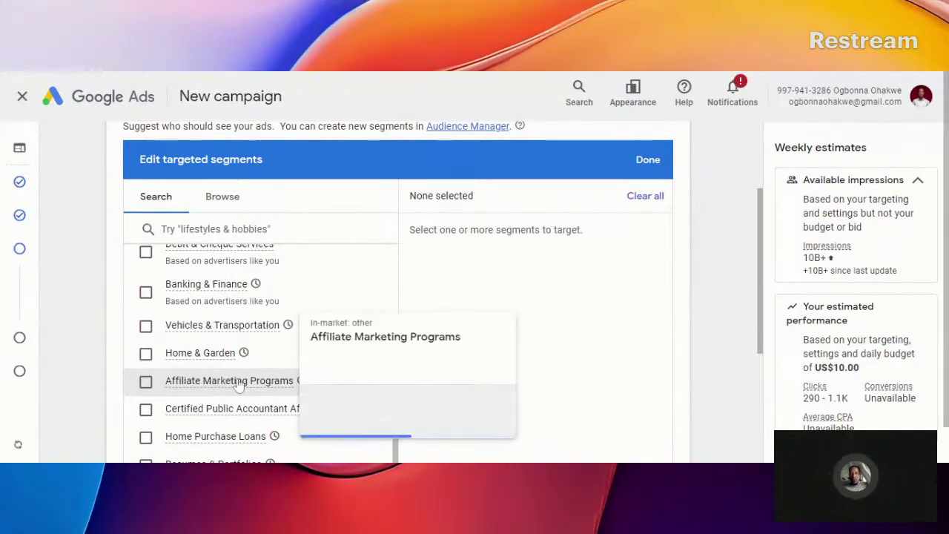
{"action": "scroll", "coordinate": [208, 423], "scroll_direction": "down", "scroll_amount": 1}
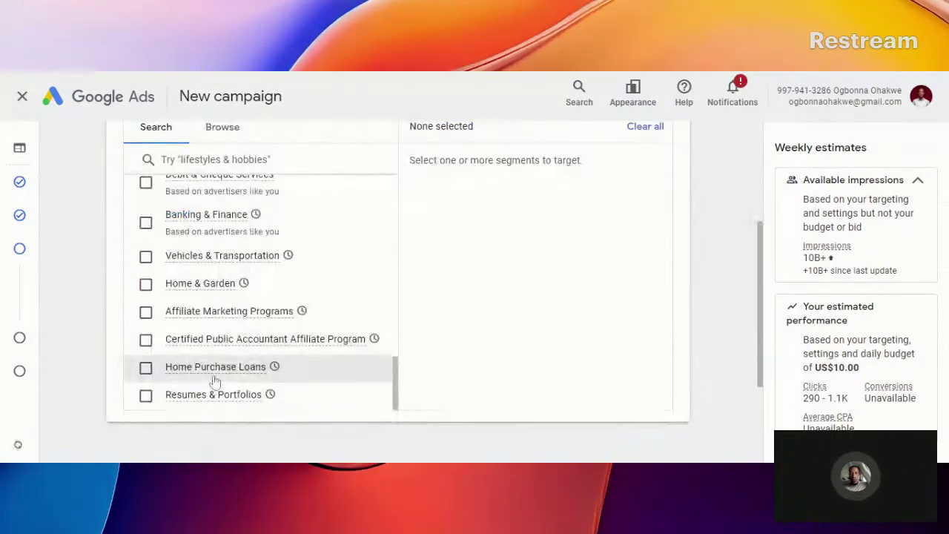
{"action": "mouse_move", "coordinate": [204, 400]}
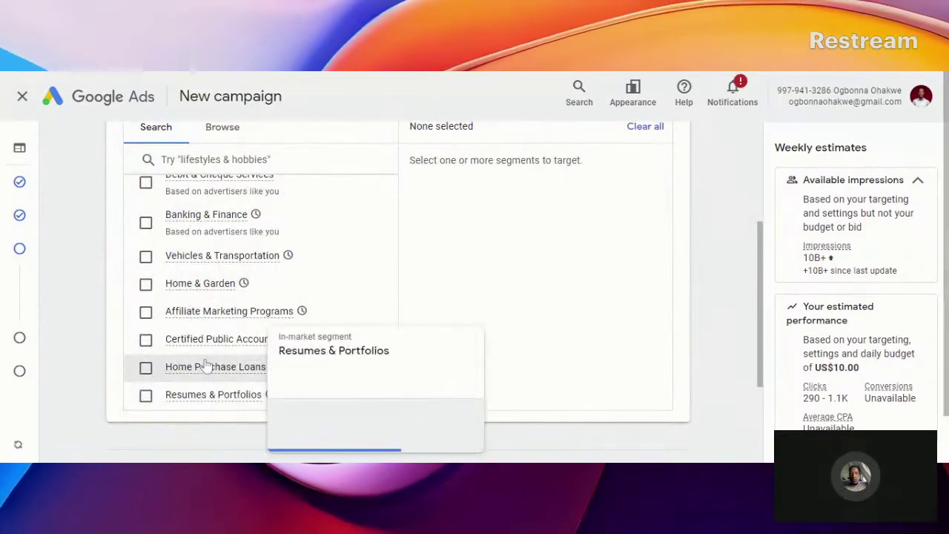
{"action": "mouse_move", "coordinate": [211, 350]}
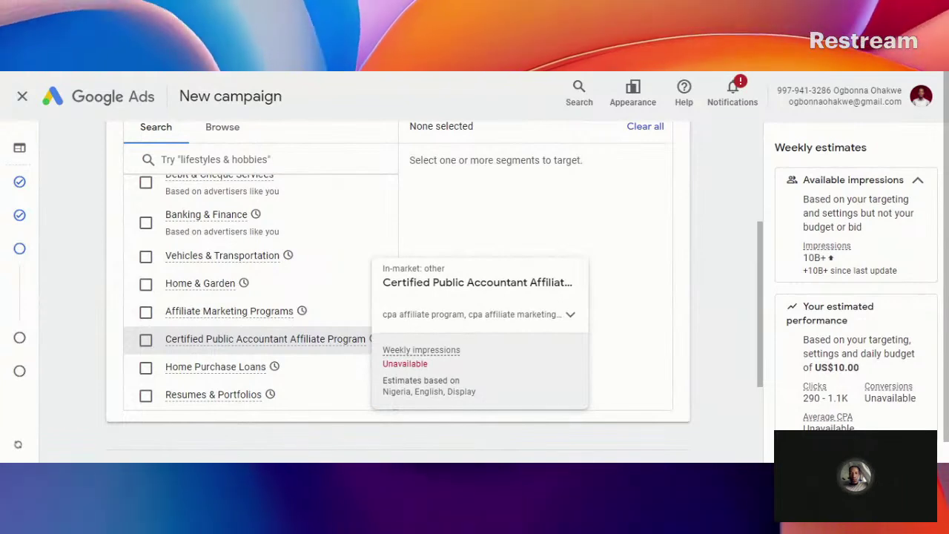
{"action": "scroll", "coordinate": [184, 330], "scroll_direction": "up", "scroll_amount": 3}
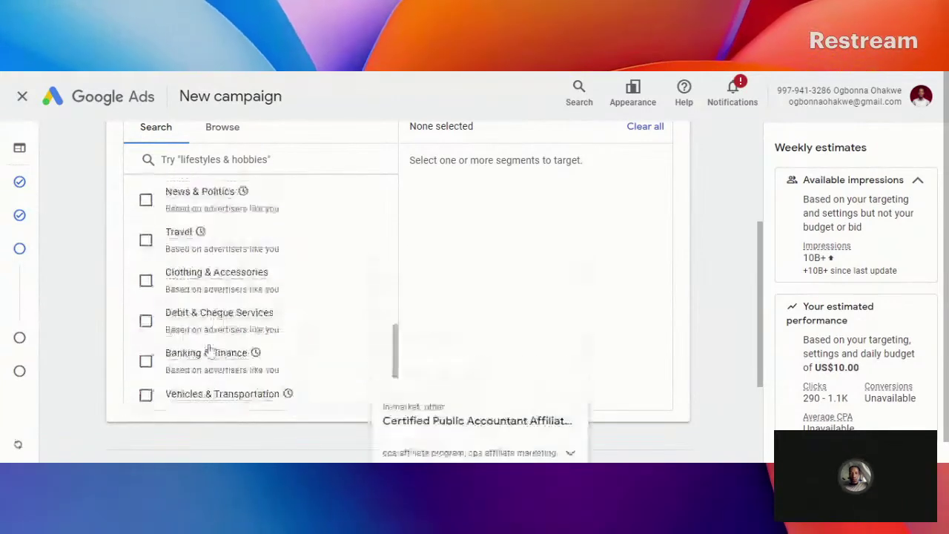
{"action": "scroll", "coordinate": [184, 329], "scroll_direction": "down", "scroll_amount": 3}
{"action": "scroll", "coordinate": [184, 329], "scroll_direction": "up", "scroll_amount": 5}
{"action": "scroll", "coordinate": [184, 330], "scroll_direction": "up", "scroll_amount": 10}
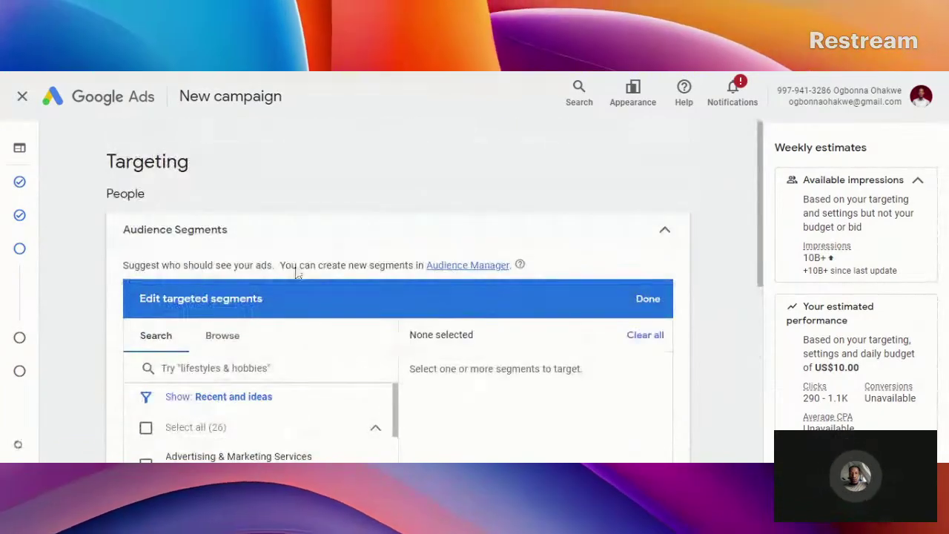
Finish editing audience segments with none selected and add Demographics targeting to the campaign
{"action": "left_click", "coordinate": [647, 300]}
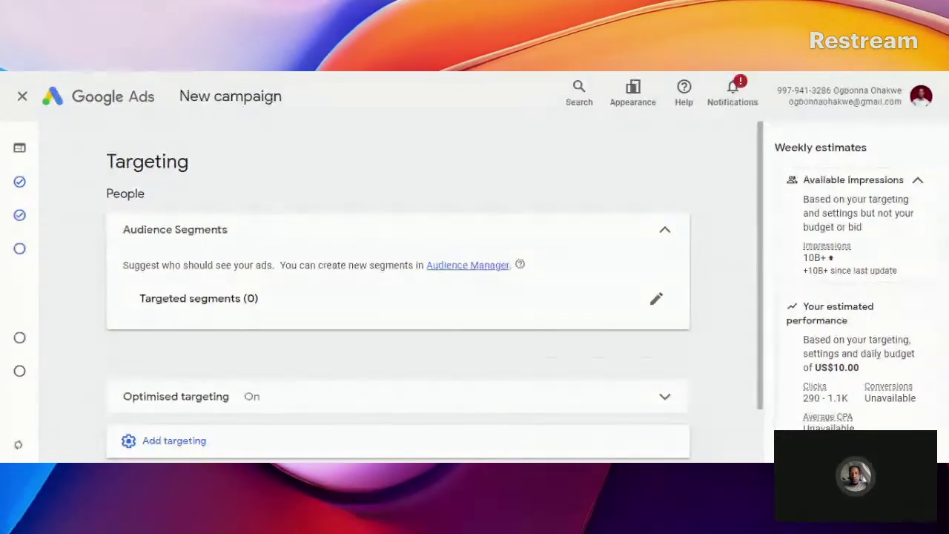
{"action": "scroll", "coordinate": [403, 331], "scroll_direction": "down", "scroll_amount": 1}
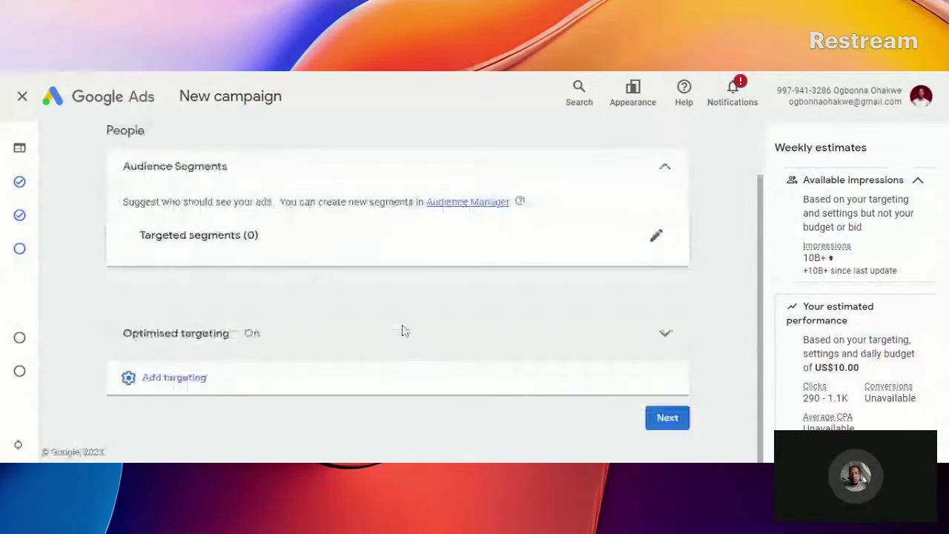
{"action": "left_click", "coordinate": [193, 379]}
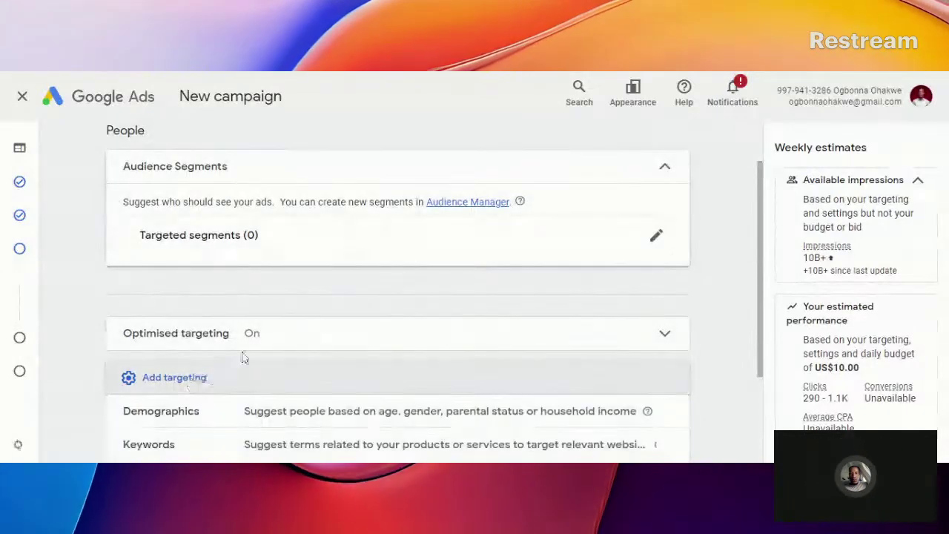
{"action": "scroll", "coordinate": [220, 369], "scroll_direction": "down", "scroll_amount": 2}
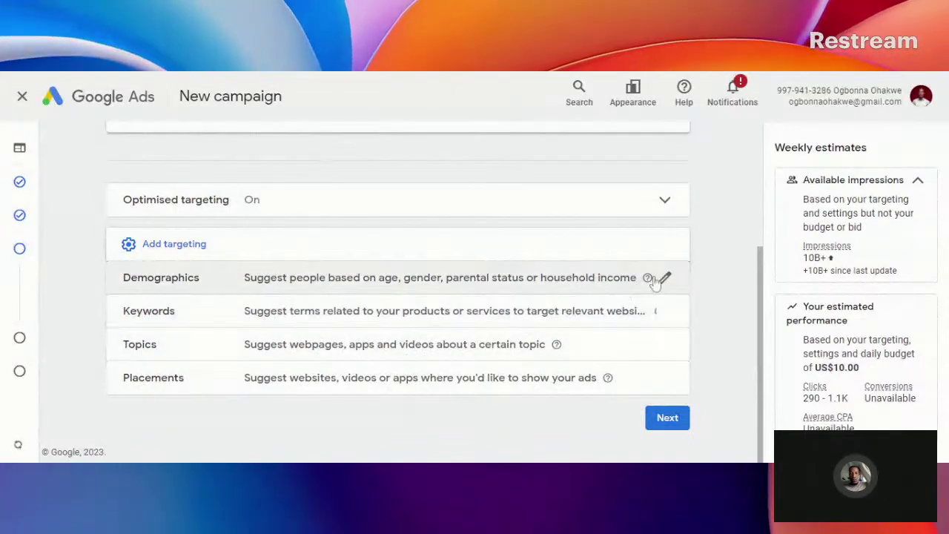
{"action": "left_click", "coordinate": [564, 280]}
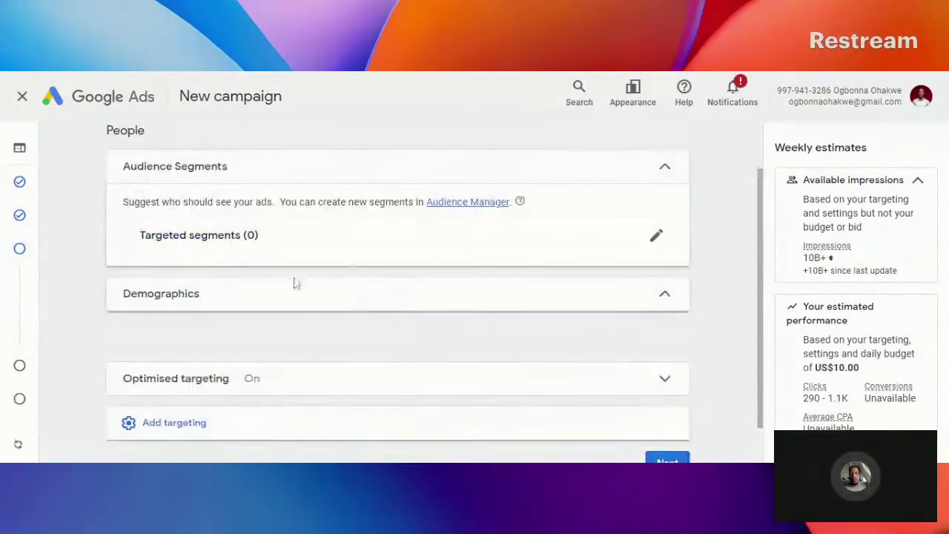
{"action": "scroll", "coordinate": [627, 237], "scroll_direction": "down", "scroll_amount": 3}
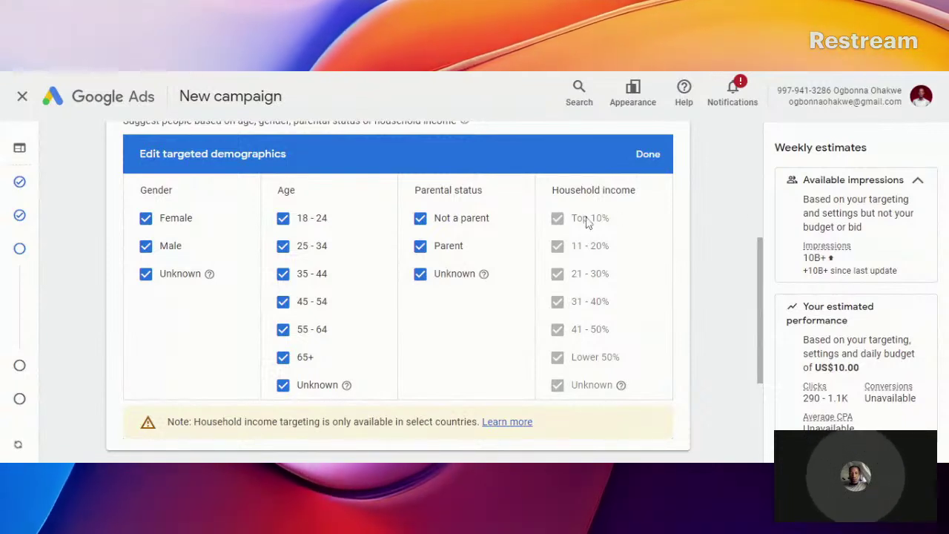
Limit the targeted demographics to female and male, ages 25 to 54, parents and non-parents, excluding the Unknown groups, and finish editing
{"action": "left_click", "coordinate": [284, 221]}
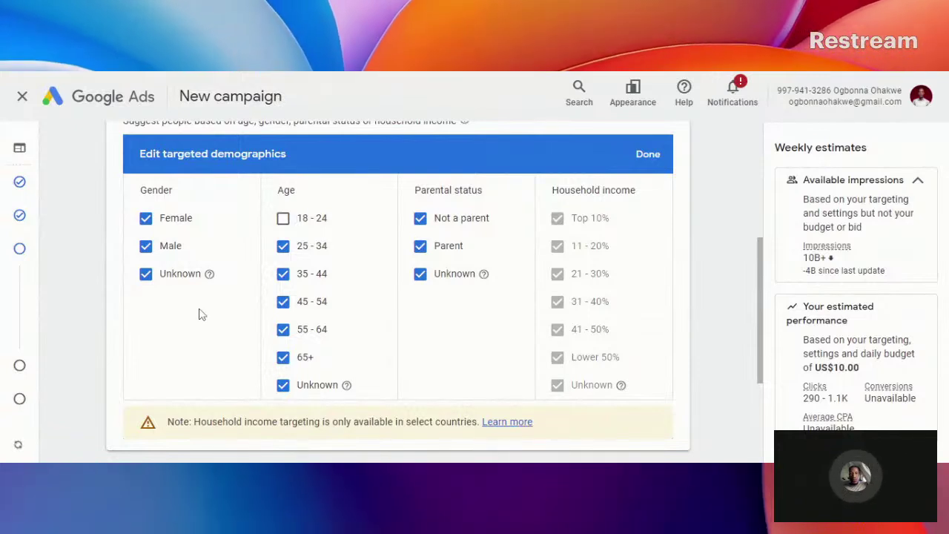
{"action": "left_click", "coordinate": [146, 275]}
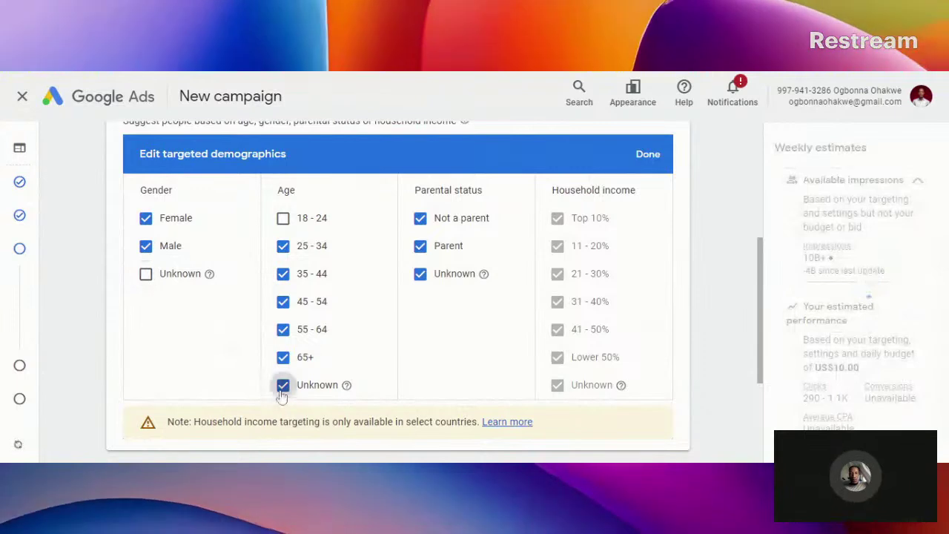
{"action": "left_click", "coordinate": [283, 385]}
{"action": "left_click", "coordinate": [420, 274]}
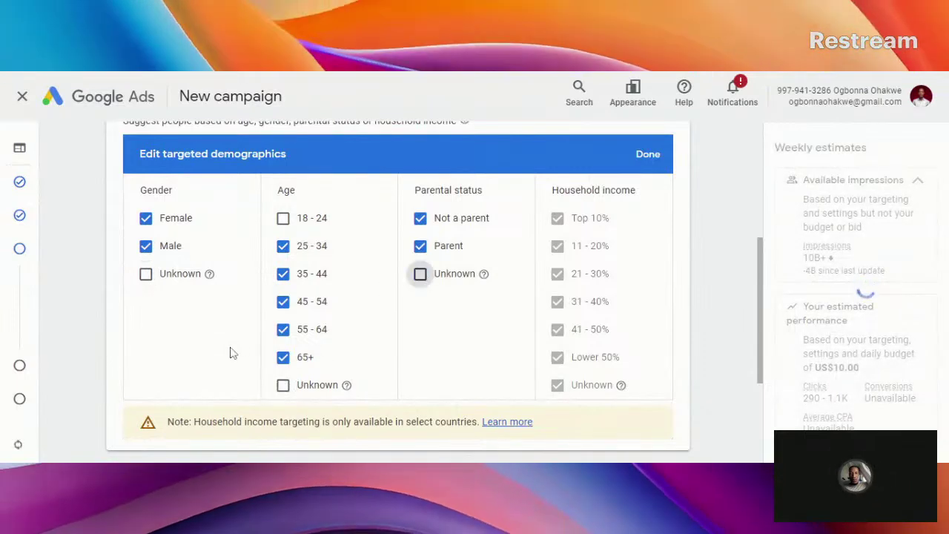
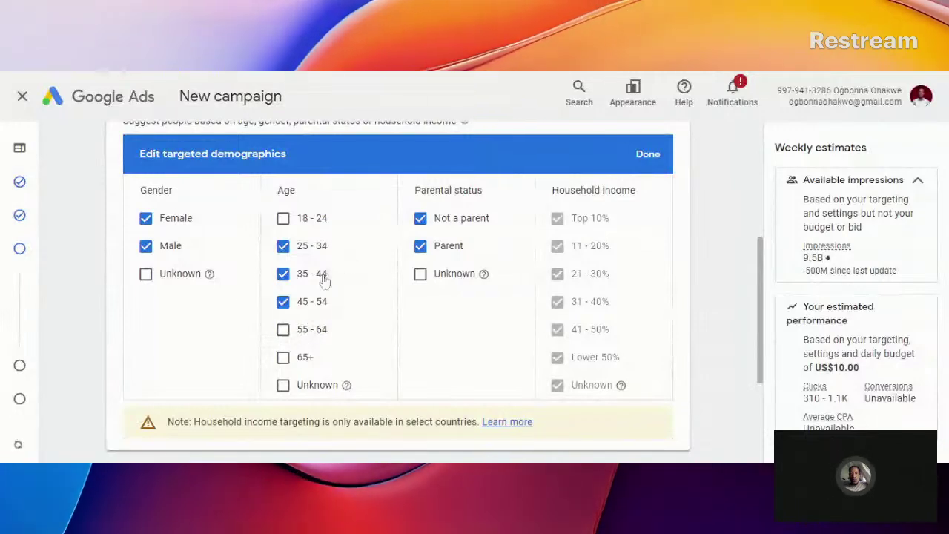
{"action": "scroll", "coordinate": [567, 216], "scroll_direction": "down", "scroll_amount": 2}
{"action": "scroll", "coordinate": [567, 216], "scroll_direction": "up", "scroll_amount": 3}
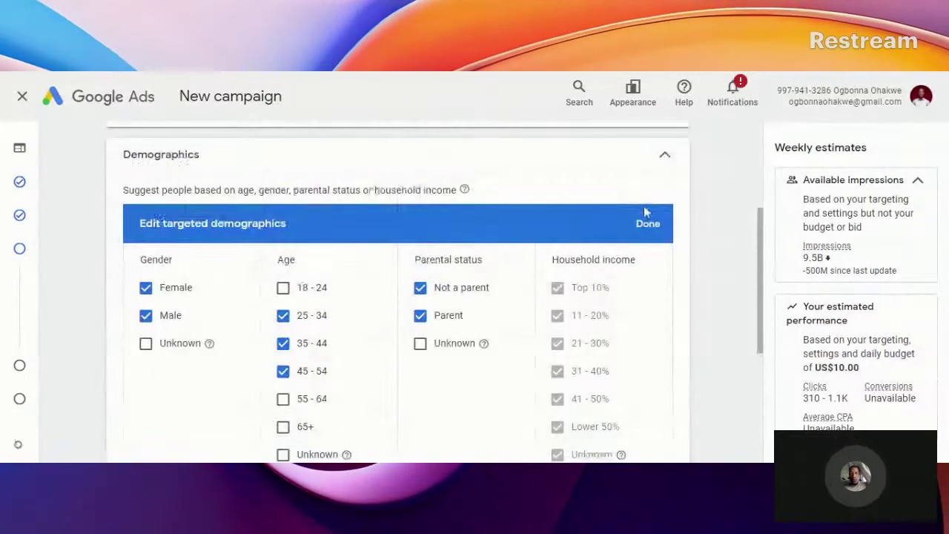
{"action": "left_click", "coordinate": [647, 224]}
{"action": "scroll", "coordinate": [414, 286], "scroll_direction": "down", "scroll_amount": 1}
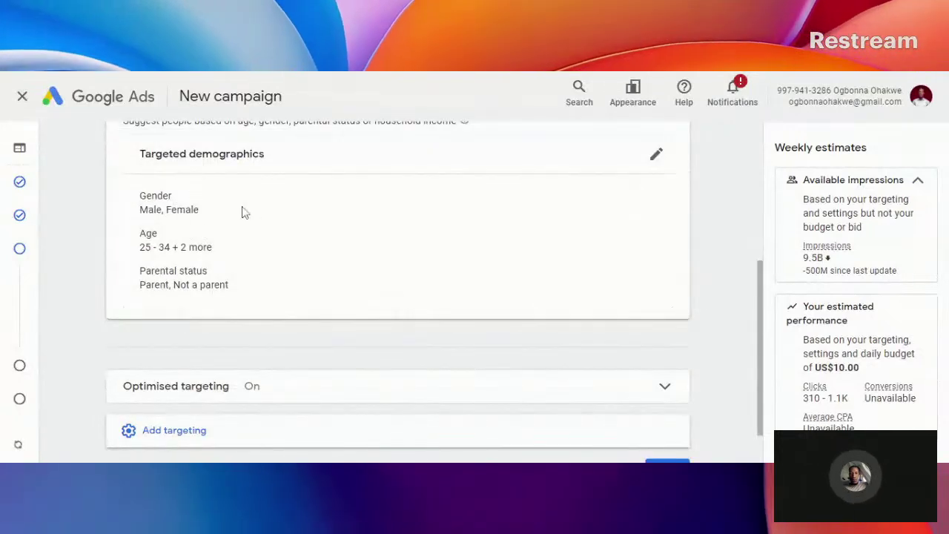
Add Keywords targeting to the campaign and bring up its targeted keywords for editing
{"action": "scroll", "coordinate": [272, 295], "scroll_direction": "down", "scroll_amount": 1}
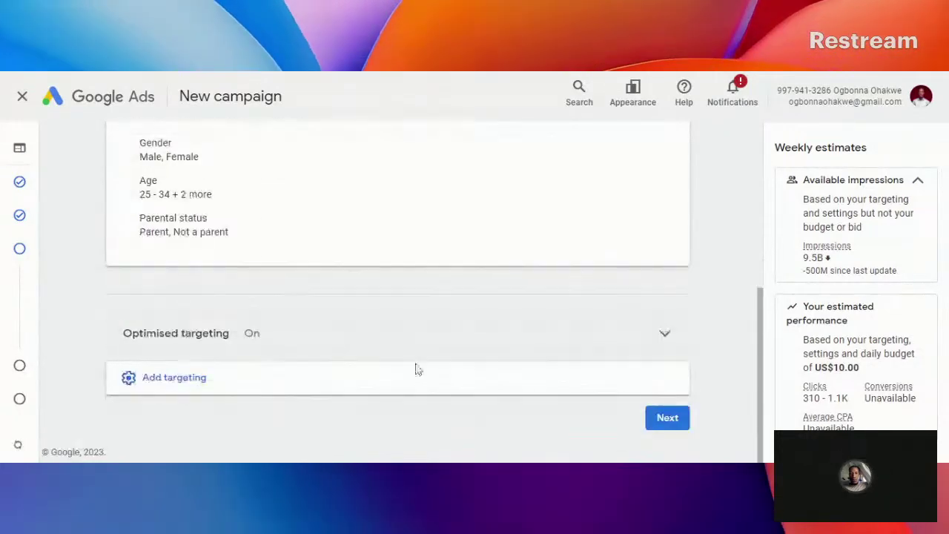
{"action": "left_click", "coordinate": [195, 387]}
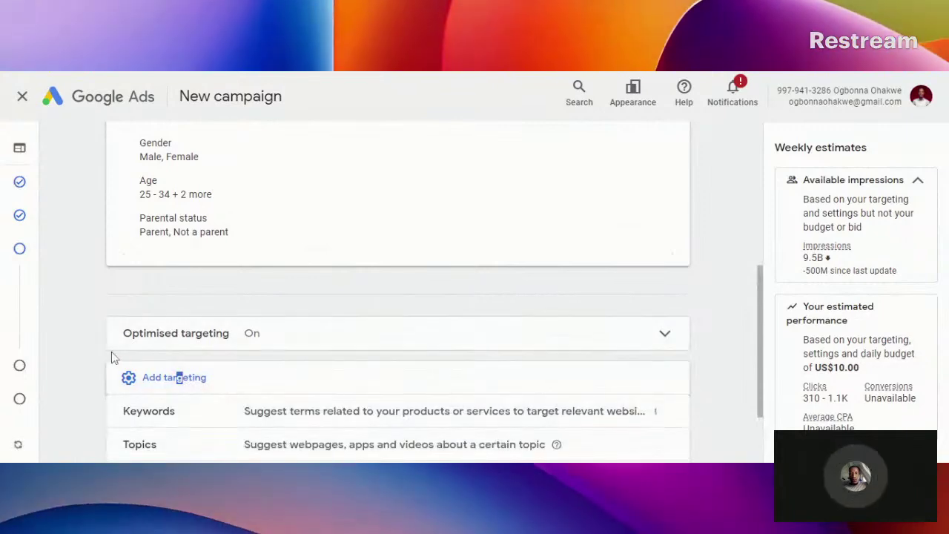
{"action": "scroll", "coordinate": [185, 337], "scroll_direction": "down", "scroll_amount": 2}
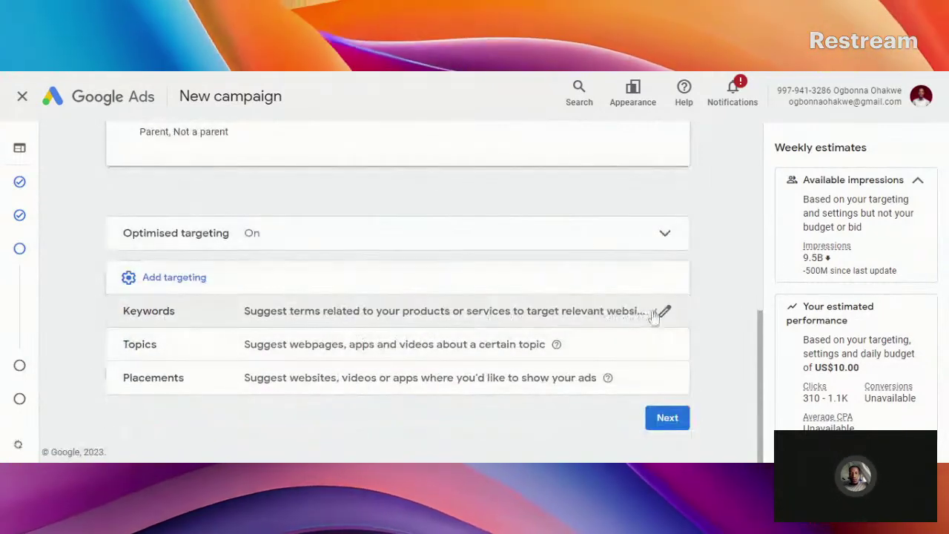
{"action": "left_click", "coordinate": [665, 312]}
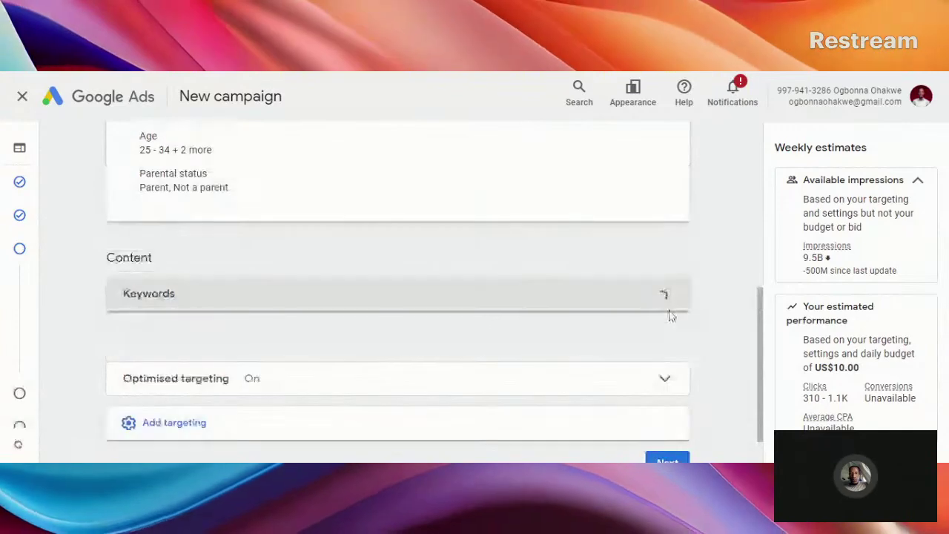
{"action": "scroll", "coordinate": [400, 260], "scroll_direction": "down", "scroll_amount": 3}
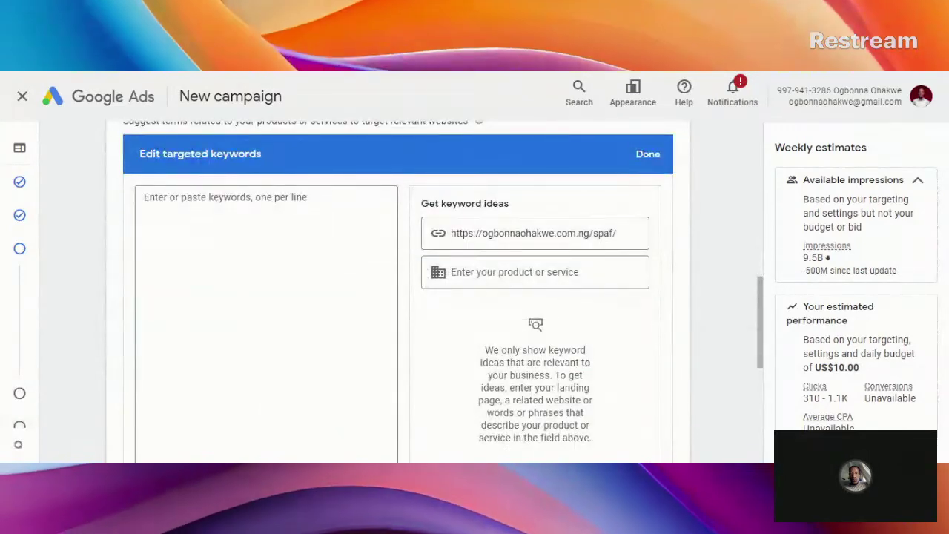
{"action": "scroll", "coordinate": [397, 296], "scroll_direction": "up", "scroll_amount": 1}
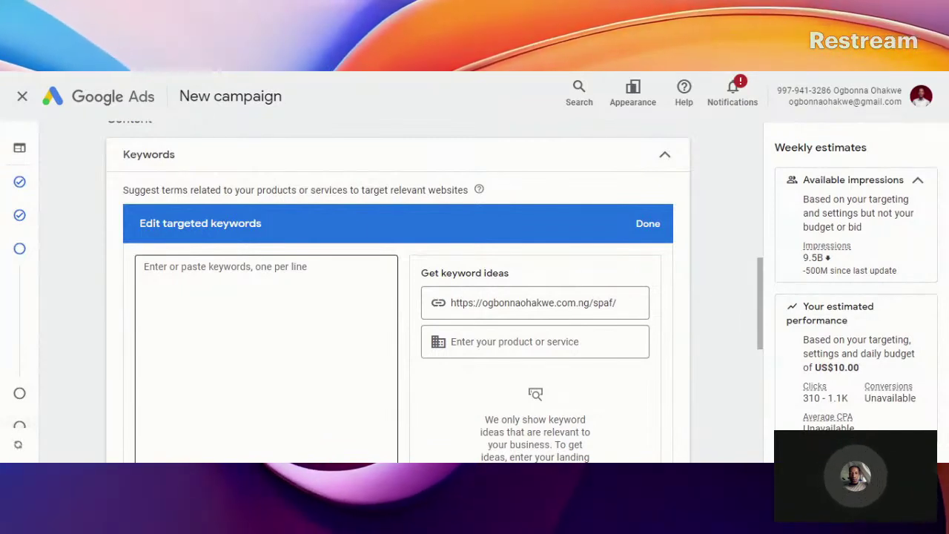
Try "weight loss" as a targeted keyword and clear it from the keyword list again
{"action": "left_click", "coordinate": [223, 297]}
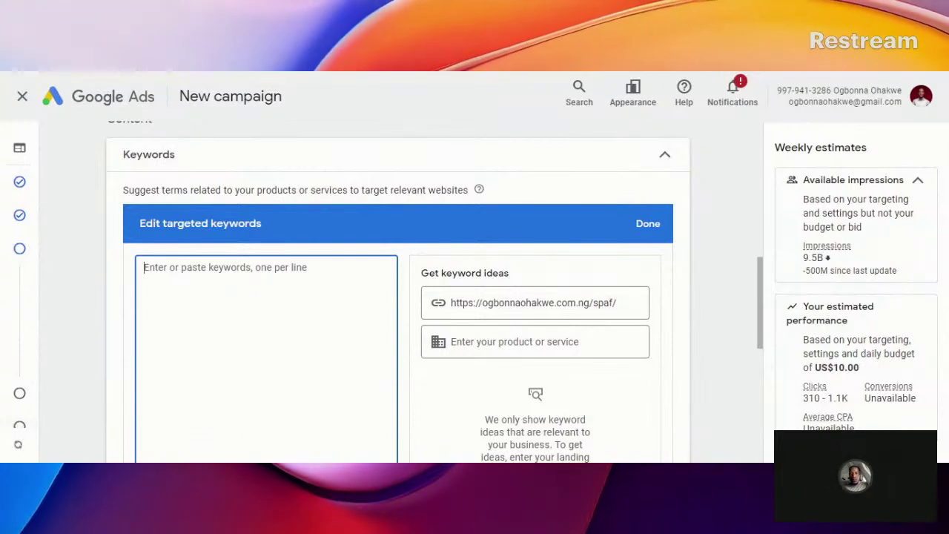
{"action": "type", "text": "weight"}
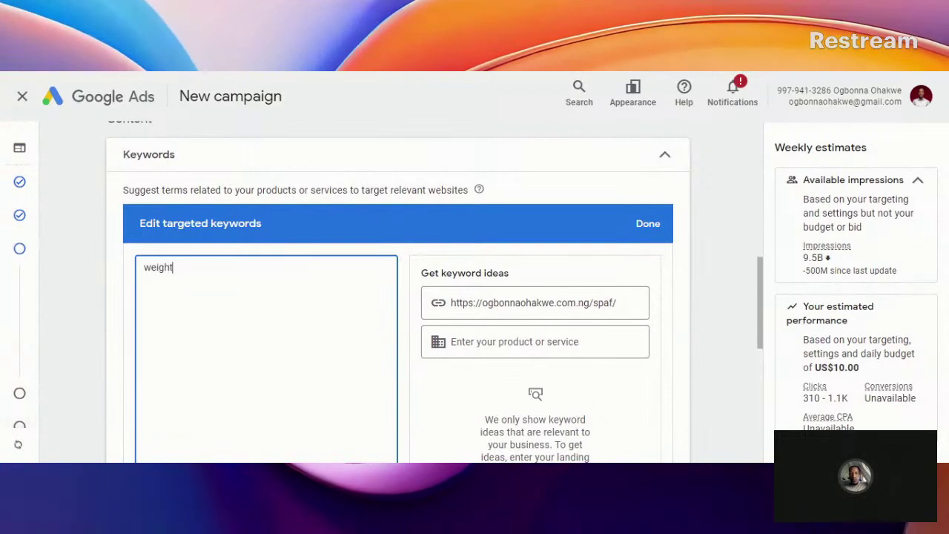
{"action": "type", "text": " loss"}
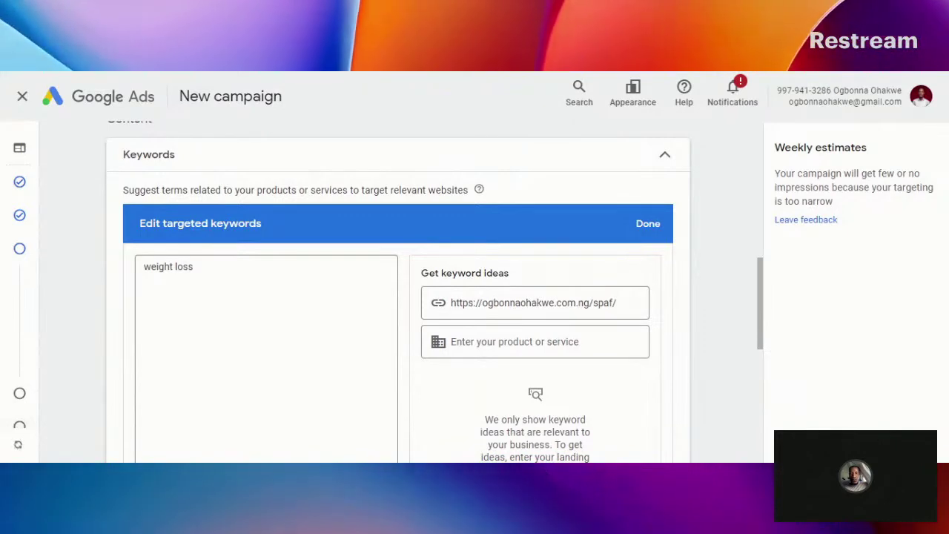
{"action": "left_click", "coordinate": [321, 316]}
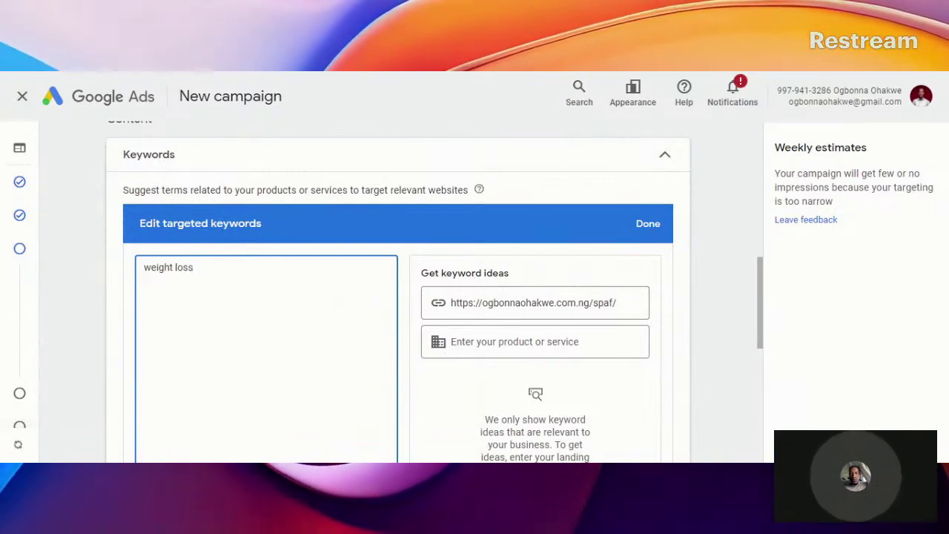
{"action": "key", "text": "ctrl+a"}
{"action": "key", "text": "BackSpace"}
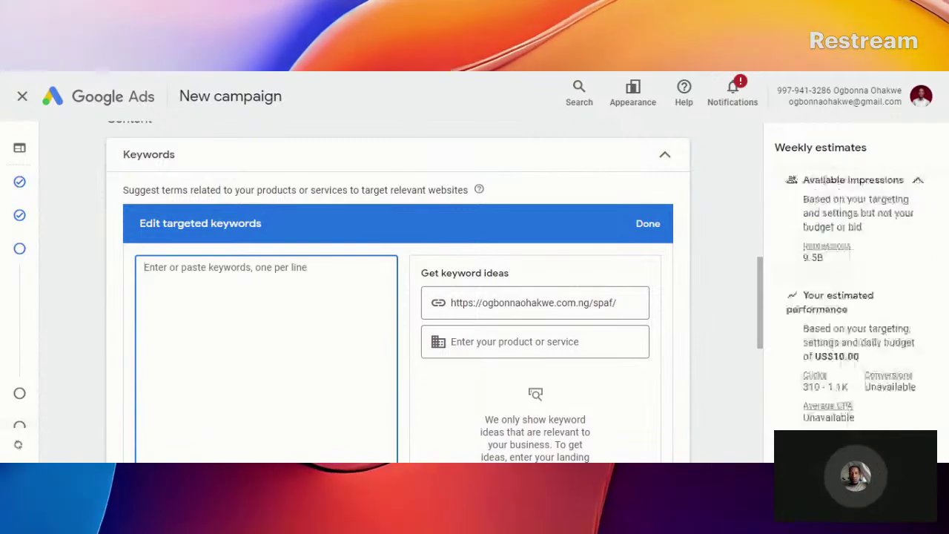
{"action": "left_click", "coordinate": [73, 305]}
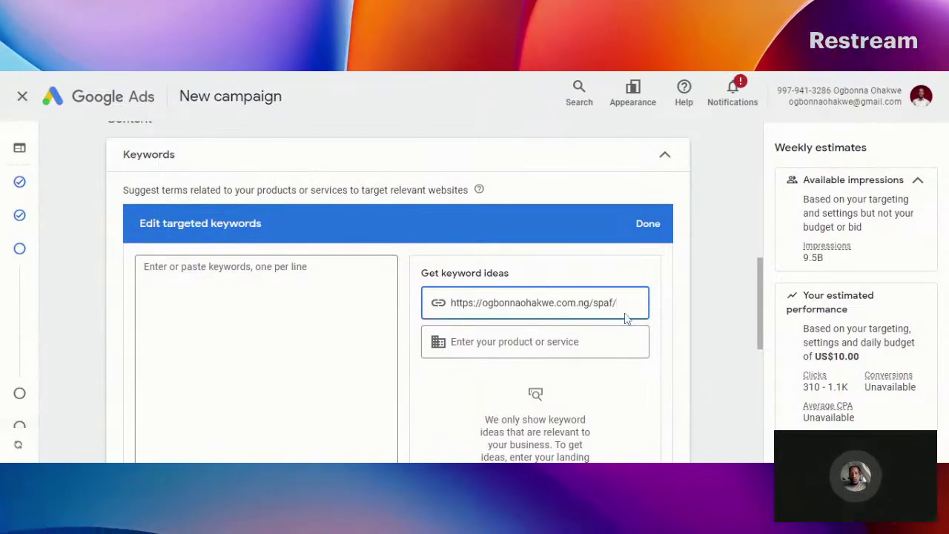
Get keyword ideas from techcrunch.com instead of the campaign's own landing page
{"action": "left_click_drag", "start_coordinate": [619, 303], "coordinate": [446, 296]}
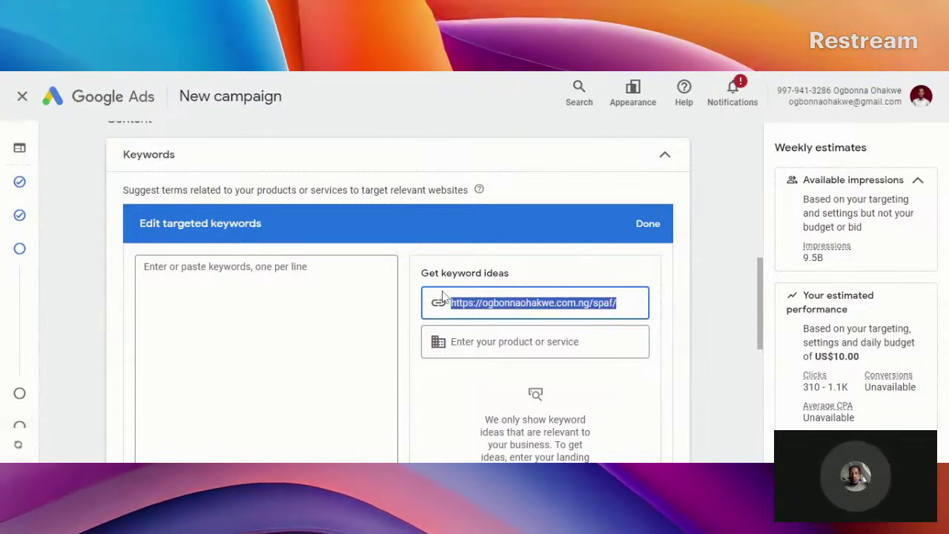
{"action": "type", "text": "tech"}
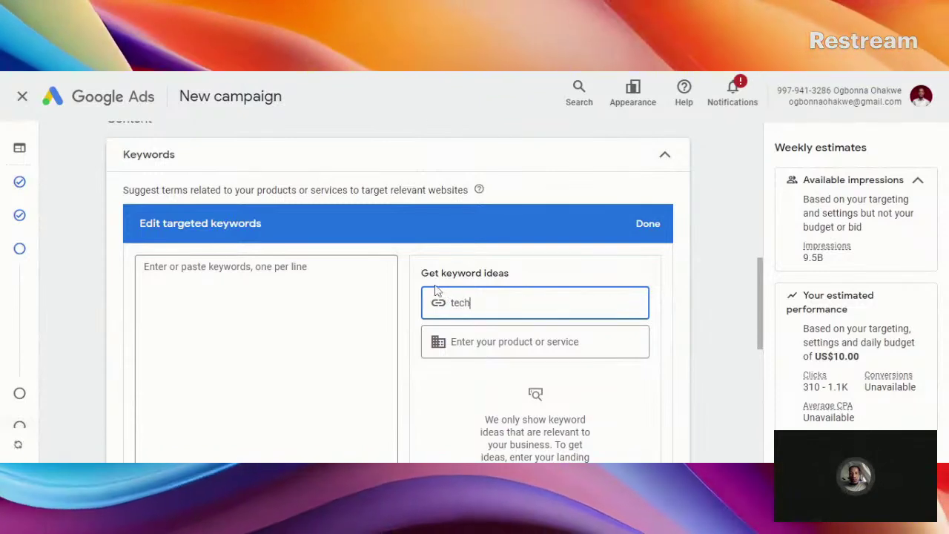
{"action": "type", "text": "cru"}
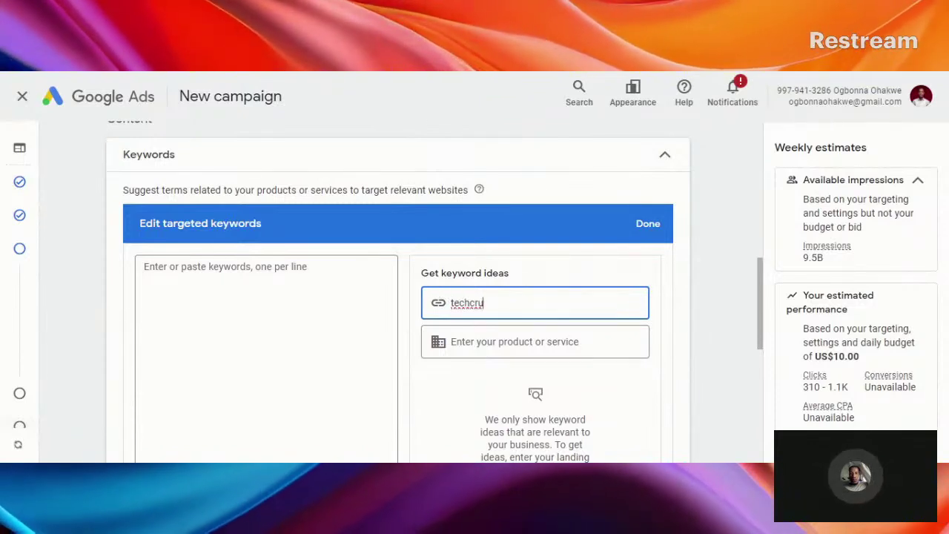
{"action": "type", "text": "nch.co"}
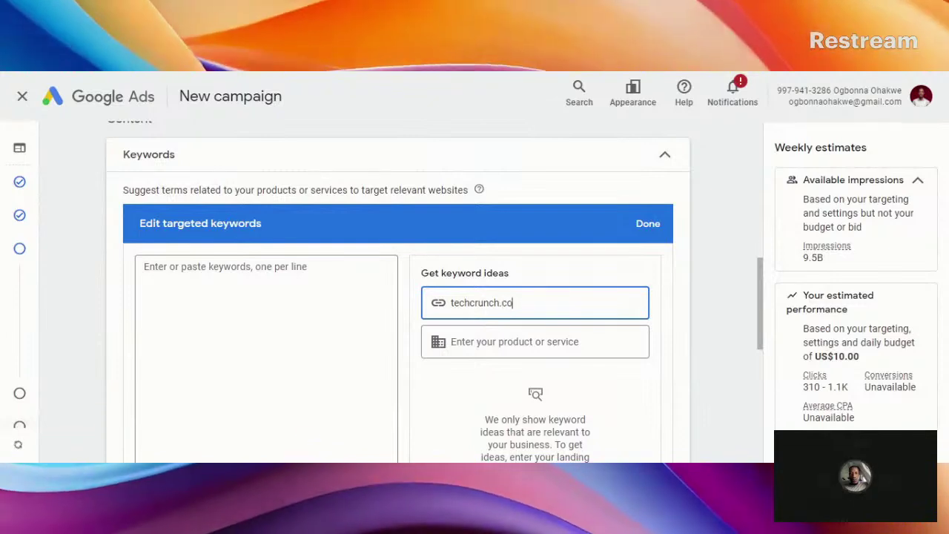
{"action": "type", "text": ","}
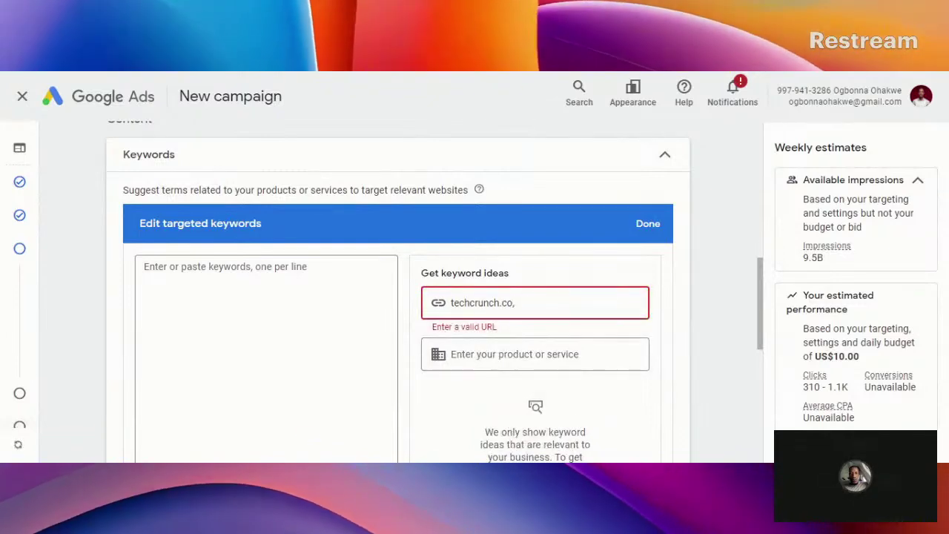
{"action": "key", "text": "BackSpace"}
{"action": "type", "text": "m"}
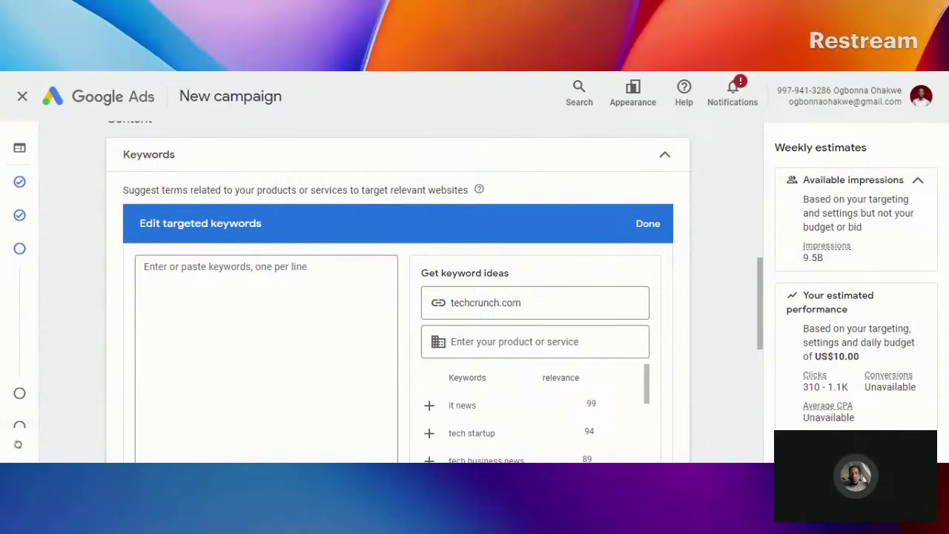
Switch to the open Sellpass blog and examine the display ads placed throughout its homepage down to the footer
{"action": "key", "text": "ctrl+Tab"}
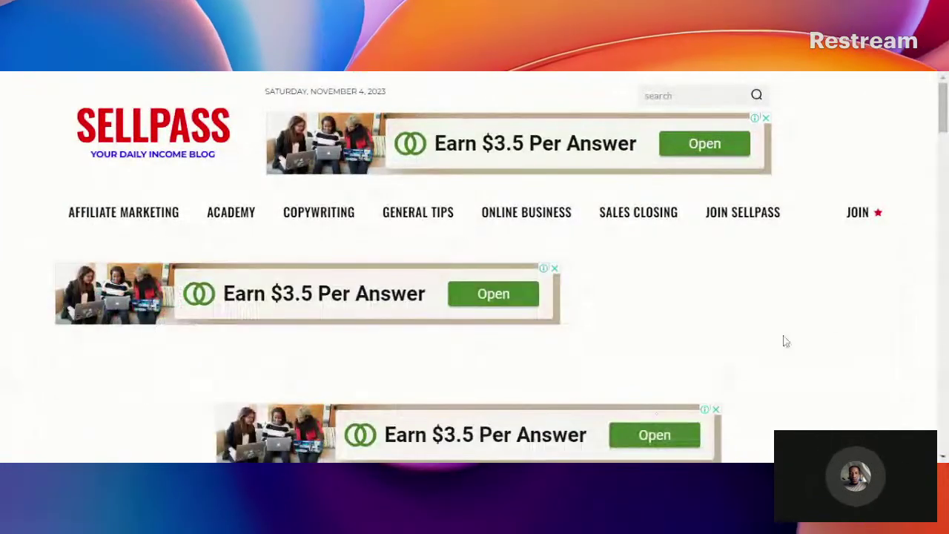
{"action": "mouse_move", "coordinate": [853, 224]}
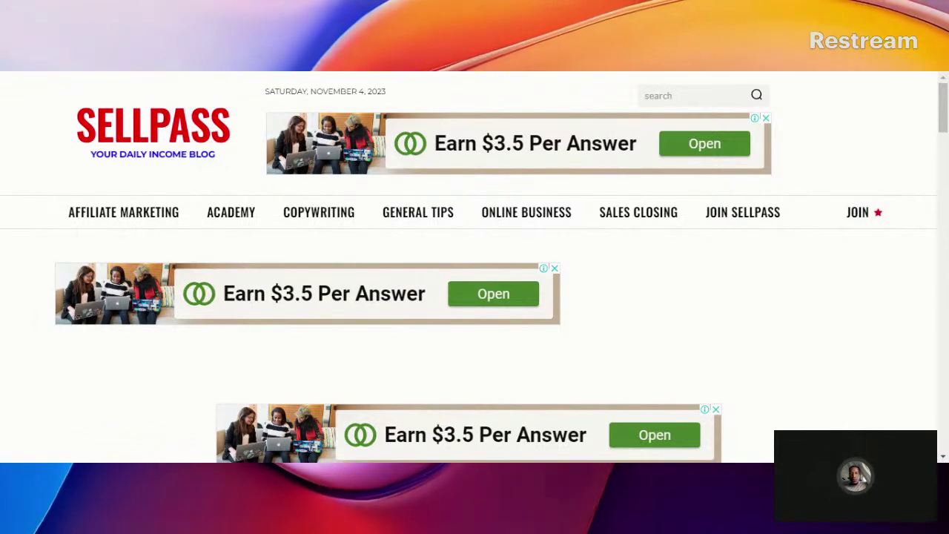
{"action": "scroll", "coordinate": [420, 282], "scroll_direction": "down", "scroll_amount": 3}
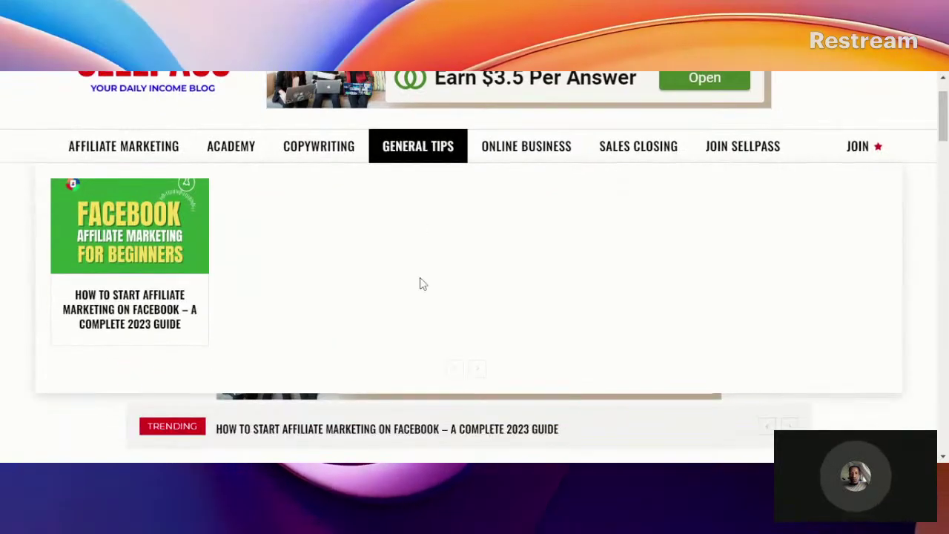
{"action": "scroll", "coordinate": [334, 331], "scroll_direction": "up", "scroll_amount": 2}
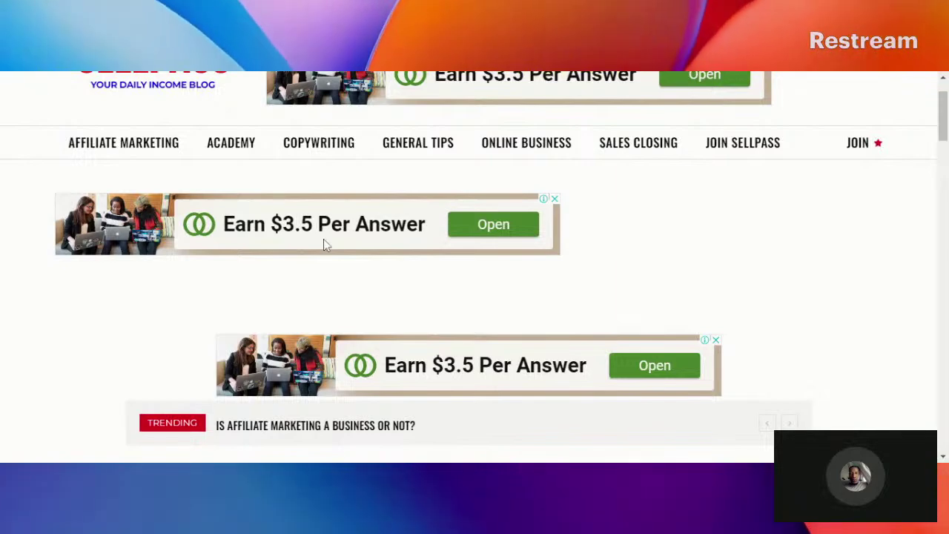
{"action": "scroll", "coordinate": [323, 239], "scroll_direction": "down", "scroll_amount": 5}
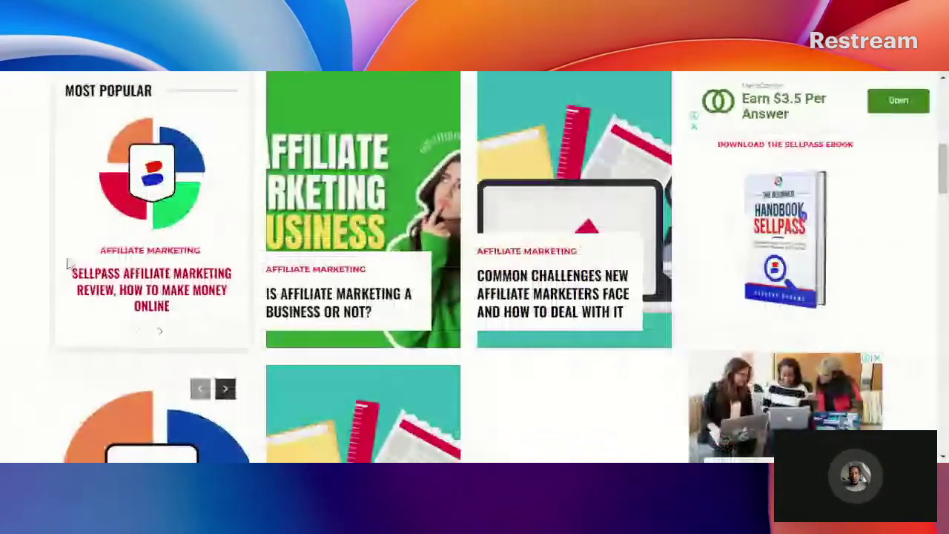
{"action": "scroll", "coordinate": [68, 264], "scroll_direction": "down", "scroll_amount": 3}
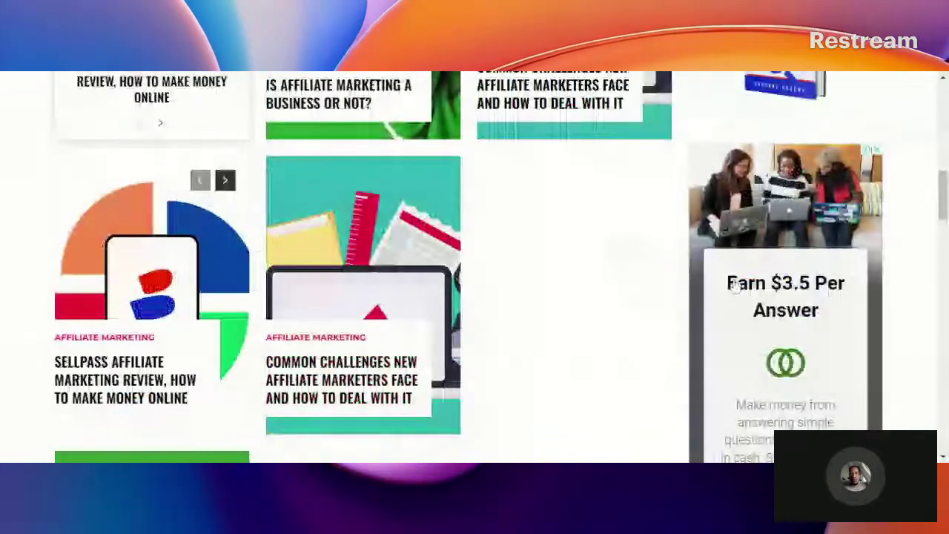
{"action": "scroll", "coordinate": [764, 267], "scroll_direction": "down", "scroll_amount": 1}
{"action": "scroll", "coordinate": [771, 223], "scroll_direction": "up", "scroll_amount": 1}
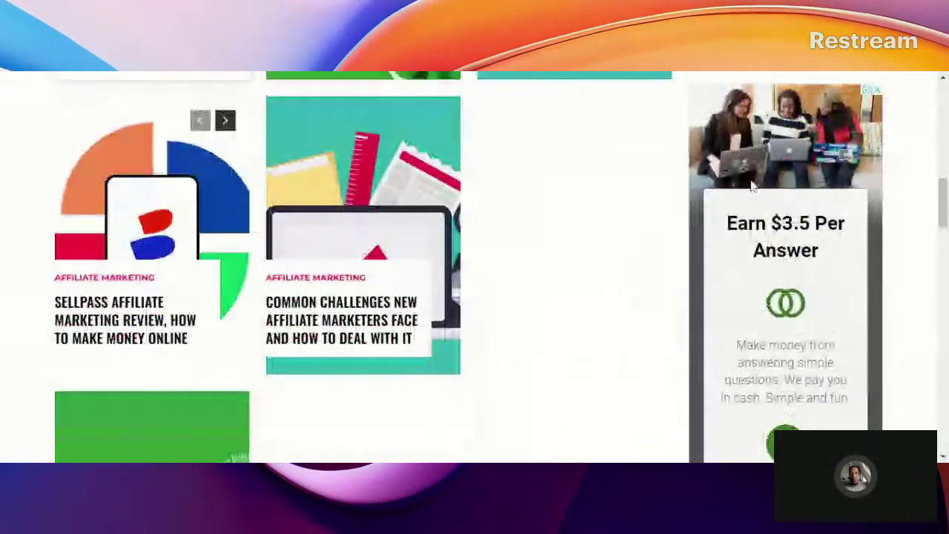
{"action": "scroll", "coordinate": [753, 187], "scroll_direction": "up", "scroll_amount": 2}
{"action": "scroll", "coordinate": [734, 193], "scroll_direction": "down", "scroll_amount": 2}
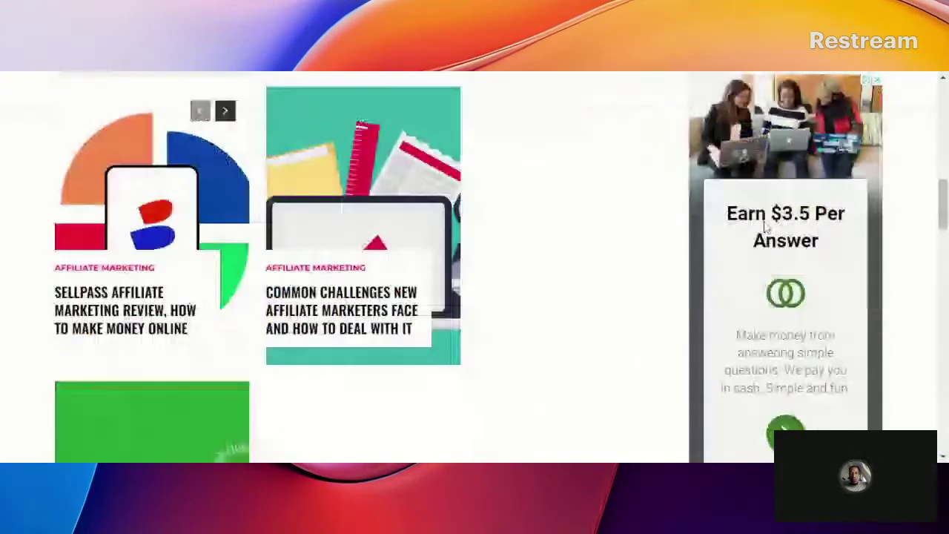
{"action": "scroll", "coordinate": [695, 202], "scroll_direction": "down", "scroll_amount": 6}
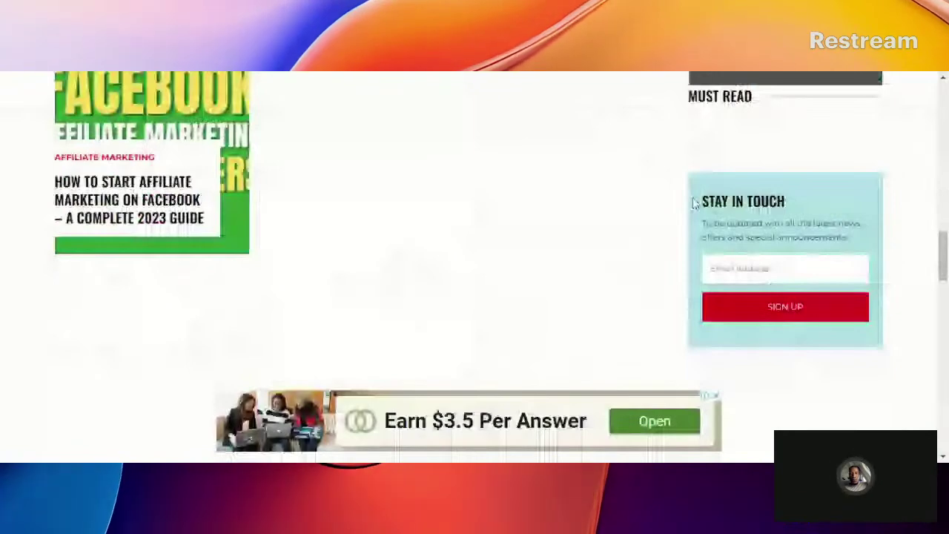
{"action": "scroll", "coordinate": [776, 191], "scroll_direction": "down", "scroll_amount": 5}
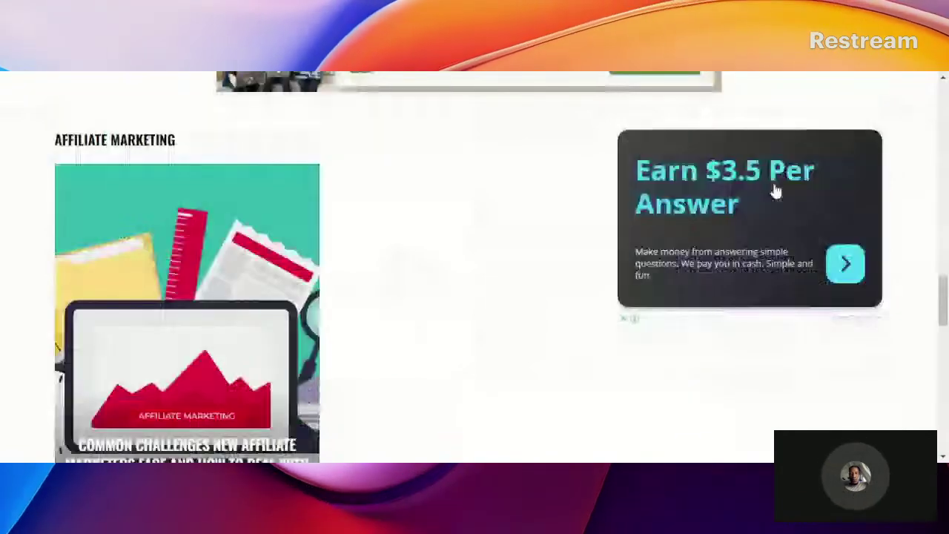
{"action": "scroll", "coordinate": [775, 191], "scroll_direction": "down", "scroll_amount": 5}
{"action": "scroll", "coordinate": [503, 205], "scroll_direction": "down", "scroll_amount": 5}
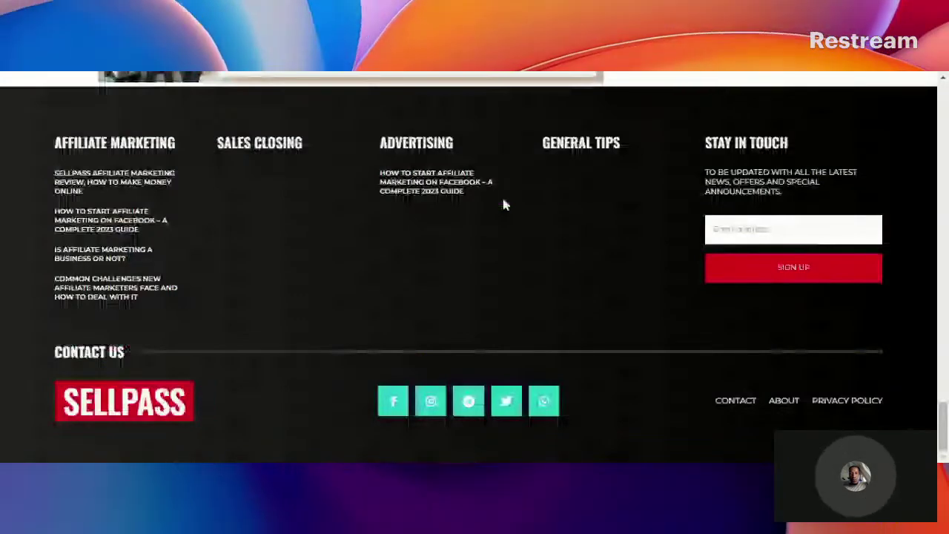
Return from the footer to the blog's article listing and open the article "Is Affiliate Marketing a Business or Not?"
{"action": "scroll", "coordinate": [503, 204], "scroll_direction": "up", "scroll_amount": 15}
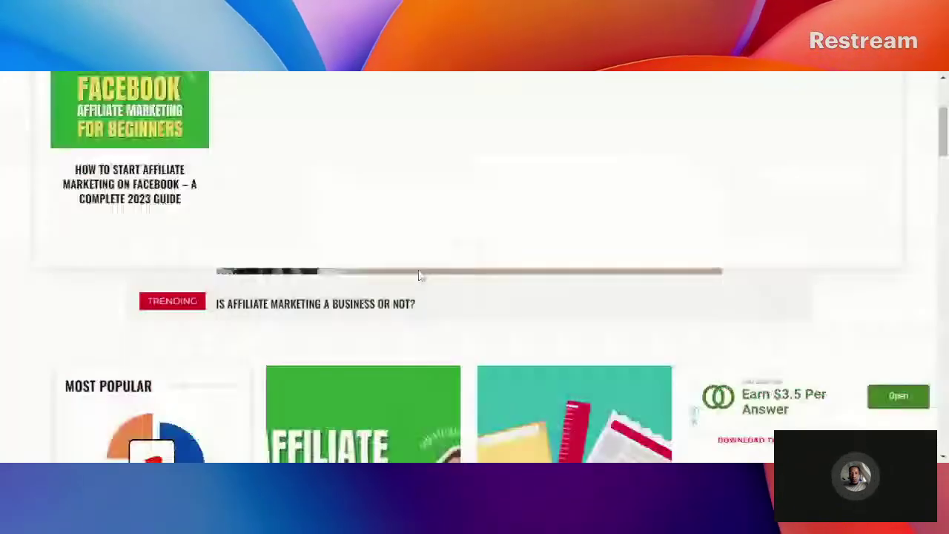
{"action": "scroll", "coordinate": [413, 301], "scroll_direction": "down", "scroll_amount": 4}
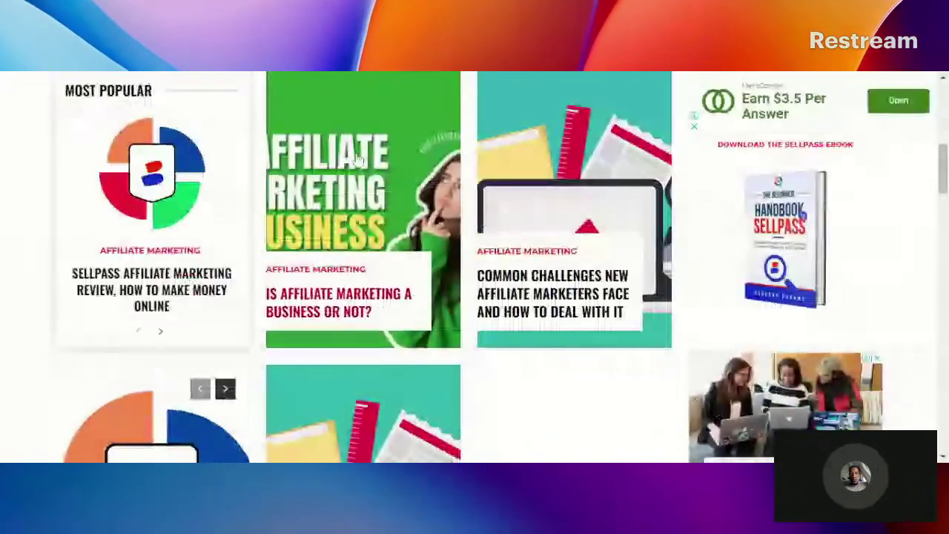
{"action": "left_click", "coordinate": [358, 160]}
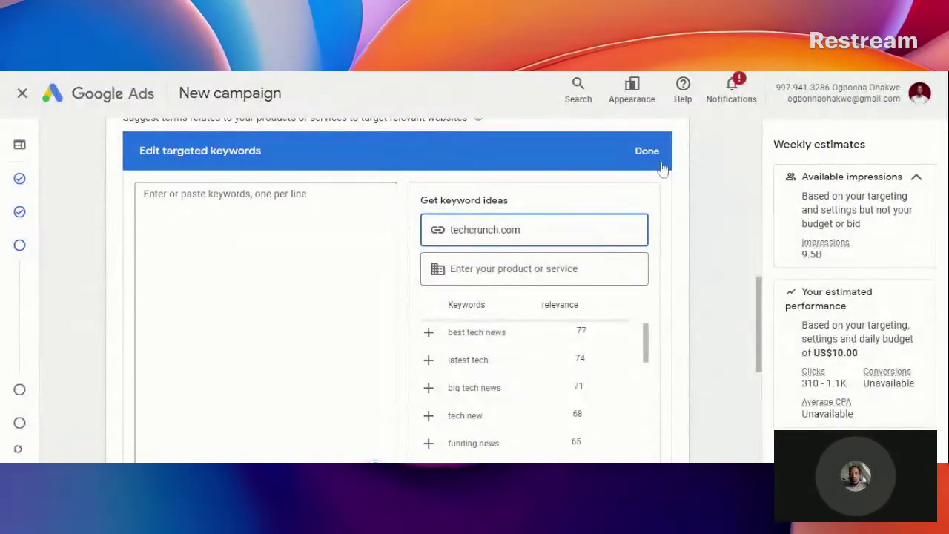
Clear the related website from the keyword ideas and finish editing the targeted keywords without adding any
{"action": "left_click_drag", "start_coordinate": [585, 245], "coordinate": [426, 237]}
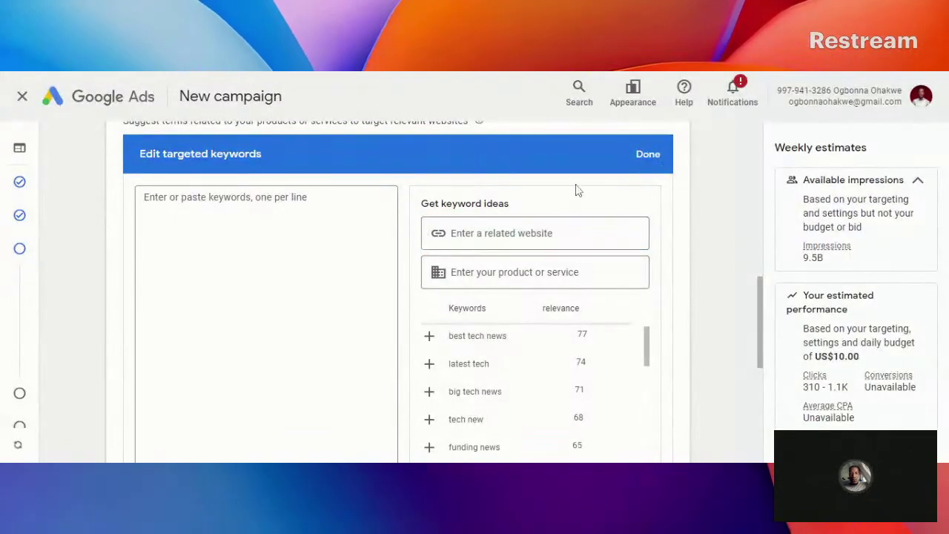
{"action": "left_click", "coordinate": [650, 155]}
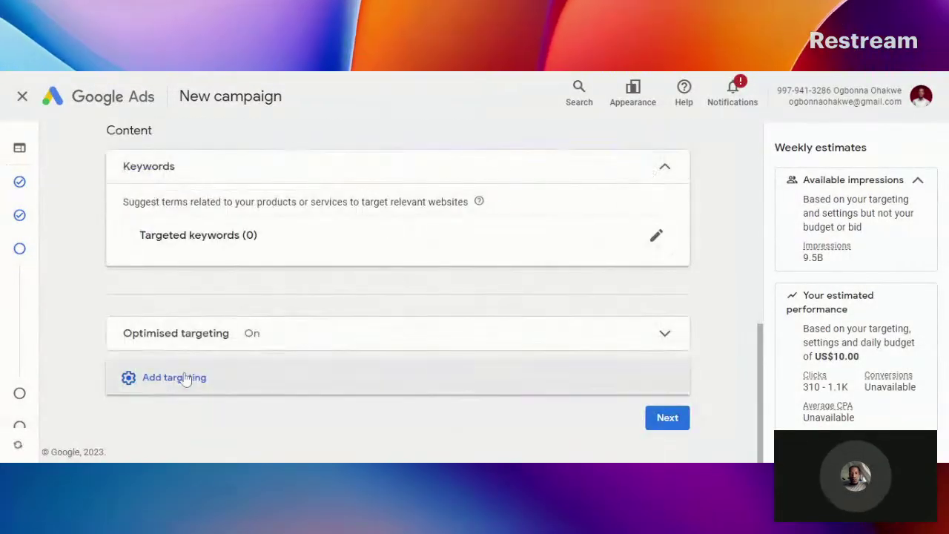
Add Placements targeting to the campaign and bring up its targeted placements for editing
{"action": "left_click", "coordinate": [184, 377]}
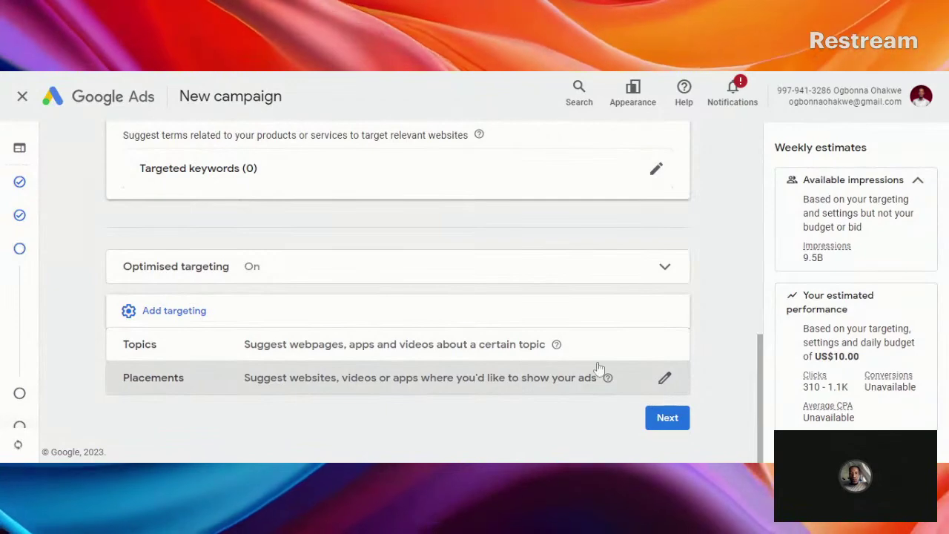
{"action": "left_click", "coordinate": [626, 376]}
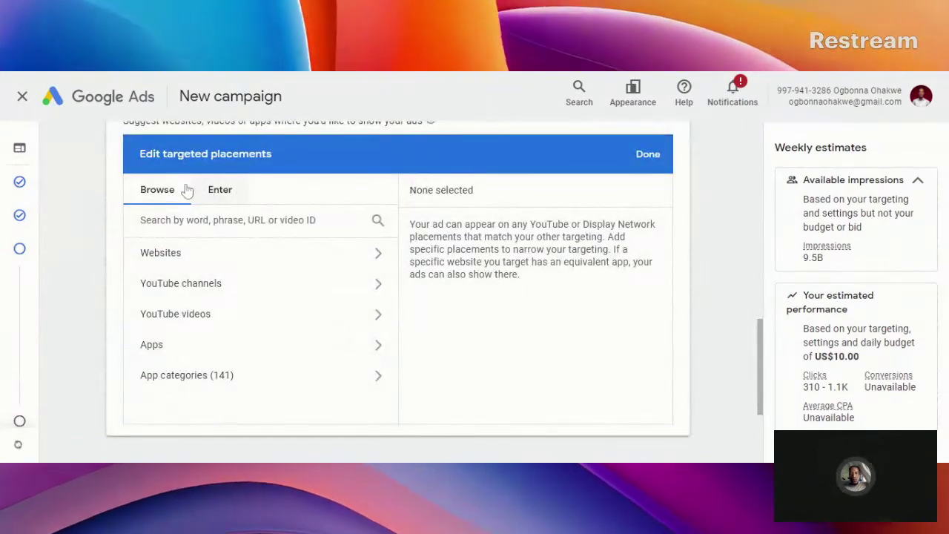
{"action": "scroll", "coordinate": [148, 185], "scroll_direction": "up", "scroll_amount": 1}
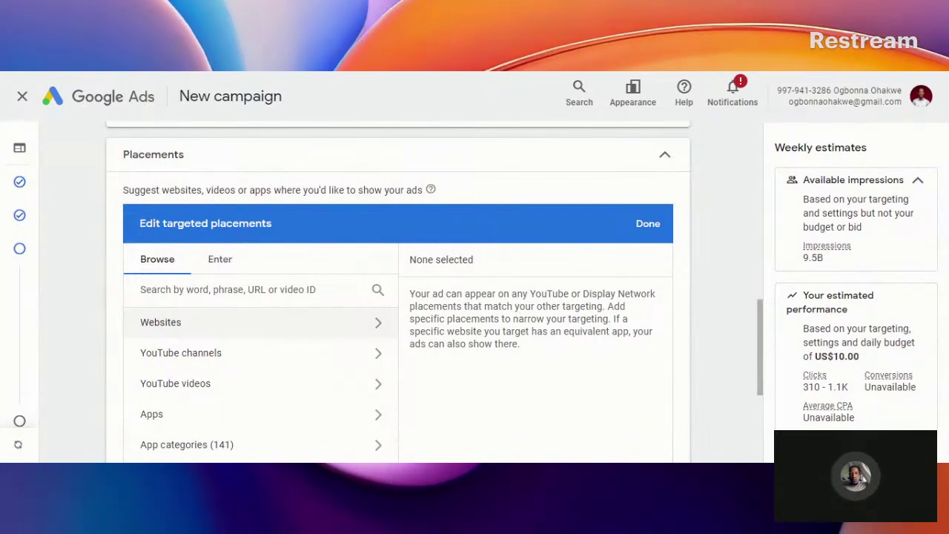
Look through the YouTube channels, Websites and YouTube videos categories of the placement suggestions
{"action": "left_click", "coordinate": [243, 359]}
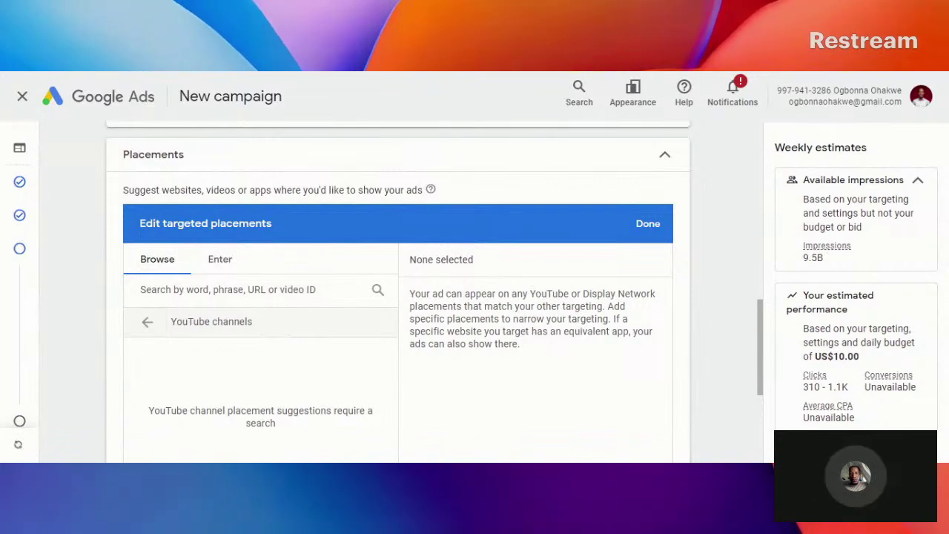
{"action": "scroll", "coordinate": [251, 369], "scroll_direction": "down", "scroll_amount": 1}
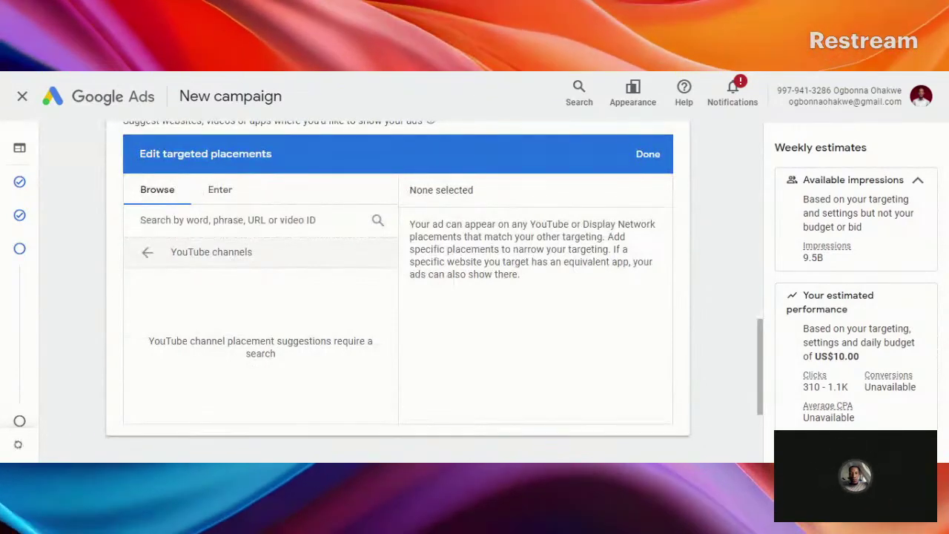
{"action": "left_click", "coordinate": [147, 255]}
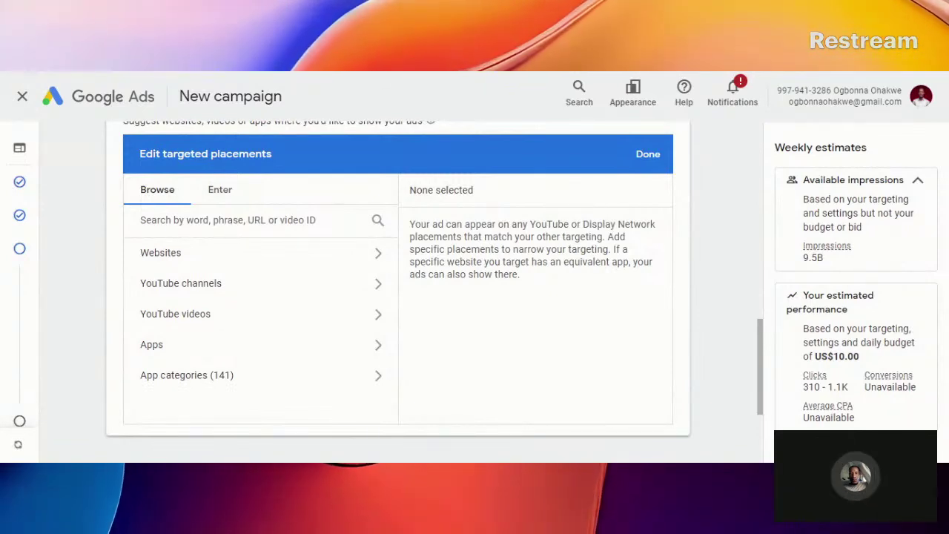
{"action": "left_click", "coordinate": [211, 290]}
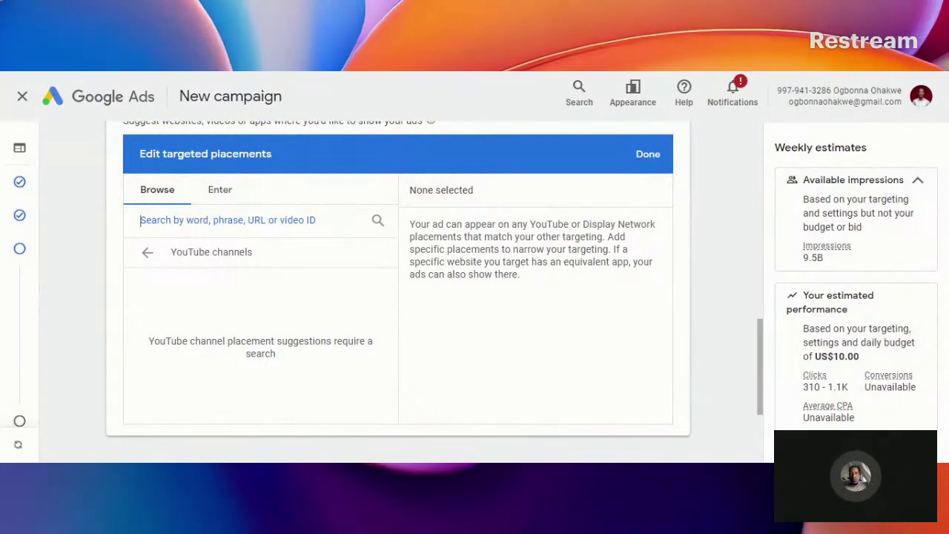
{"action": "left_click", "coordinate": [145, 253]}
{"action": "left_click", "coordinate": [207, 266]}
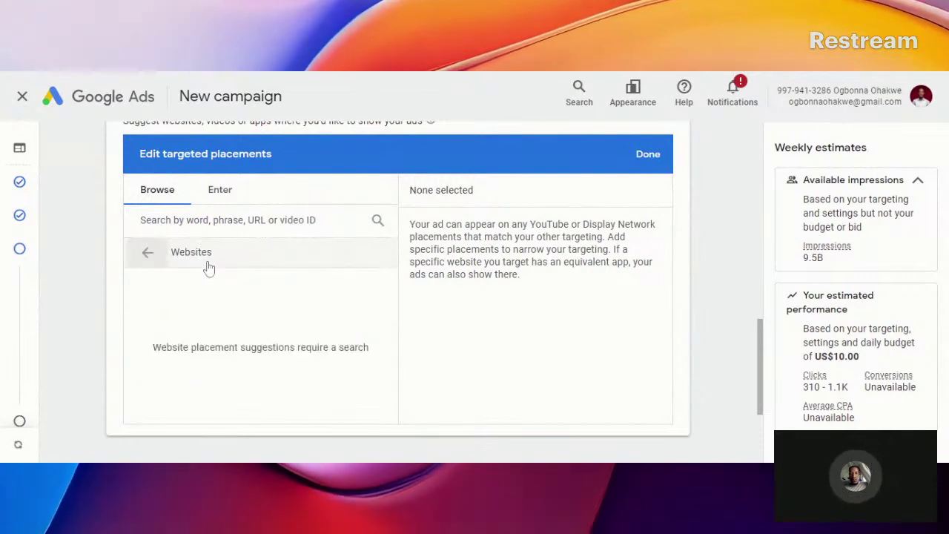
{"action": "left_click", "coordinate": [146, 253]}
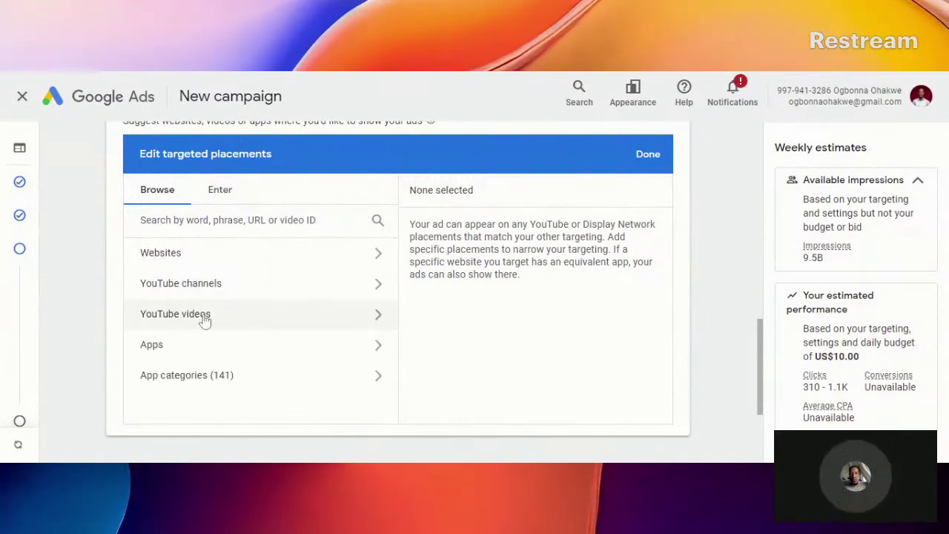
{"action": "left_click", "coordinate": [203, 319]}
{"action": "left_click", "coordinate": [156, 256]}
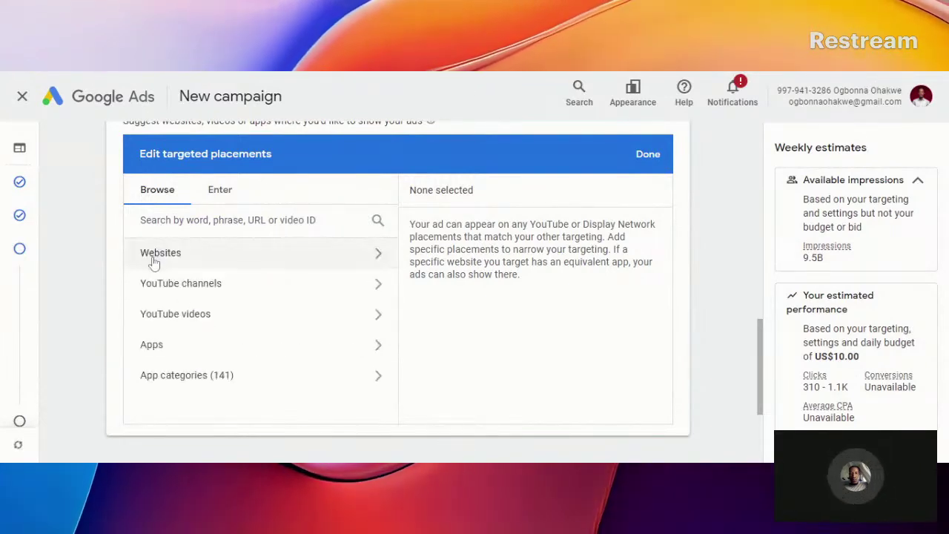
Try a placement search for "boombplay" and clear the search again
{"action": "left_click", "coordinate": [185, 345]}
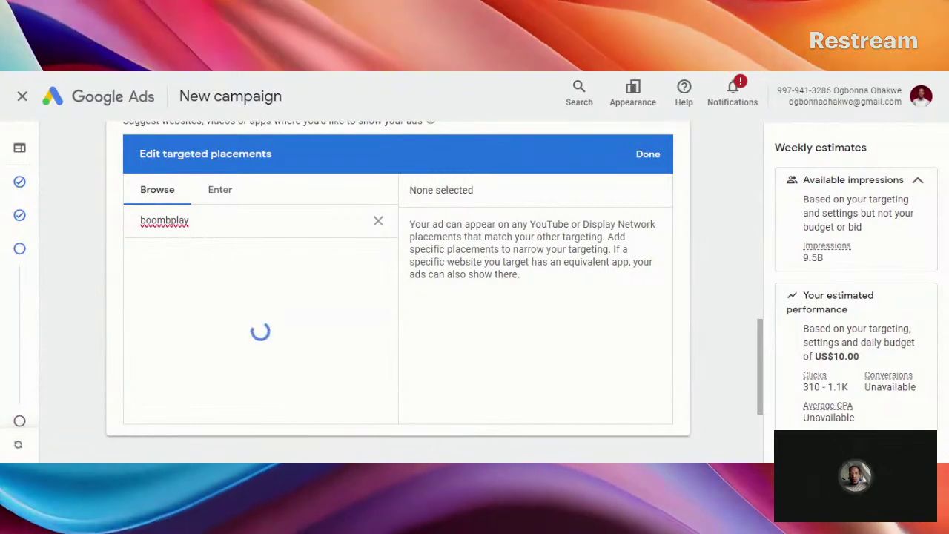
{"action": "key", "text": "ctrl+a"}
{"action": "key", "text": "BackSpace"}
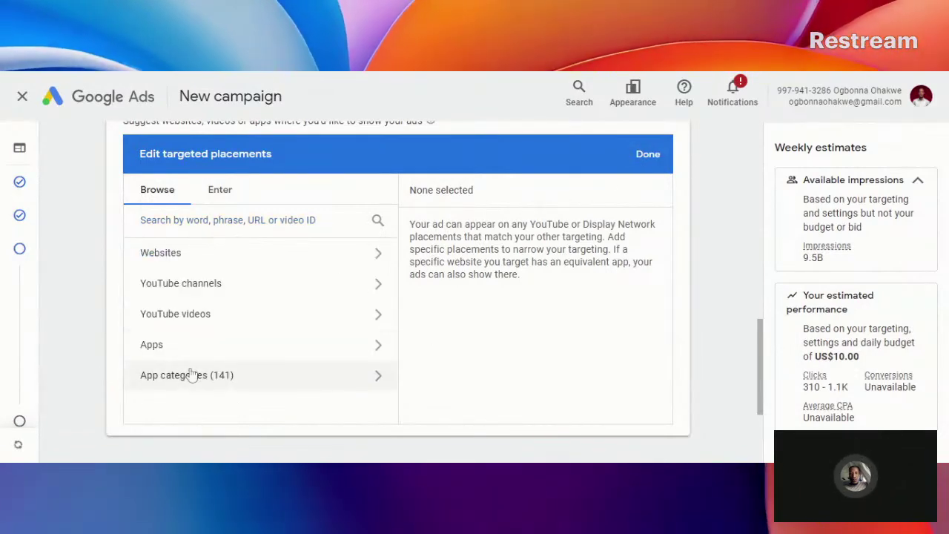
Finish placement targeting without any placements, continue to ad creation and dismiss the identity confirmation
{"action": "left_click", "coordinate": [646, 156]}
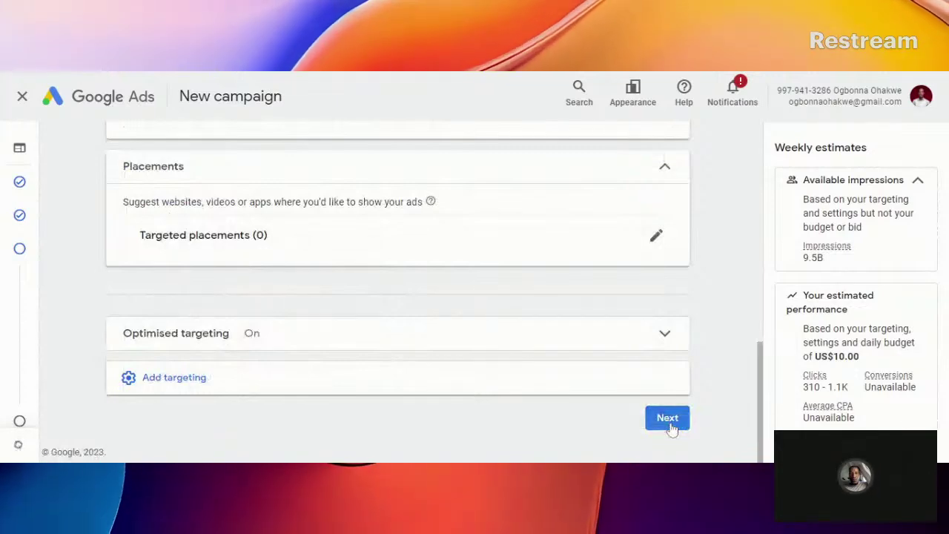
{"action": "left_click", "coordinate": [667, 419]}
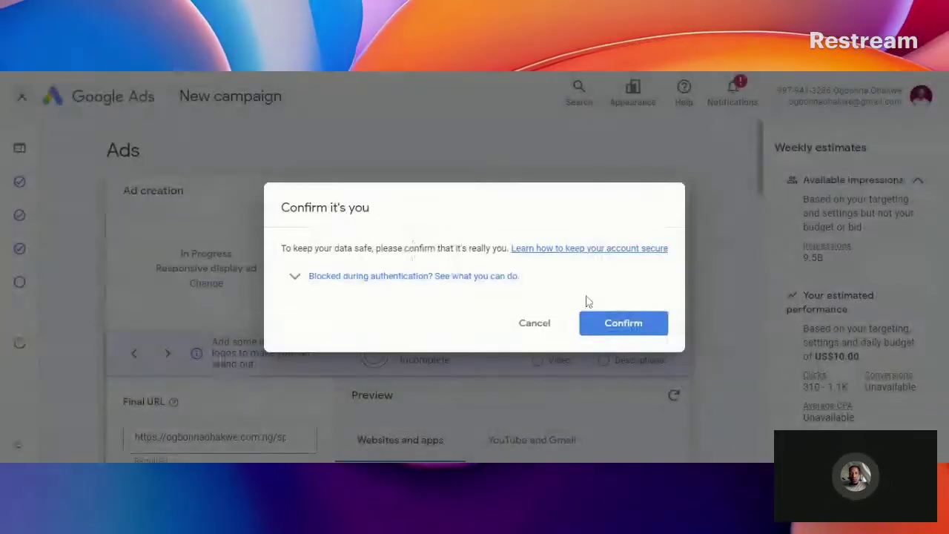
{"action": "left_click", "coordinate": [533, 322]}
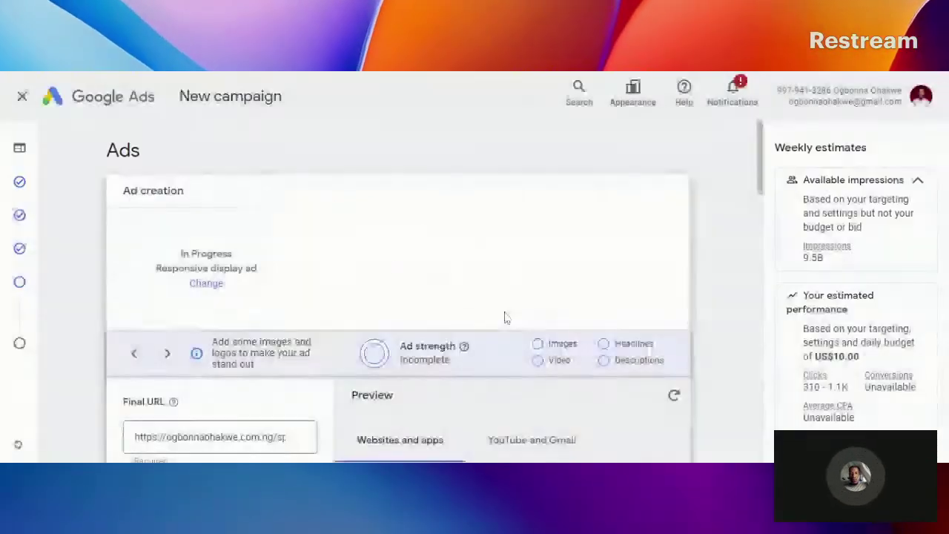
Check the responsive display ad's final URL and enter the advertiser's full name as the business name
{"action": "scroll", "coordinate": [346, 255], "scroll_direction": "down", "scroll_amount": 1}
{"action": "scroll", "coordinate": [350, 303], "scroll_direction": "down", "scroll_amount": 1}
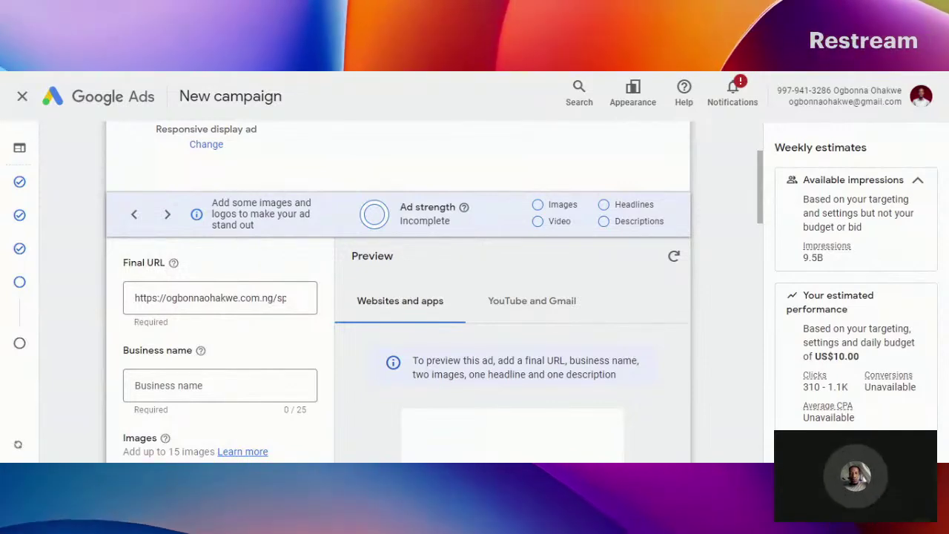
{"action": "scroll", "coordinate": [664, 195], "scroll_direction": "up", "scroll_amount": 1}
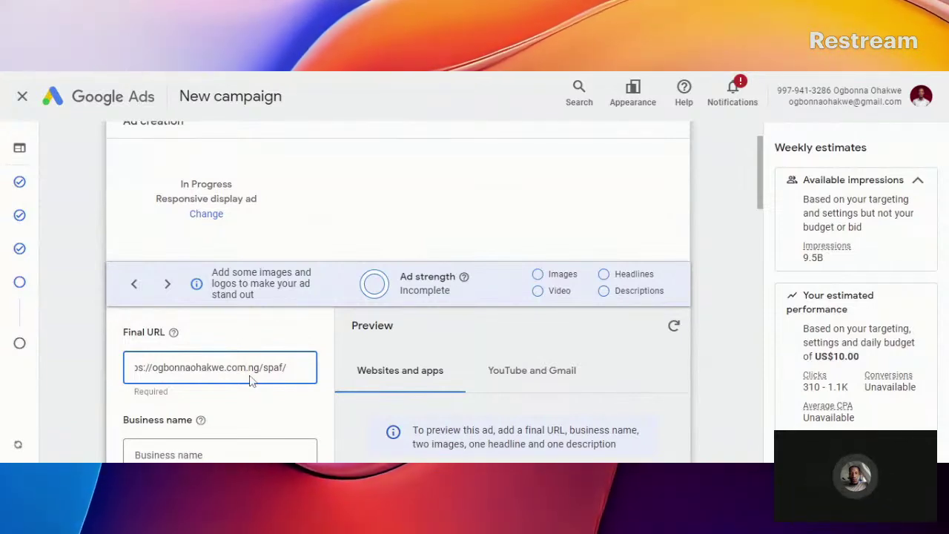
{"action": "left_click_drag", "start_coordinate": [756, 163], "coordinate": [756, 215]}
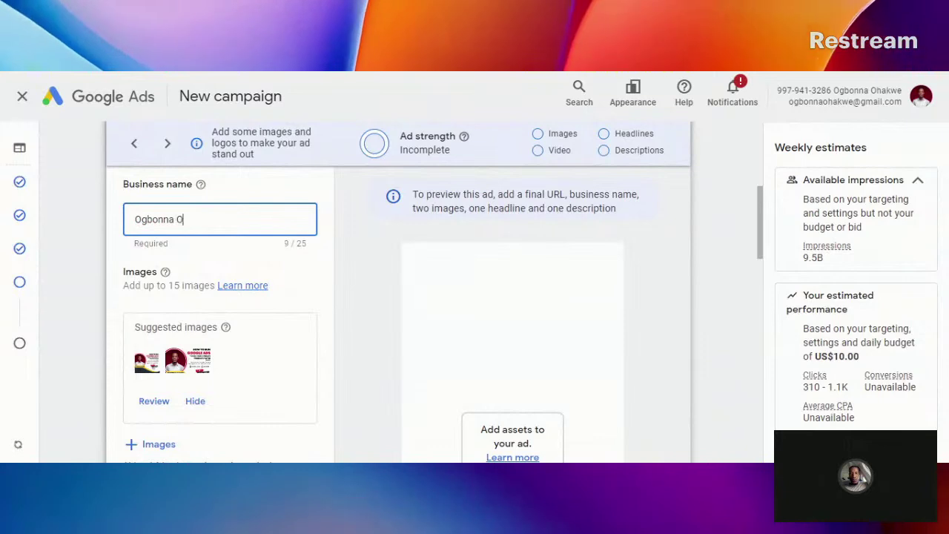
{"action": "type", "text": "we"}
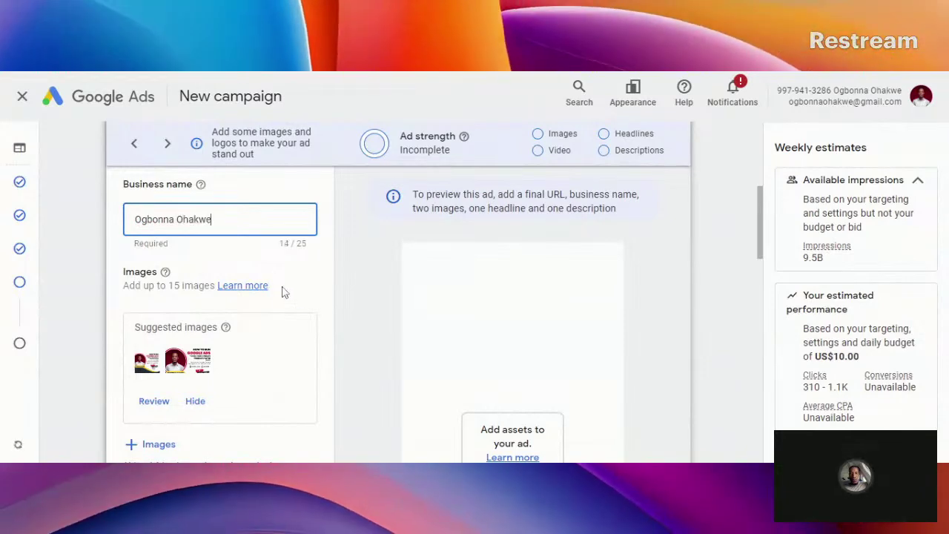
{"action": "left_click", "coordinate": [375, 312]}
{"action": "mouse_move", "coordinate": [760, 212]}
{"action": "left_mouse_down"}
{"action": "mouse_move", "coordinate": [768, 211]}
{"action": "mouse_move", "coordinate": [767, 240]}
{"action": "mouse_move", "coordinate": [764, 199]}
{"action": "left_mouse_up"}
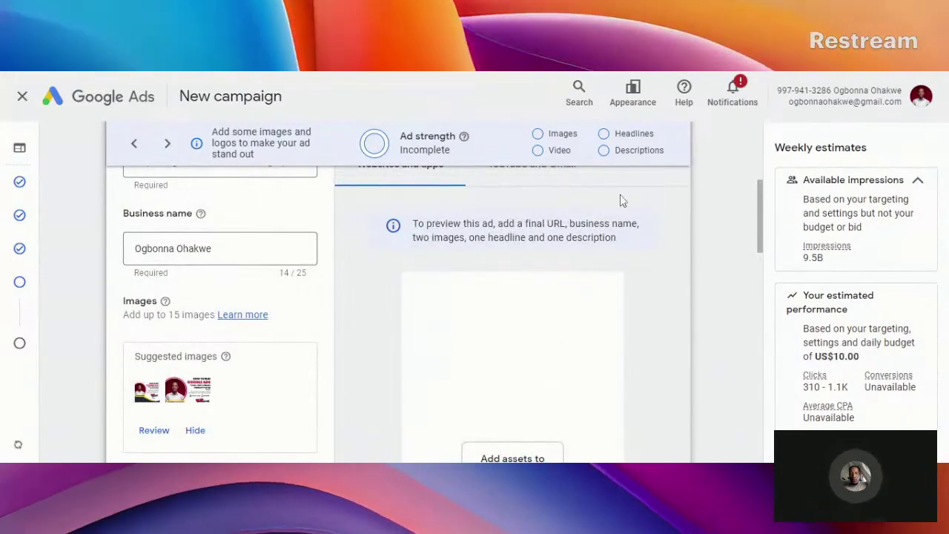
Replace the ad's business name with "Bala Blue"
{"action": "left_click_drag", "start_coordinate": [693, 239], "coordinate": [412, 237]}
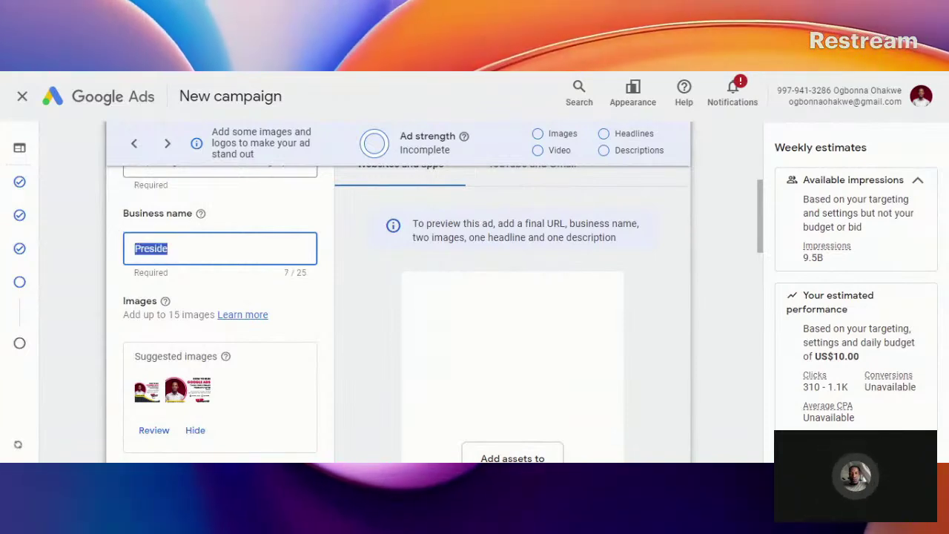
{"action": "type", "text": "Bala"}
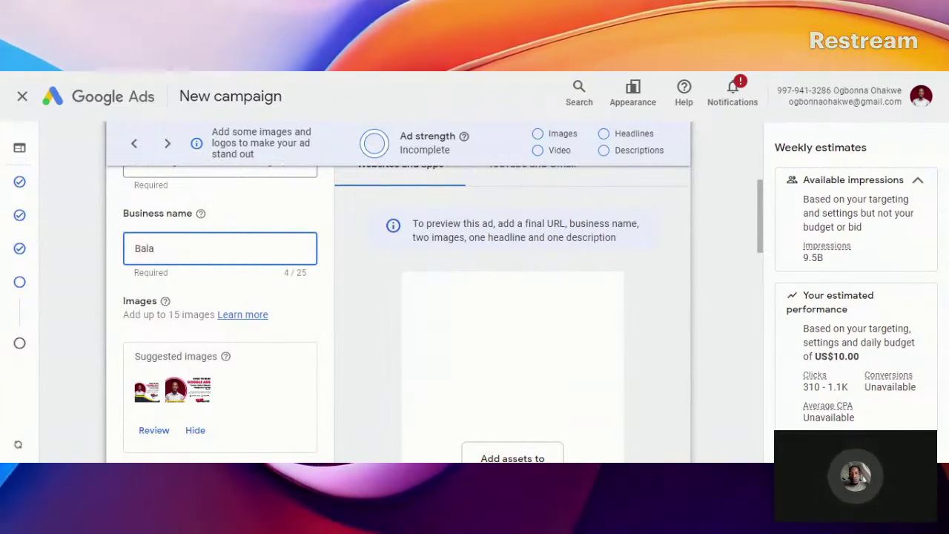
{"action": "type", "text": " Blue"}
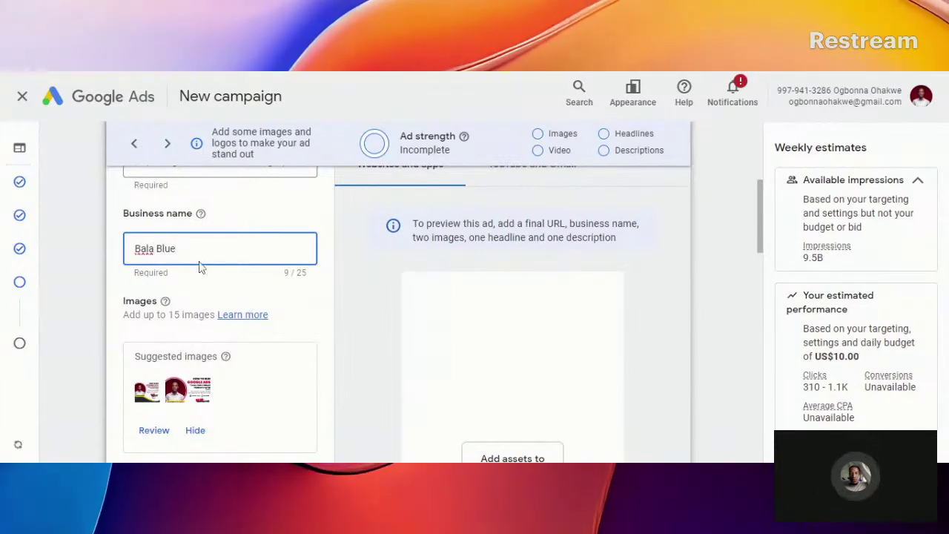
Hide the suggested images in the ad's Images section, show them once more, and leave them hidden
{"action": "mouse_move", "coordinate": [764, 200]}
{"action": "left_mouse_down"}
{"action": "mouse_move", "coordinate": [766, 241]}
{"action": "mouse_move", "coordinate": [764, 218]}
{"action": "left_mouse_up"}
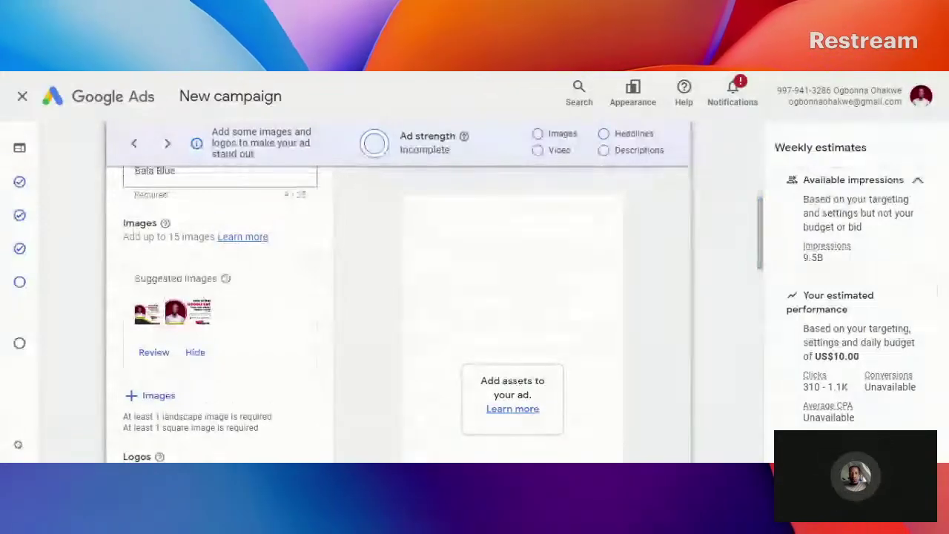
{"action": "left_click", "coordinate": [194, 353]}
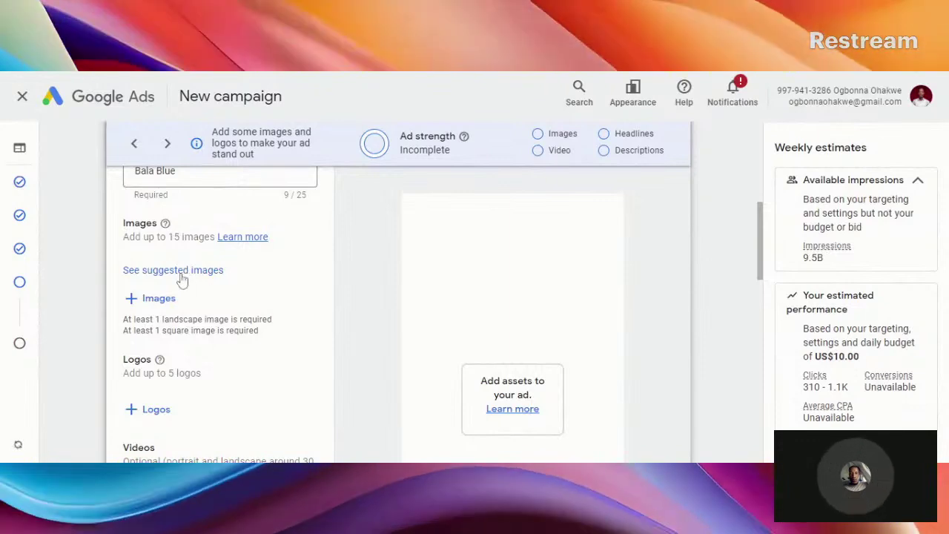
{"action": "left_click", "coordinate": [180, 274]}
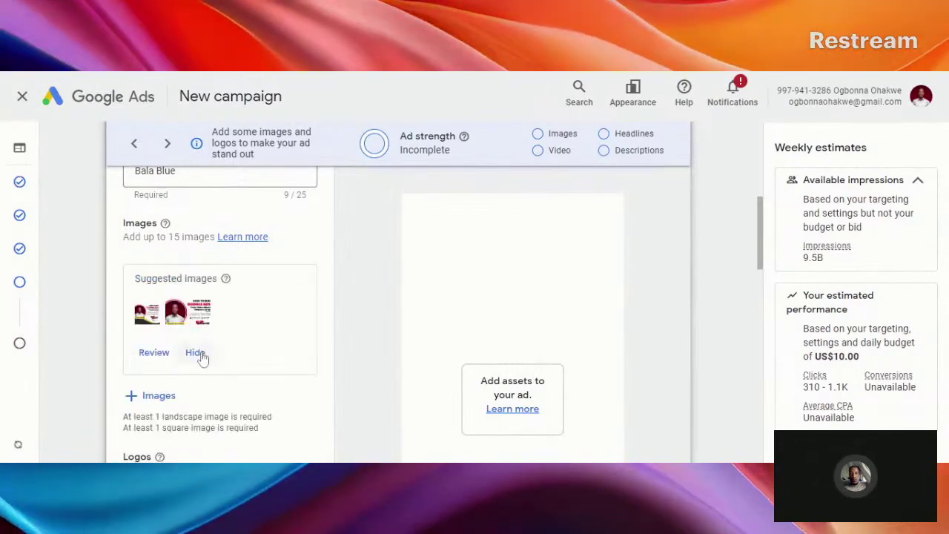
{"action": "left_click", "coordinate": [197, 353]}
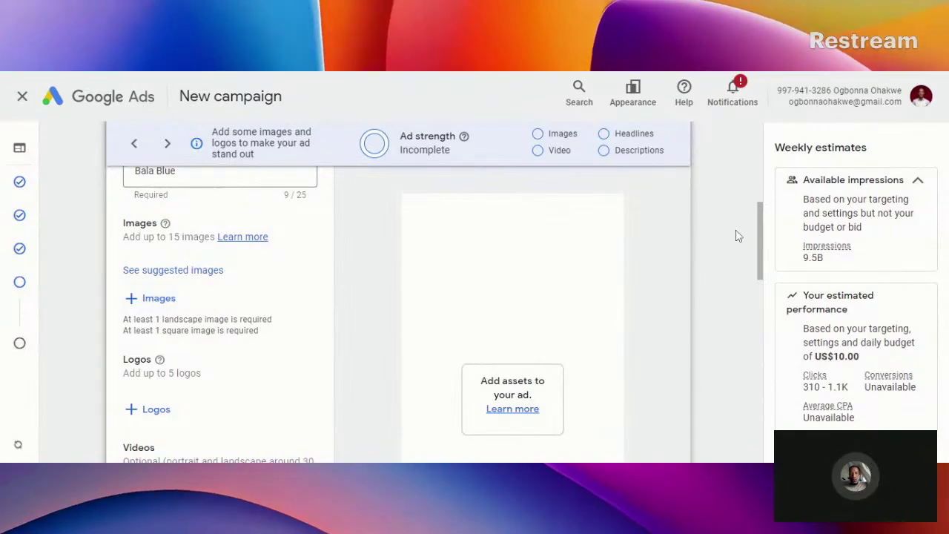
Open the image selection for the responsive display ad and browse the suggested, recent and free stock images
{"action": "left_click_drag", "start_coordinate": [761, 245], "coordinate": [767, 218]}
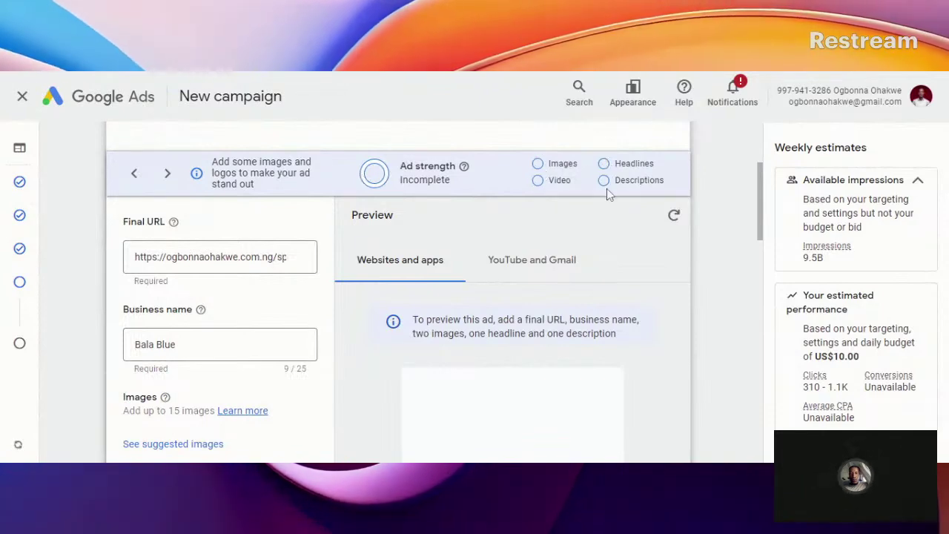
{"action": "left_click_drag", "start_coordinate": [766, 206], "coordinate": [751, 257]}
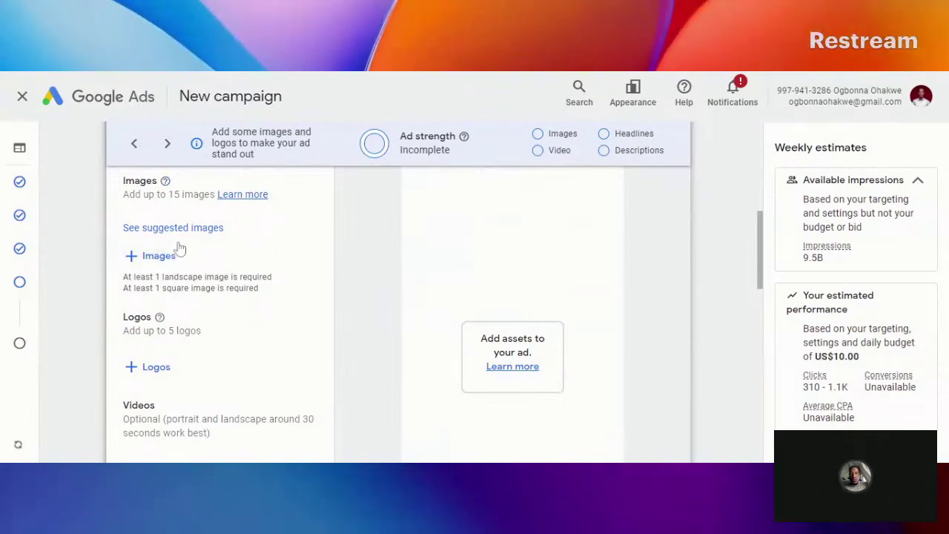
{"action": "left_click", "coordinate": [157, 256]}
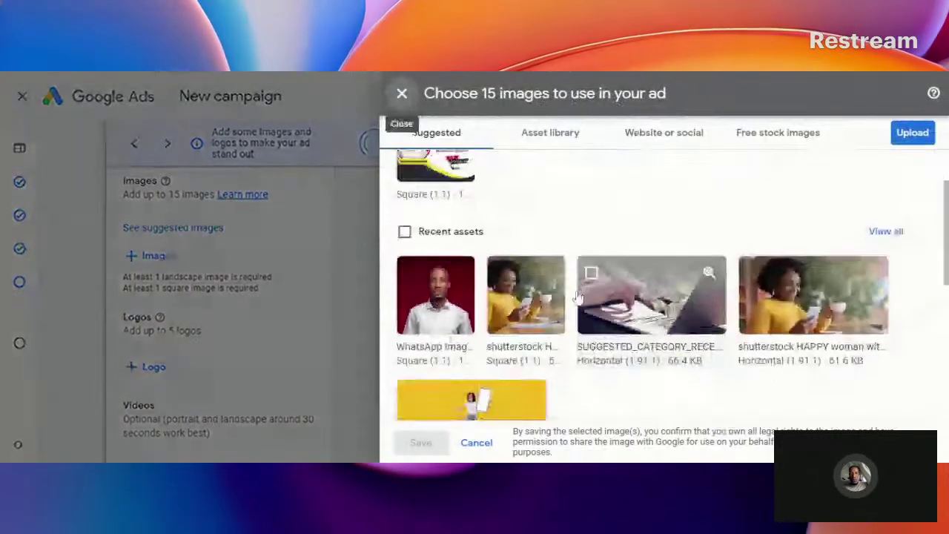
{"action": "scroll", "coordinate": [578, 293], "scroll_direction": "down", "scroll_amount": 2}
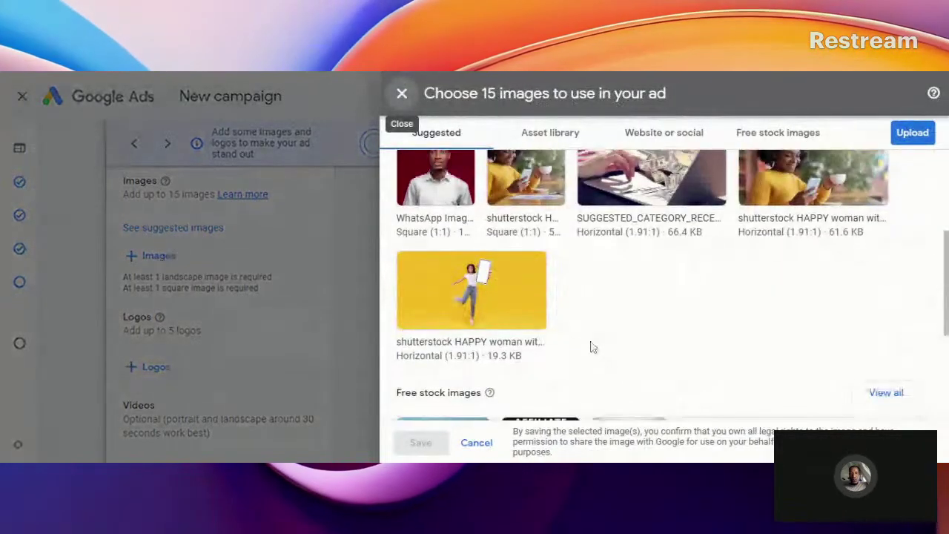
{"action": "scroll", "coordinate": [591, 348], "scroll_direction": "down", "scroll_amount": 3}
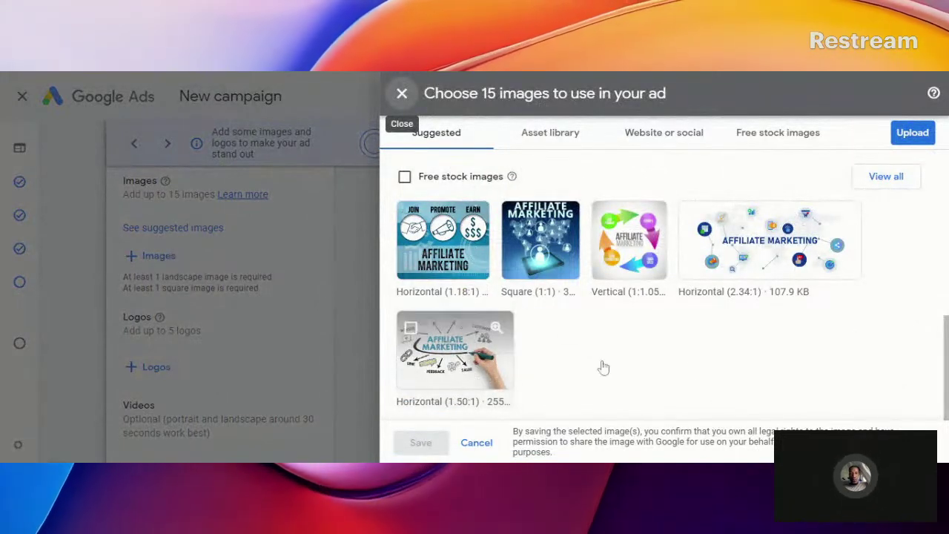
{"action": "scroll", "coordinate": [849, 306], "scroll_direction": "up", "scroll_amount": 1}
{"action": "scroll", "coordinate": [853, 302], "scroll_direction": "up", "scroll_amount": 4}
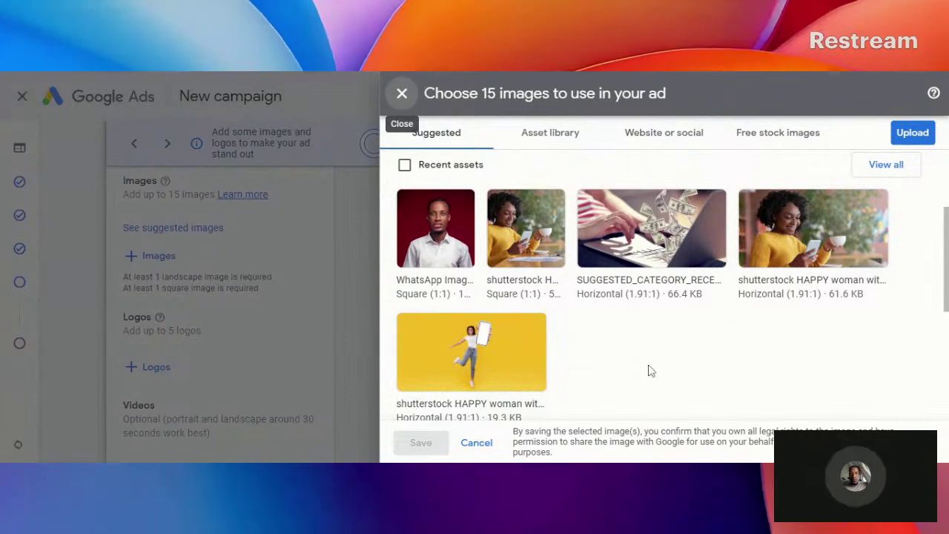
Select four recent assets: the woman on yellow, the laptop with money, and the square and horizontal images of the woman in the yellow sweater
{"action": "mouse_move", "coordinate": [496, 361]}
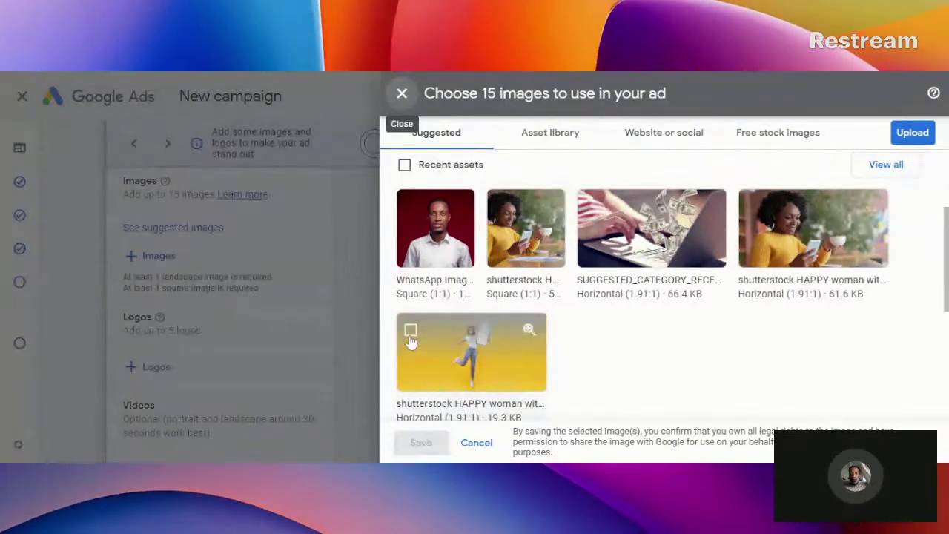
{"action": "left_click", "coordinate": [411, 335]}
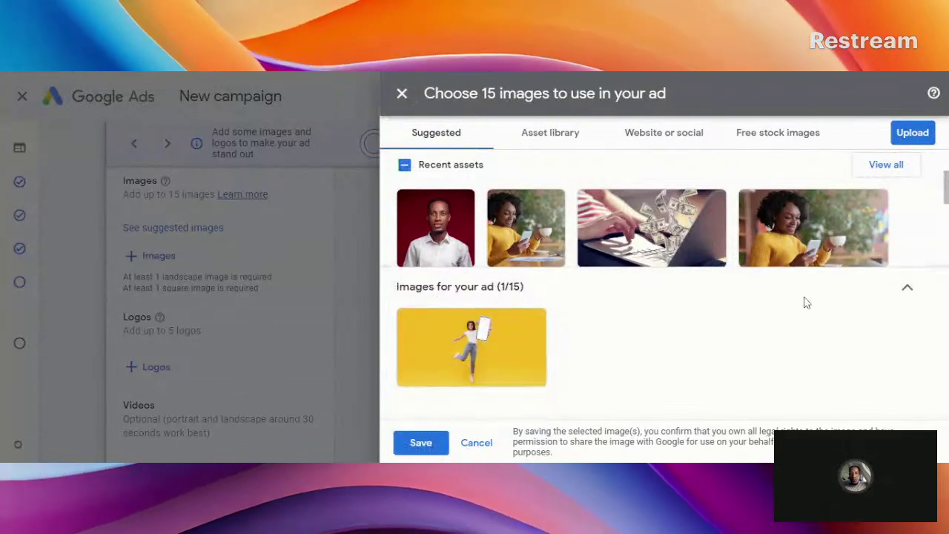
{"action": "mouse_move", "coordinate": [486, 371]}
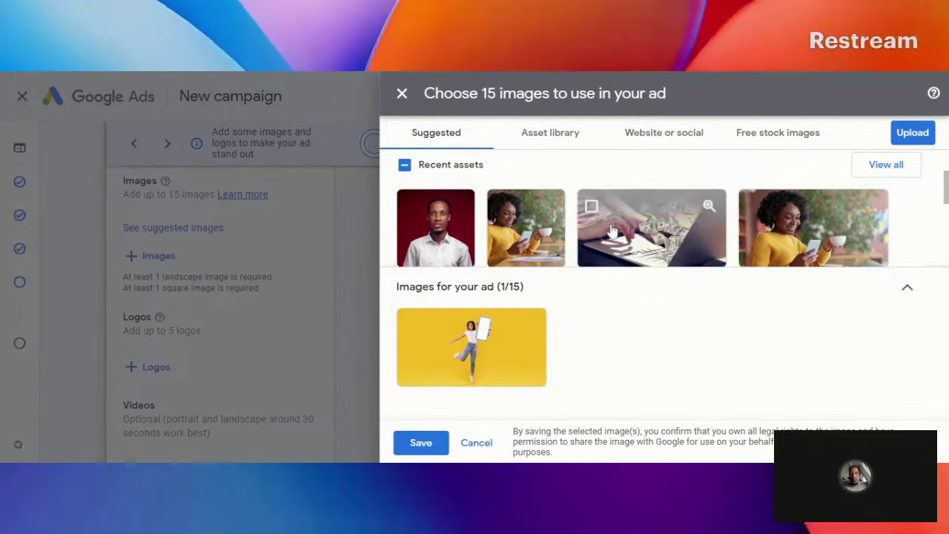
{"action": "left_click", "coordinate": [591, 209]}
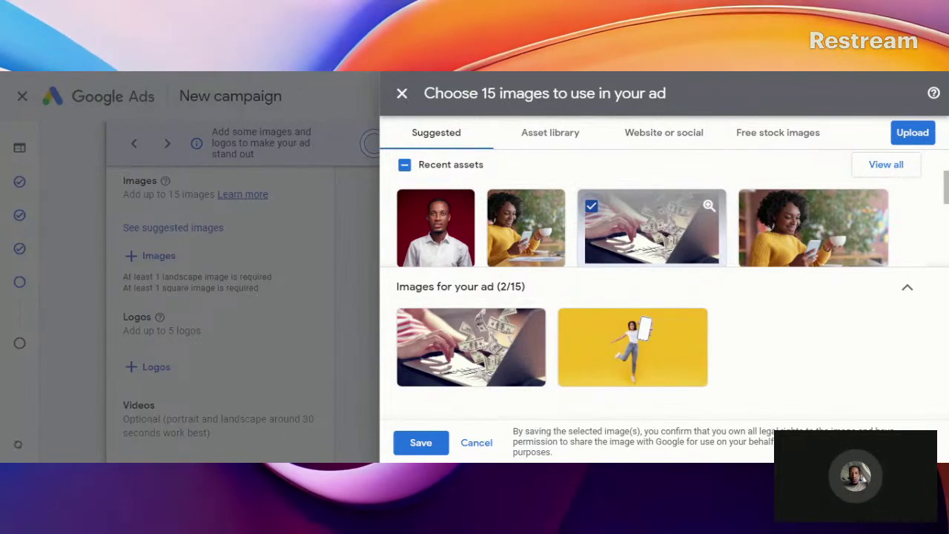
{"action": "left_click", "coordinate": [503, 209]}
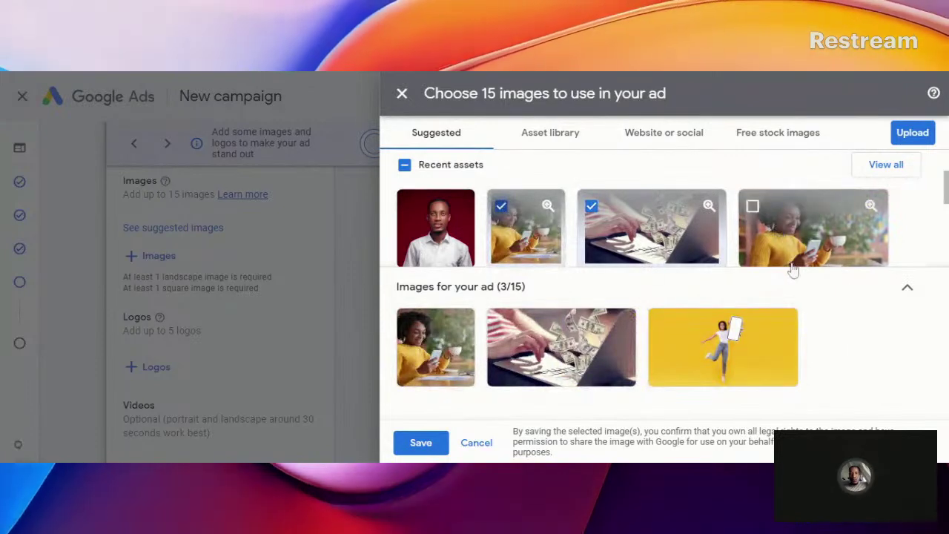
{"action": "mouse_move", "coordinate": [754, 231]}
{"action": "left_click", "coordinate": [753, 208]}
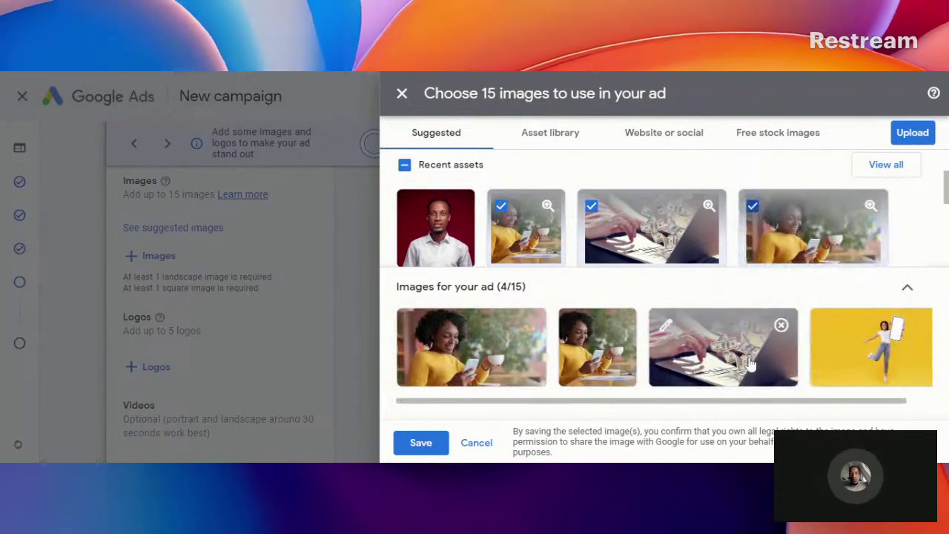
Switch to the asset library, expand the overview of images chosen for the ad, and collapse it again
{"action": "scroll", "coordinate": [661, 215], "scroll_direction": "down", "scroll_amount": 10}
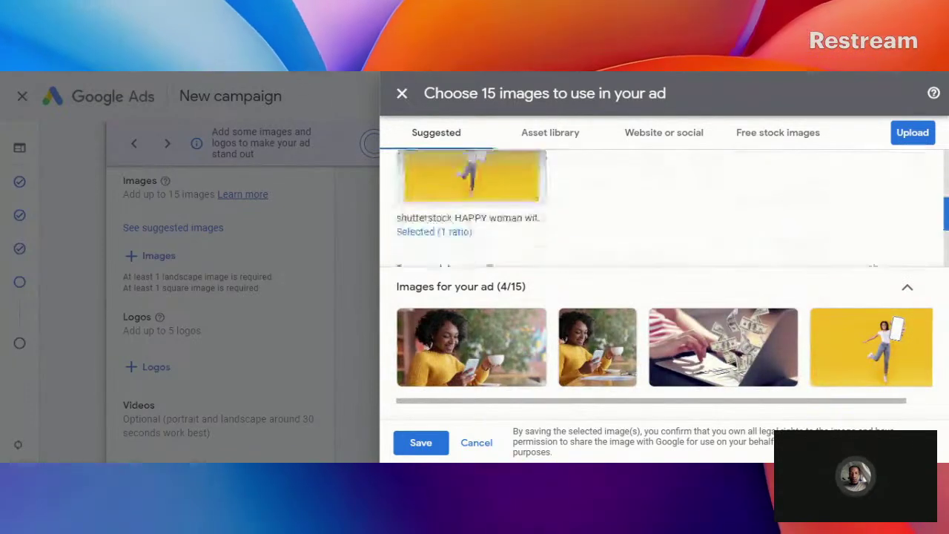
{"action": "scroll", "coordinate": [947, 169], "scroll_direction": "up", "scroll_amount": 10}
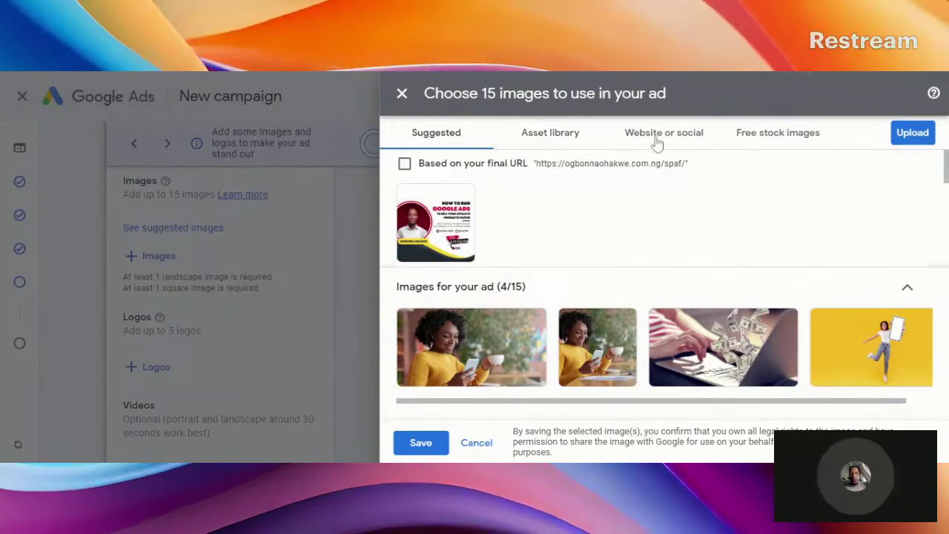
{"action": "left_click", "coordinate": [532, 137]}
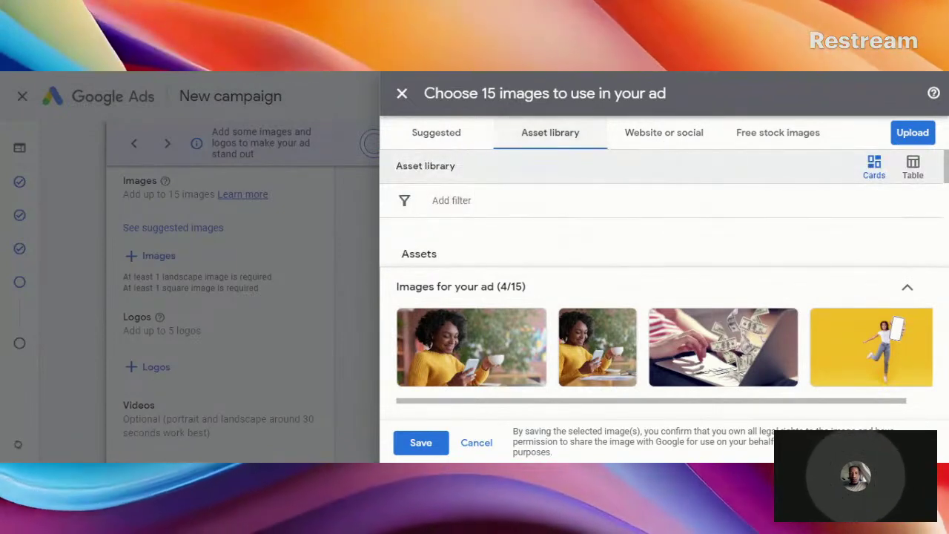
{"action": "scroll", "coordinate": [688, 221], "scroll_direction": "down", "scroll_amount": 1}
{"action": "scroll", "coordinate": [688, 221], "scroll_direction": "down", "scroll_amount": 2}
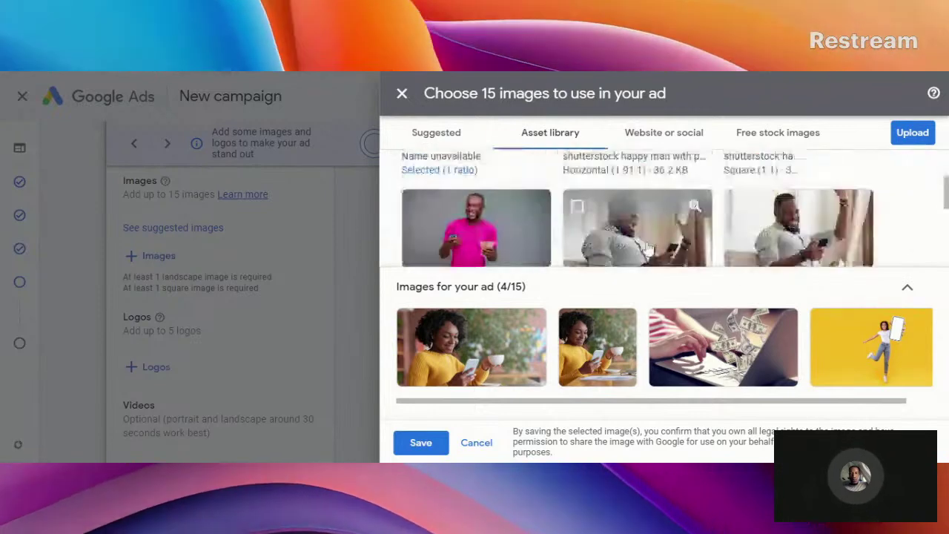
{"action": "scroll", "coordinate": [739, 264], "scroll_direction": "down", "scroll_amount": 1}
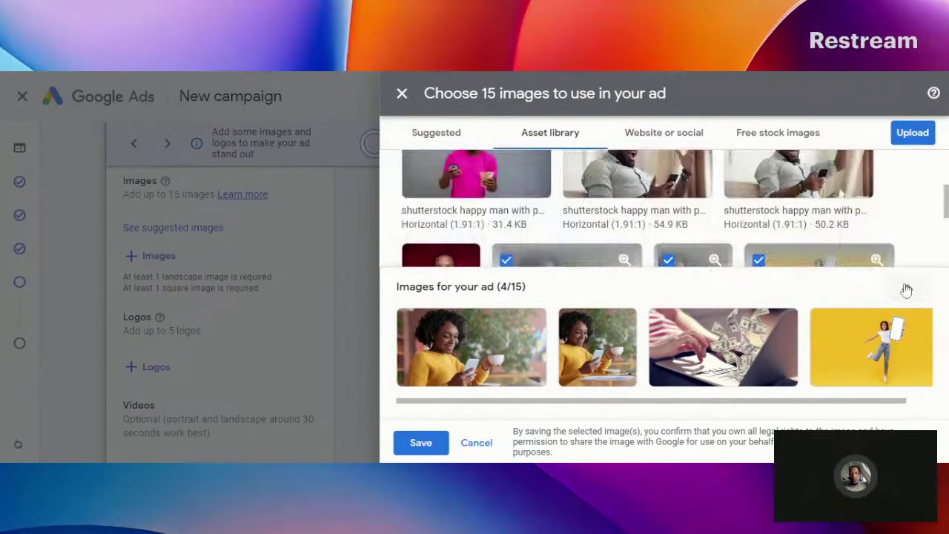
{"action": "left_click", "coordinate": [907, 287]}
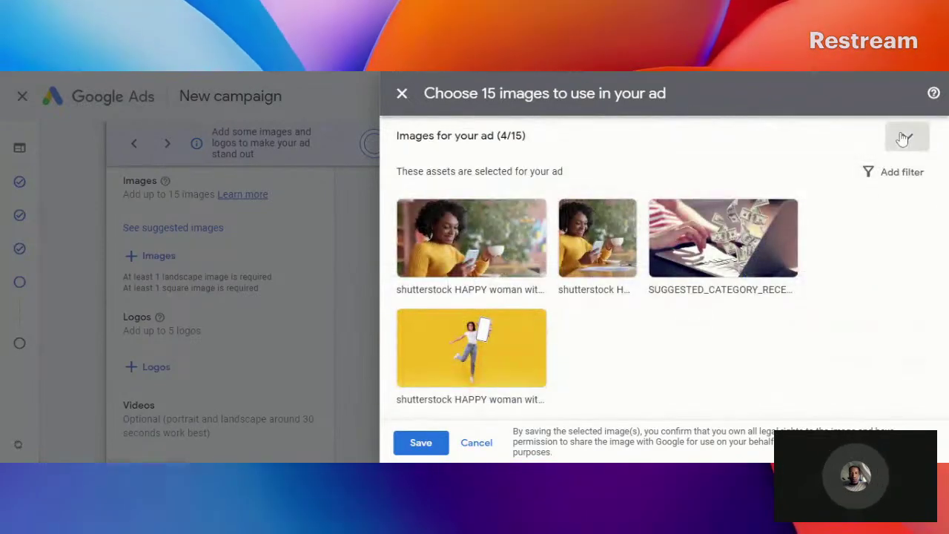
{"action": "left_click", "coordinate": [905, 139]}
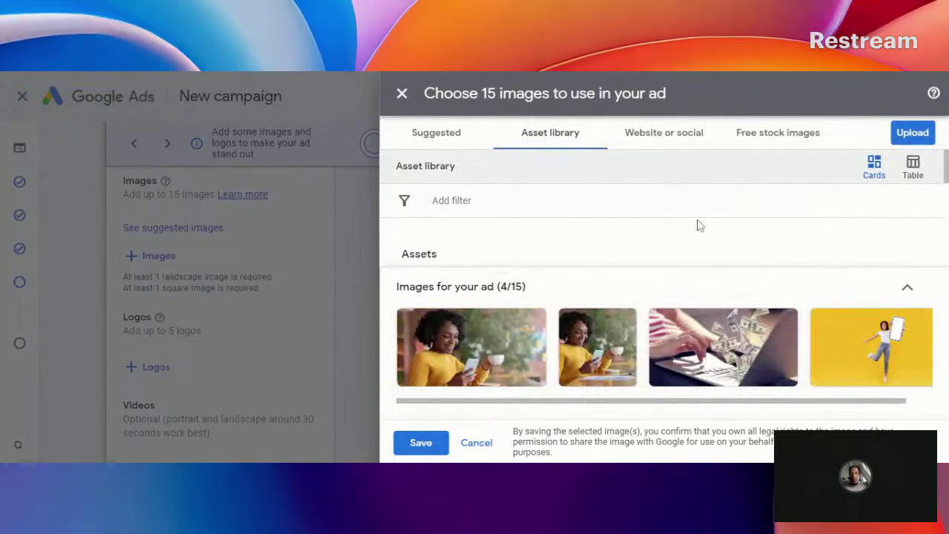
Add the horizontal and square images of the man in the pink shirt and two horizontal images of the man in the grey shirt
{"action": "scroll", "coordinate": [701, 224], "scroll_direction": "down", "scroll_amount": 3}
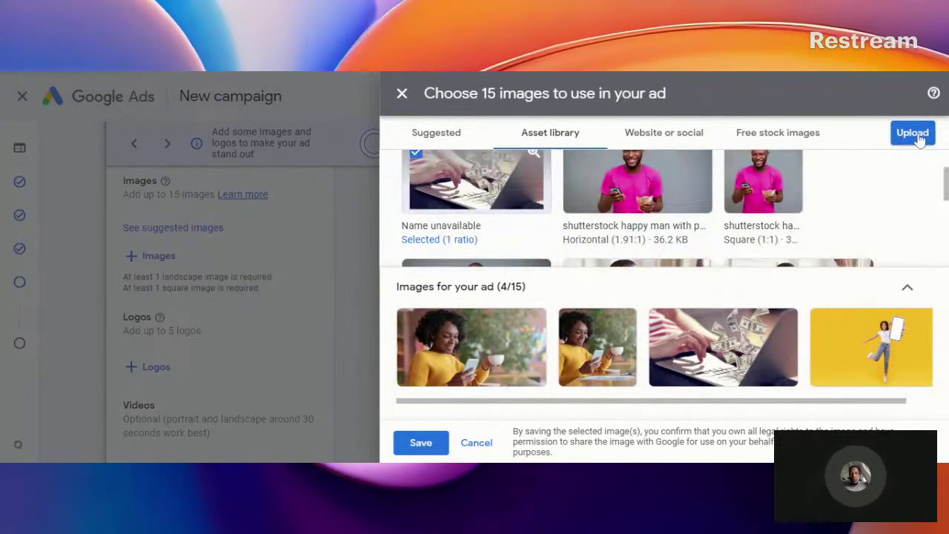
{"action": "scroll", "coordinate": [648, 208], "scroll_direction": "up", "scroll_amount": 1}
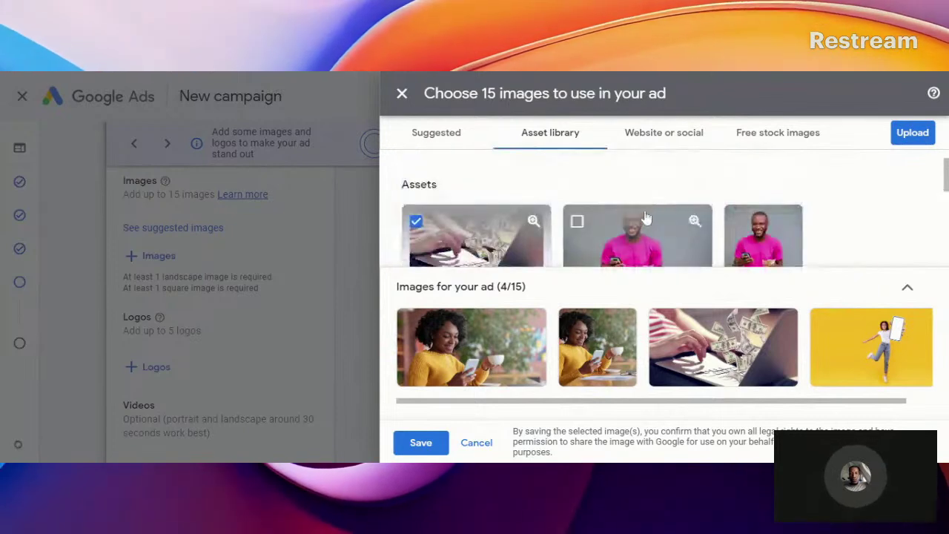
{"action": "left_click", "coordinate": [579, 224]}
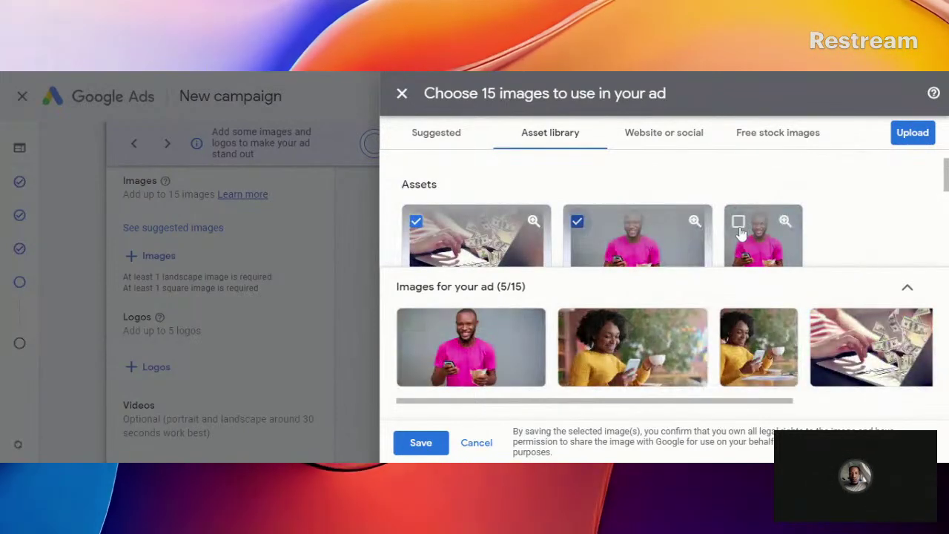
{"action": "left_click", "coordinate": [741, 229]}
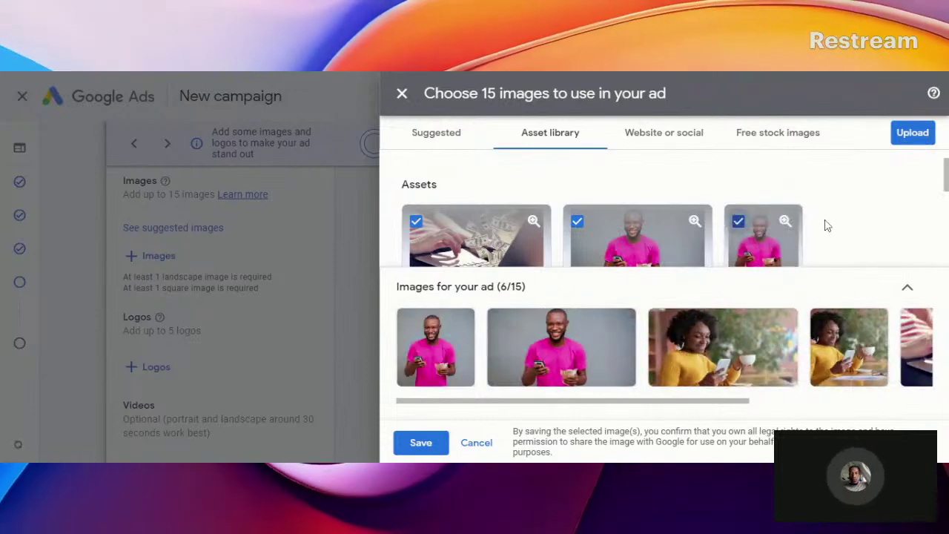
{"action": "scroll", "coordinate": [825, 226], "scroll_direction": "down", "scroll_amount": 1}
{"action": "scroll", "coordinate": [827, 227], "scroll_direction": "down", "scroll_amount": 1}
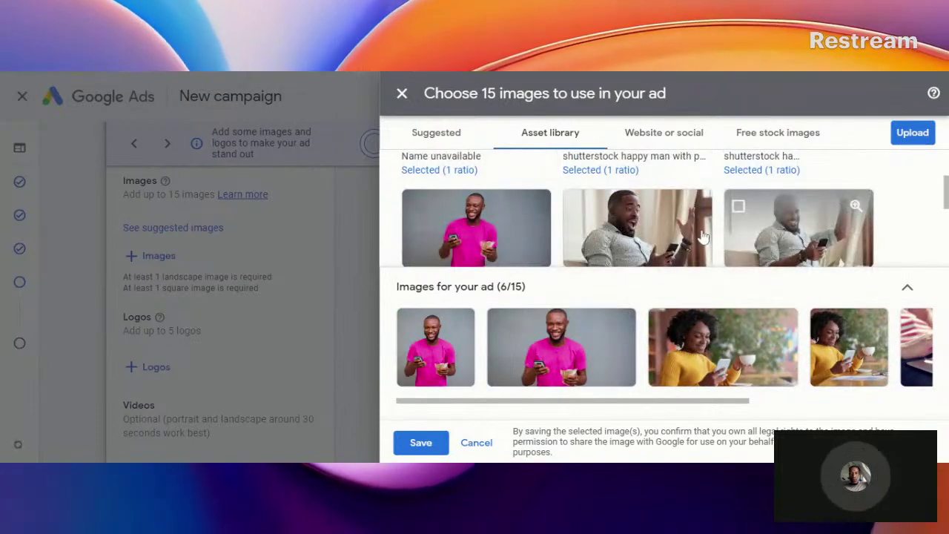
{"action": "left_click", "coordinate": [578, 208]}
{"action": "left_click", "coordinate": [739, 210]}
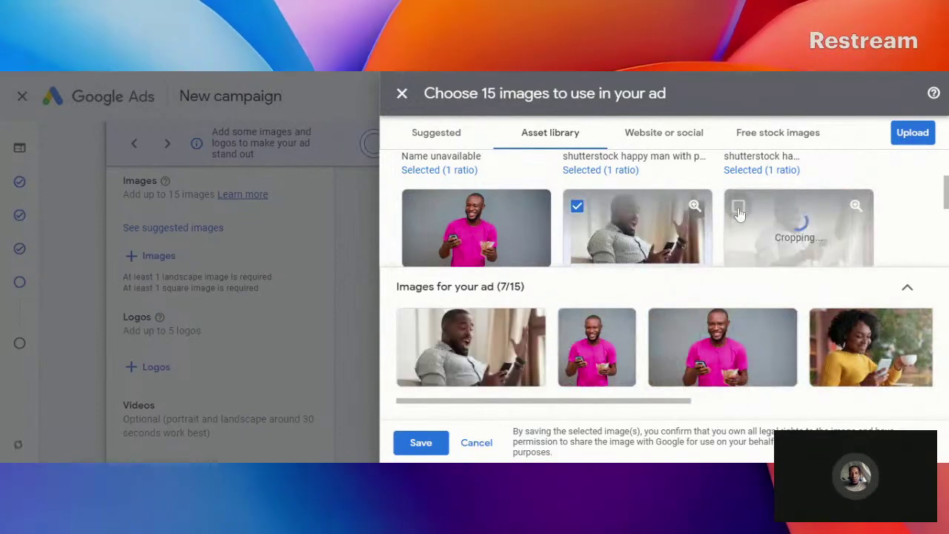
Look through the remaining images in the asset library for further ad candidates
{"action": "scroll", "coordinate": [561, 226], "scroll_direction": "down", "scroll_amount": 2}
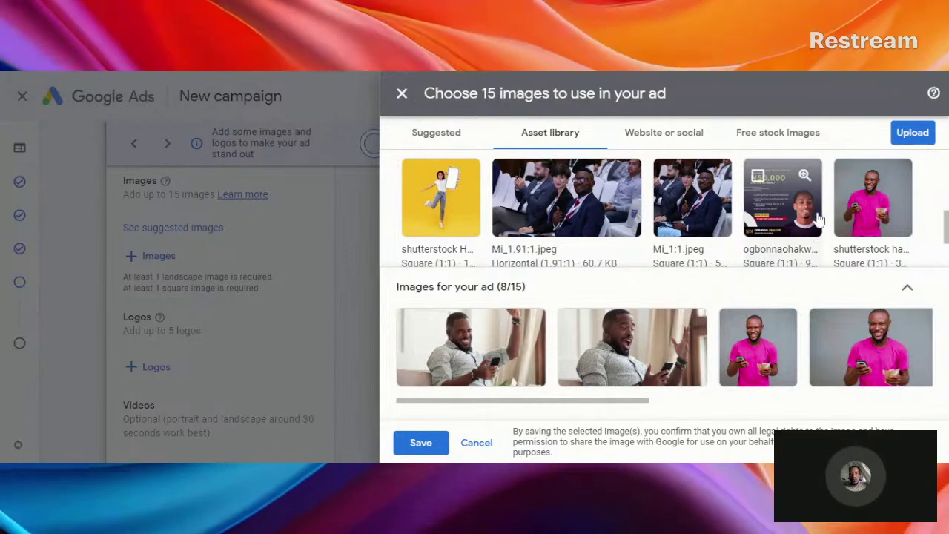
{"action": "scroll", "coordinate": [822, 223], "scroll_direction": "down", "scroll_amount": 1}
{"action": "scroll", "coordinate": [801, 222], "scroll_direction": "down", "scroll_amount": 1}
{"action": "scroll", "coordinate": [764, 219], "scroll_direction": "up", "scroll_amount": 1}
{"action": "scroll", "coordinate": [747, 226], "scroll_direction": "down", "scroll_amount": 2}
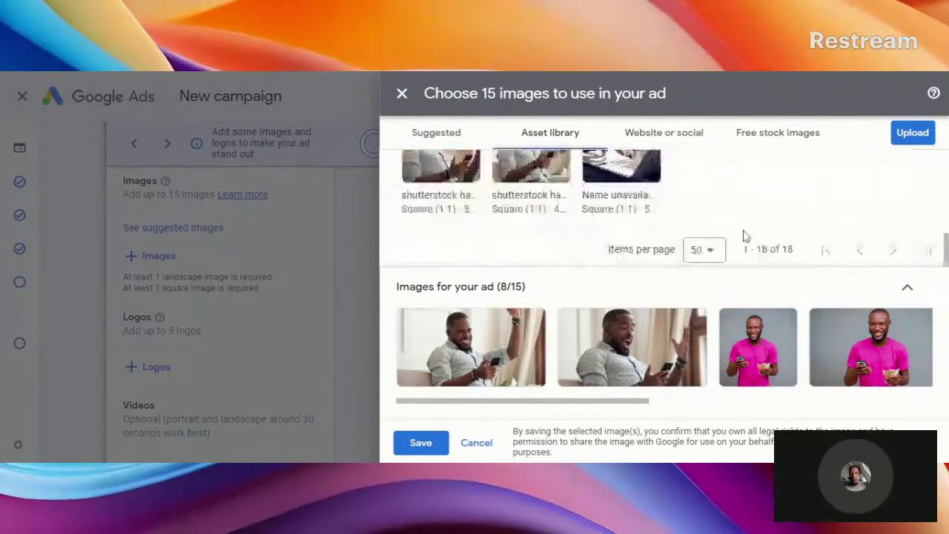
{"action": "scroll", "coordinate": [727, 228], "scroll_direction": "up", "scroll_amount": 1}
{"action": "scroll", "coordinate": [705, 223], "scroll_direction": "up", "scroll_amount": 1}
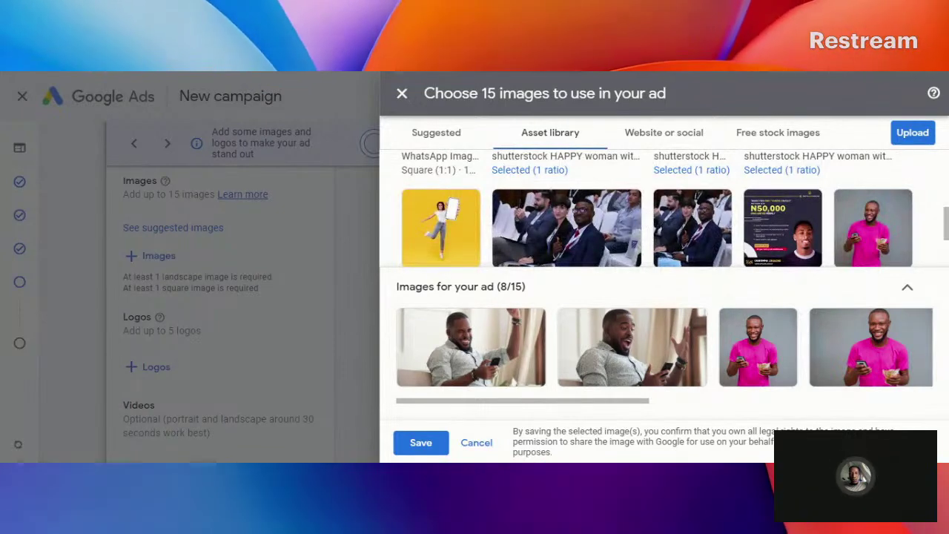
{"action": "scroll", "coordinate": [646, 214], "scroll_direction": "up", "scroll_amount": 5}
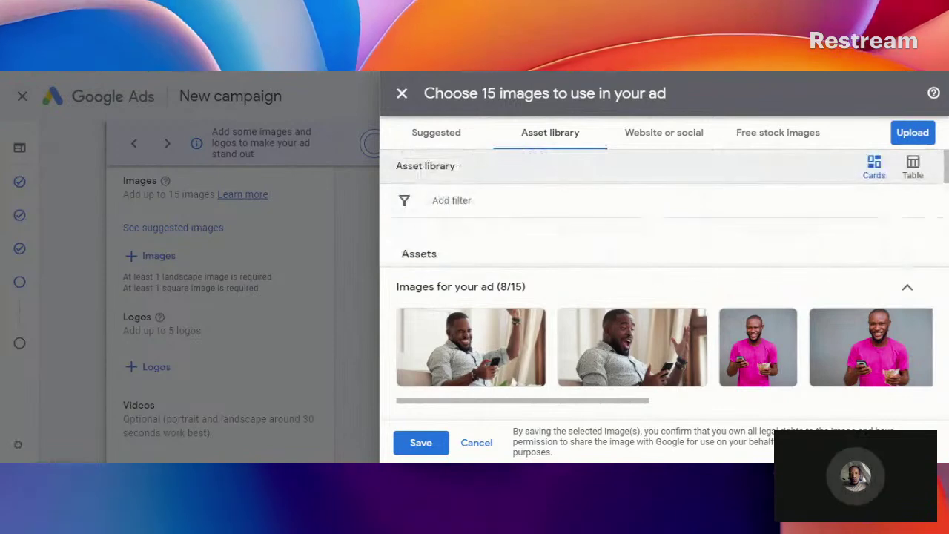
Search the free stock images for "smiling dark woman" in place of the prefilled website address
{"action": "left_click", "coordinate": [794, 130]}
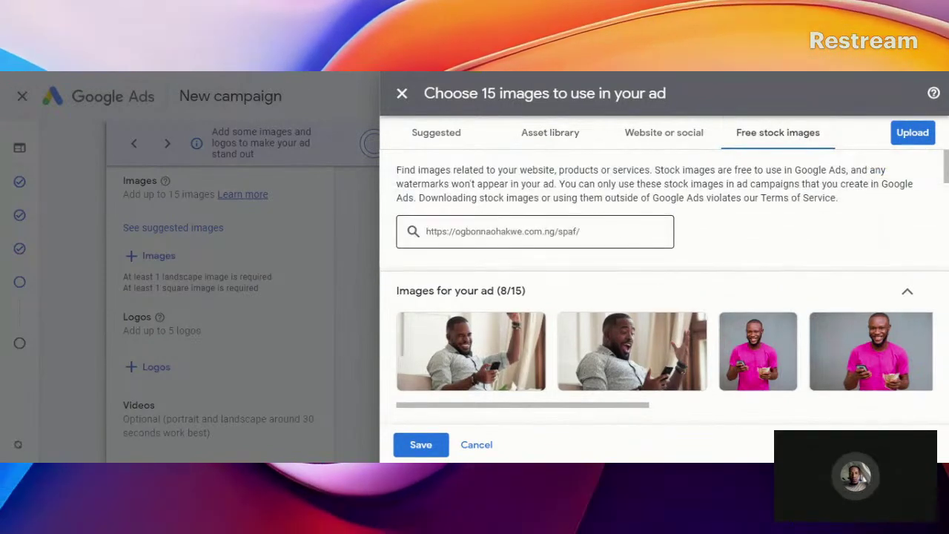
{"action": "left_click", "coordinate": [568, 244]}
{"action": "left_click_drag", "start_coordinate": [568, 244], "coordinate": [449, 245]}
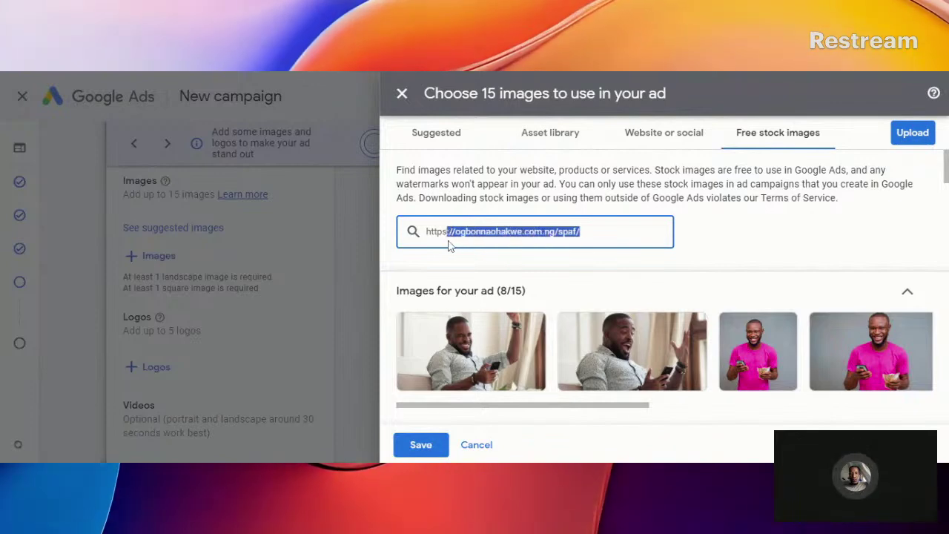
{"action": "key", "text": "BackSpace"}
{"action": "key", "text": "BackSpace"}
{"action": "key", "text": "BackSpace"}
{"action": "key", "text": "BackSpace"}
{"action": "key", "text": "BackSpace"}
{"action": "key", "text": "BackSpace"}
{"action": "key", "text": "BackSpace"}
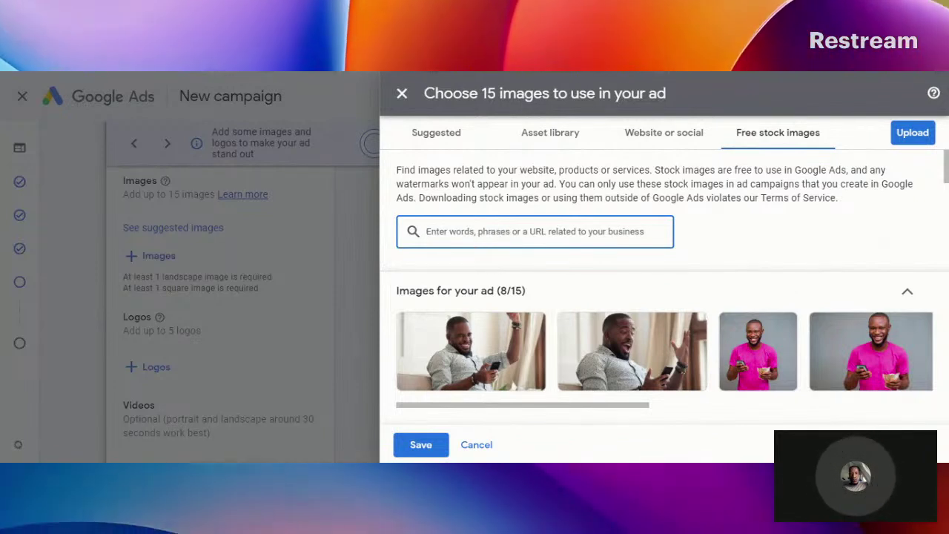
{"action": "type", "text": "smilling"}
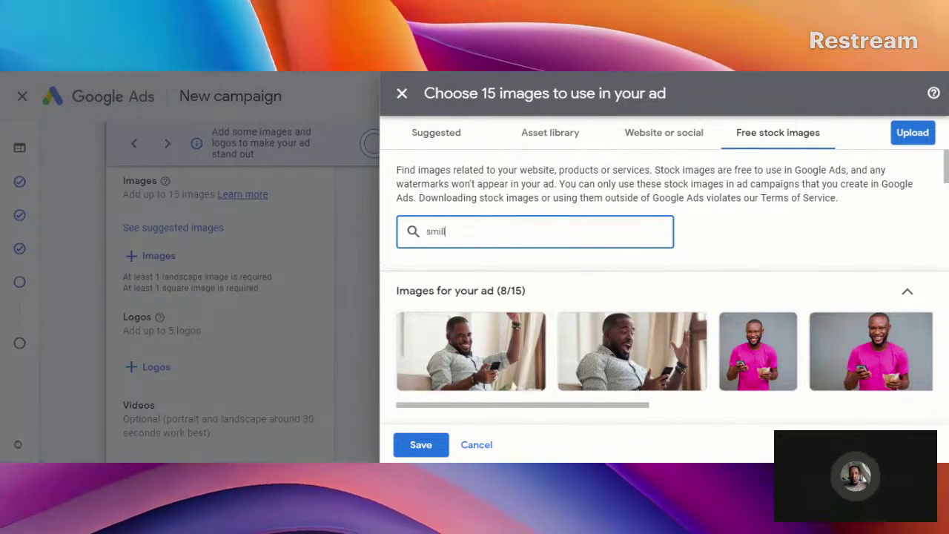
{"action": "key", "text": "BackSpace"}
{"action": "key", "text": "BackSpace"}
{"action": "key", "text": "BackSpace"}
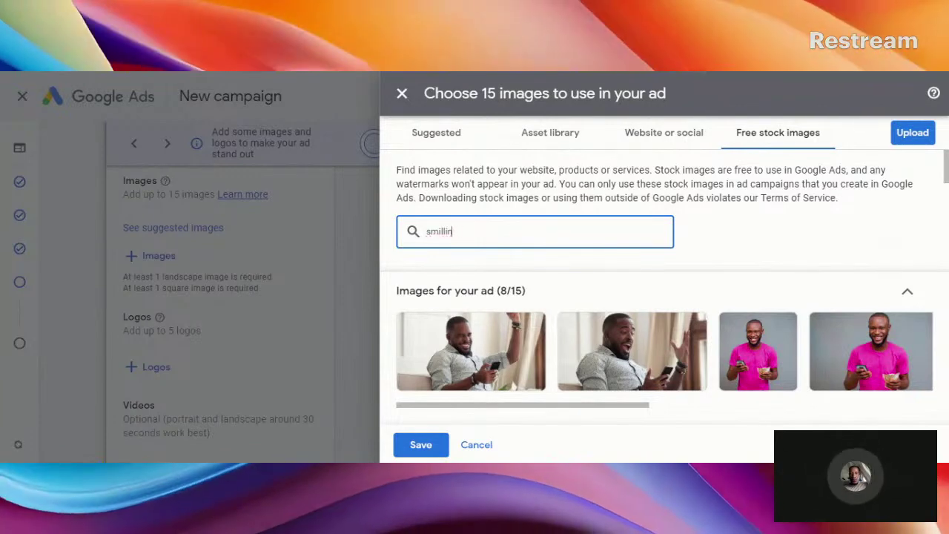
{"action": "key", "text": "BackSpace"}
{"action": "type", "text": "ing"}
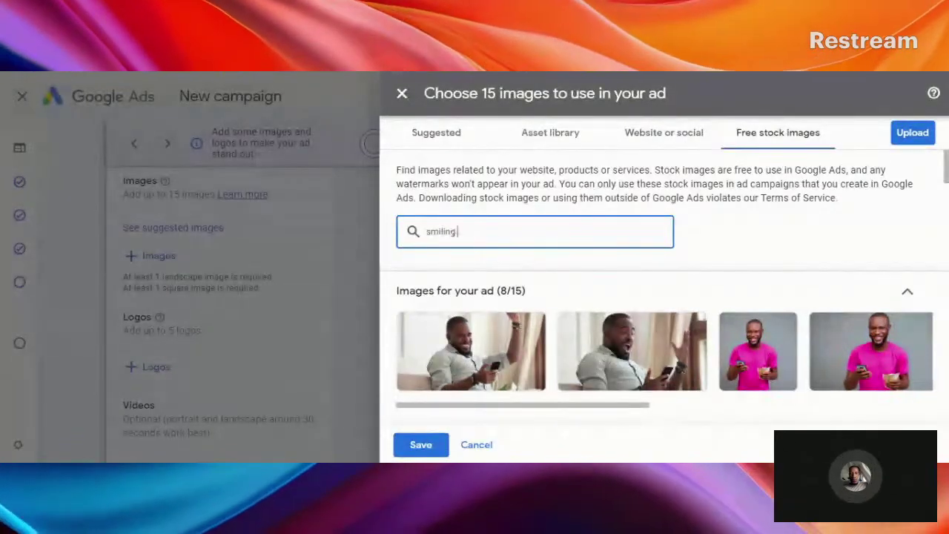
{"action": "type", "text": " dark woman"}
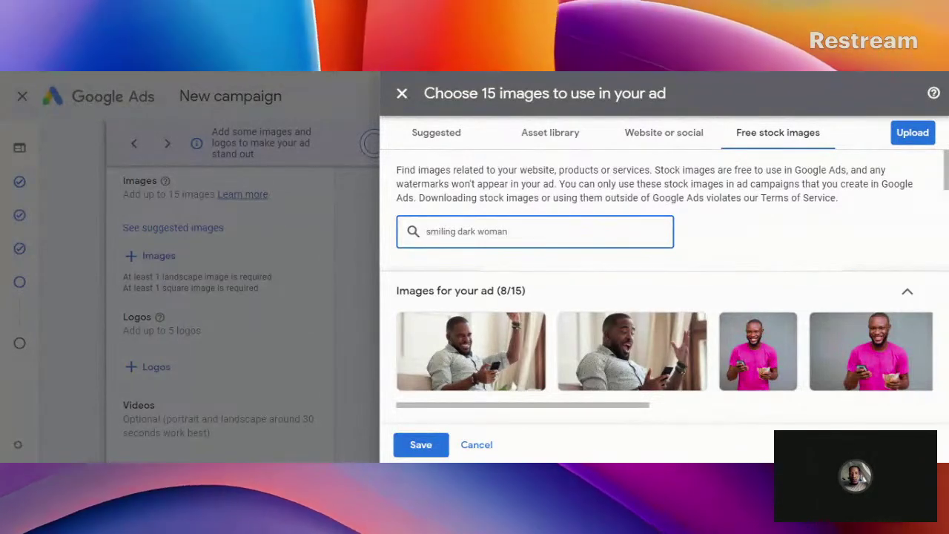
{"action": "key", "text": "Return"}
Select the stock close-up of the smiling curly-haired woman in the first result row and save the chosen images to the ad
{"action": "scroll", "coordinate": [944, 187], "scroll_direction": "down", "scroll_amount": 1}
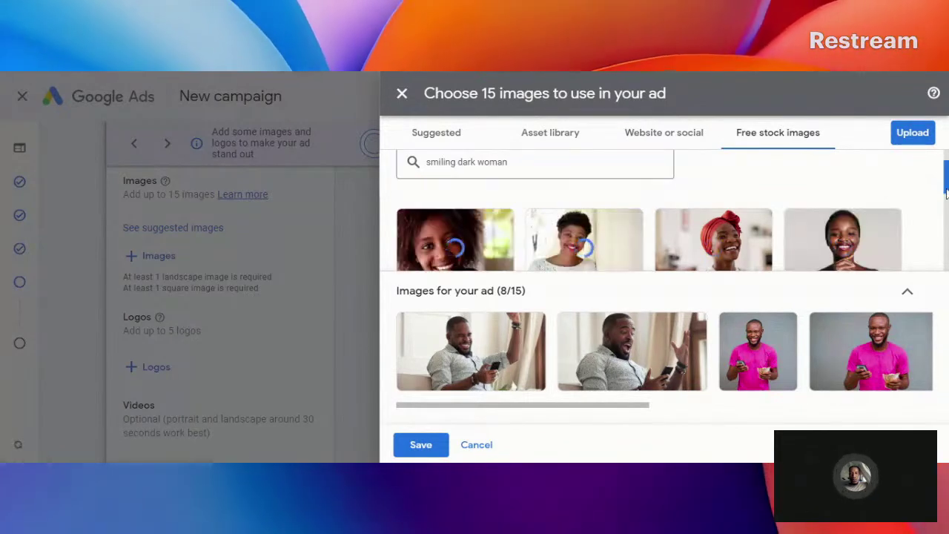
{"action": "scroll", "coordinate": [947, 191], "scroll_direction": "down", "scroll_amount": 1}
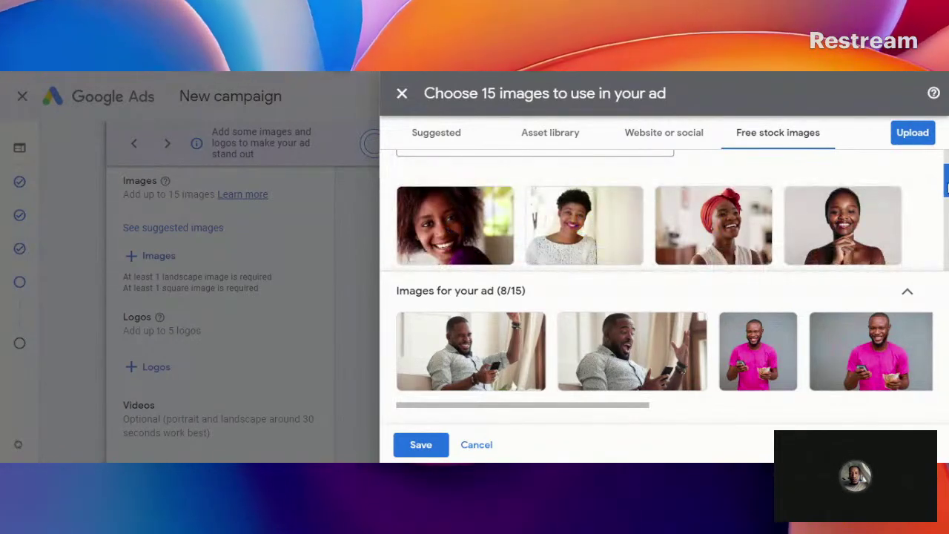
{"action": "mouse_move", "coordinate": [688, 247]}
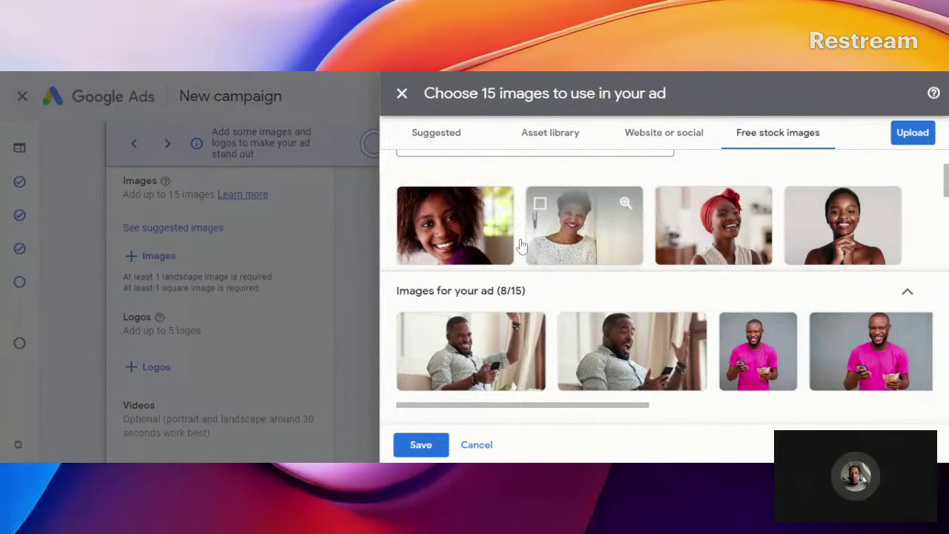
{"action": "left_click", "coordinate": [410, 208]}
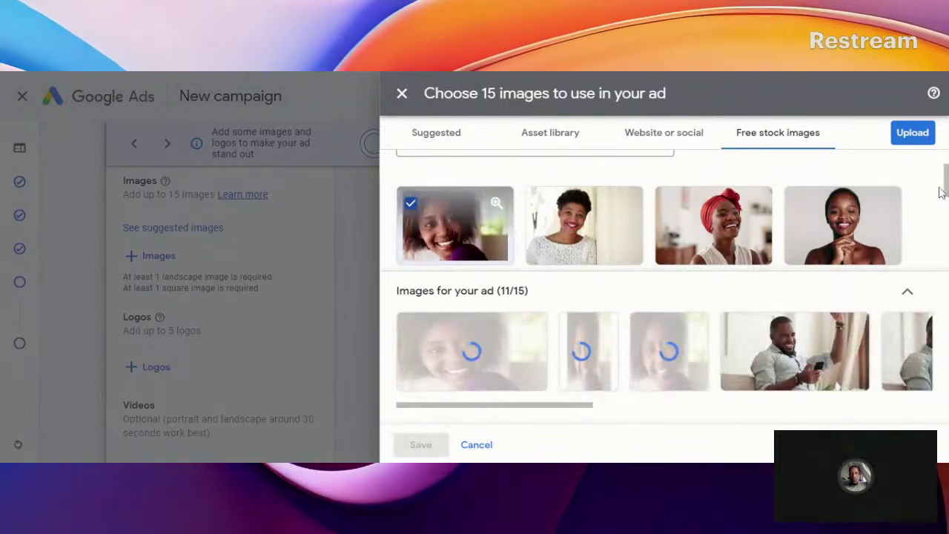
{"action": "left_click_drag", "start_coordinate": [947, 186], "coordinate": [946, 261]}
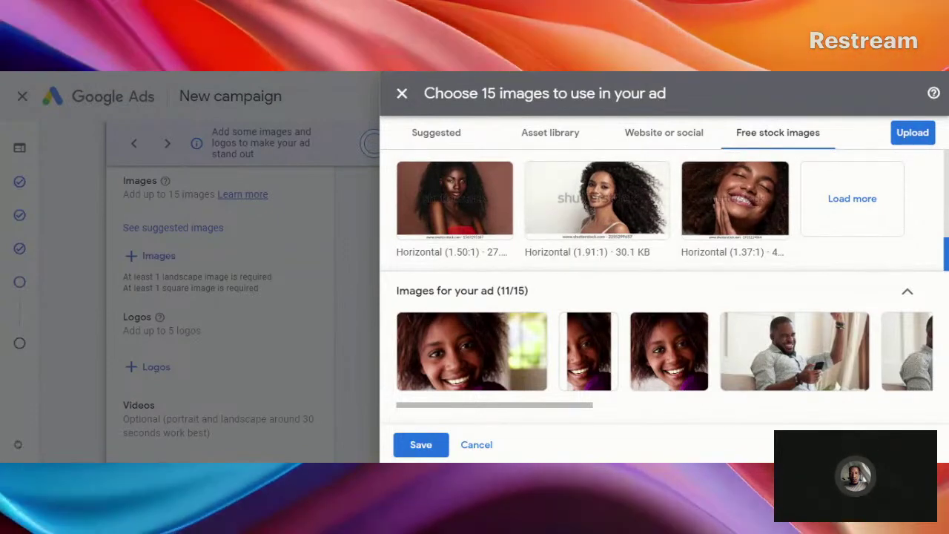
{"action": "left_click_drag", "start_coordinate": [947, 230], "coordinate": [946, 186]}
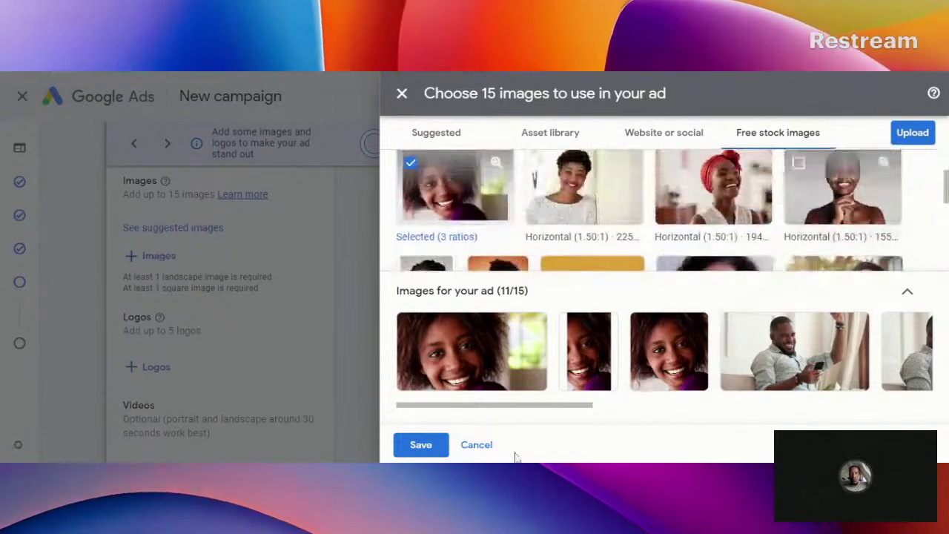
{"action": "left_click", "coordinate": [421, 445]}
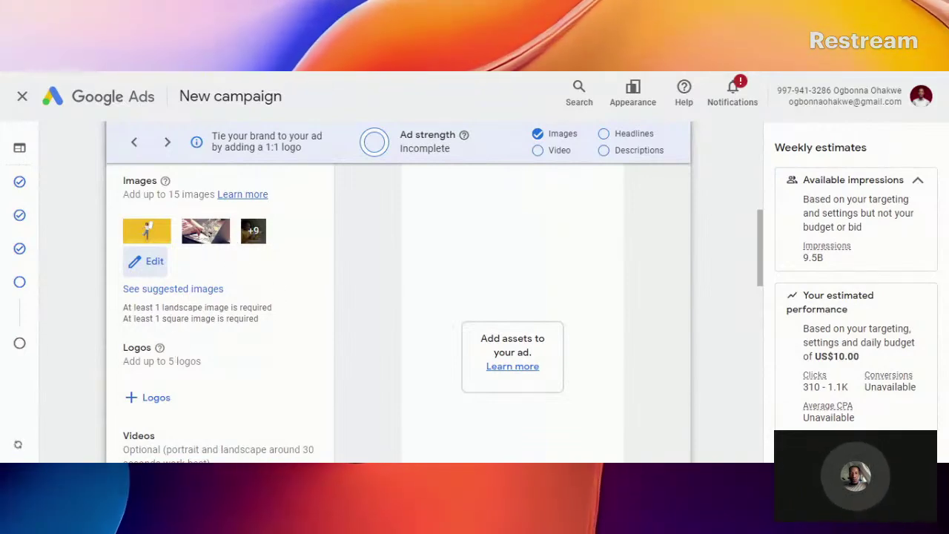
Add the dark N50,000 flyer and the portrait of the man on a red background as the ad's logos
{"action": "left_click", "coordinate": [163, 397]}
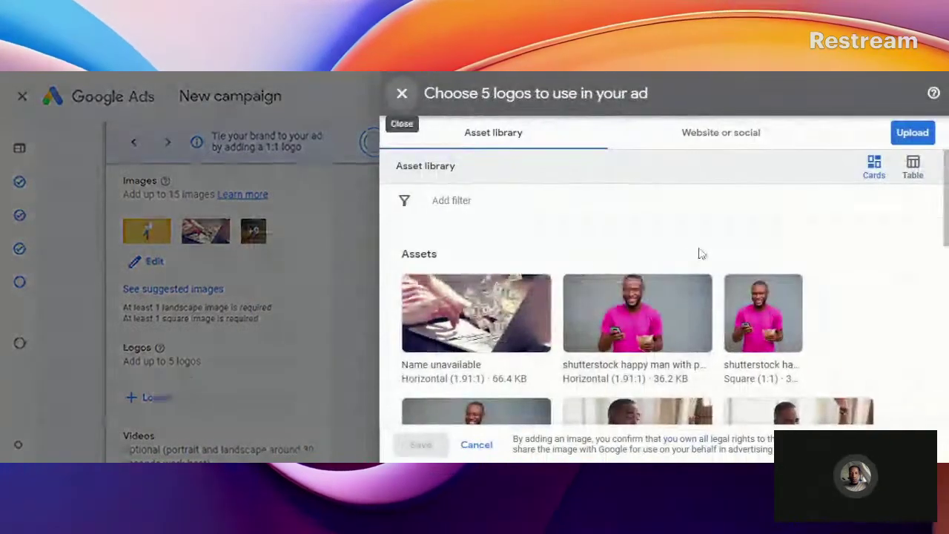
{"action": "scroll", "coordinate": [701, 254], "scroll_direction": "down", "scroll_amount": 5}
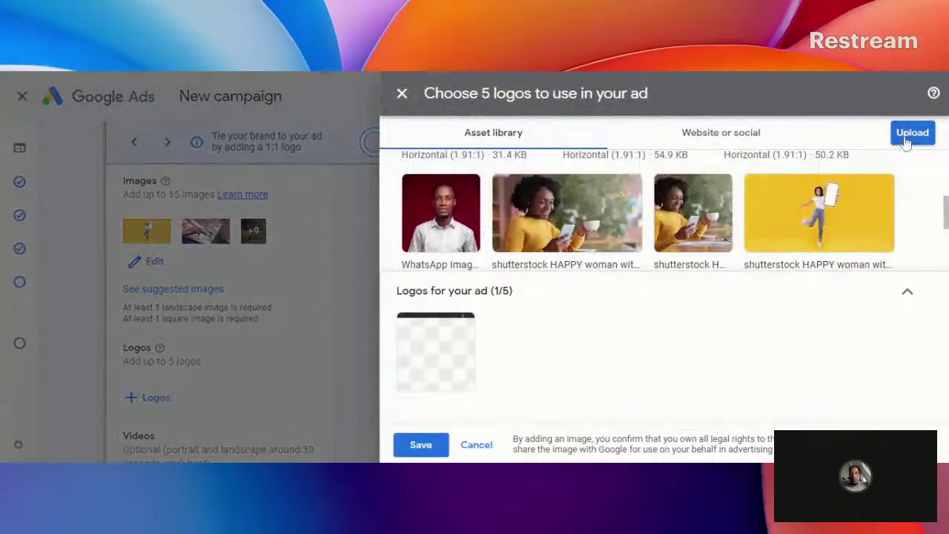
{"action": "left_click", "coordinate": [415, 193]}
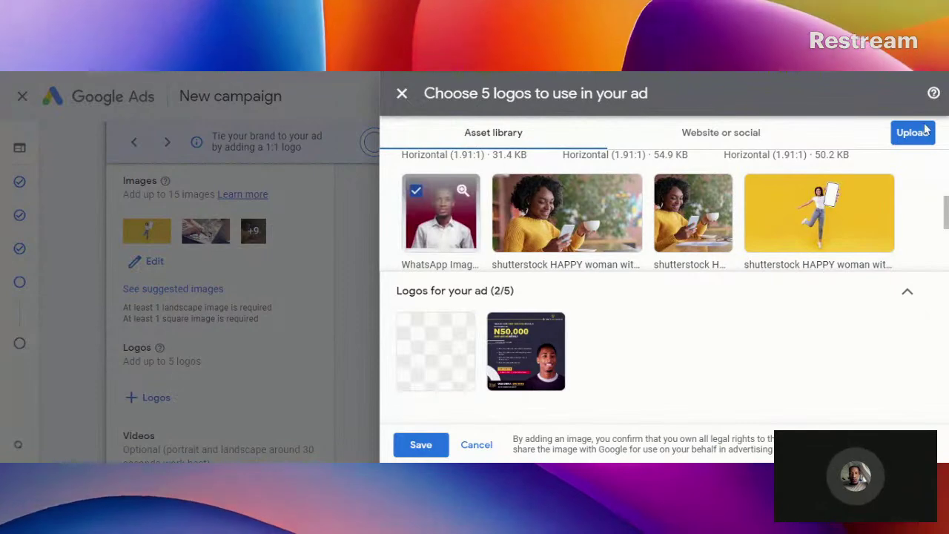
{"action": "left_click", "coordinate": [422, 445]}
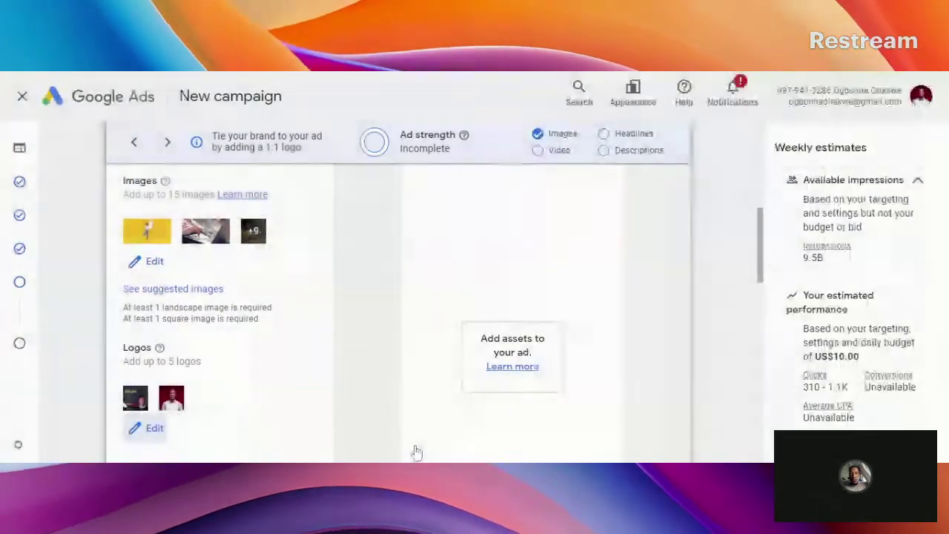
Look through the video asset library, search YouTube for "make mon", and close the video picker without choosing a video
{"action": "scroll", "coordinate": [254, 348], "scroll_direction": "down", "scroll_amount": 3}
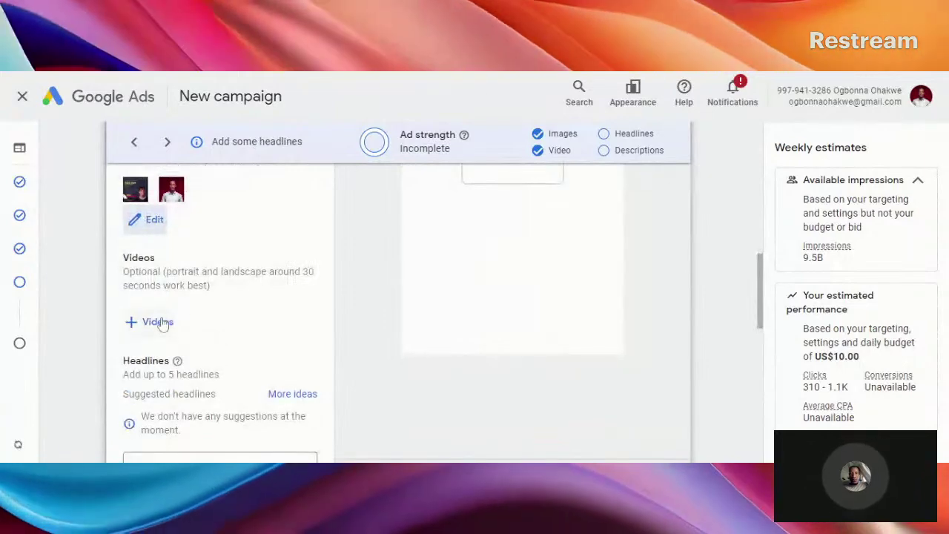
{"action": "left_click", "coordinate": [157, 322]}
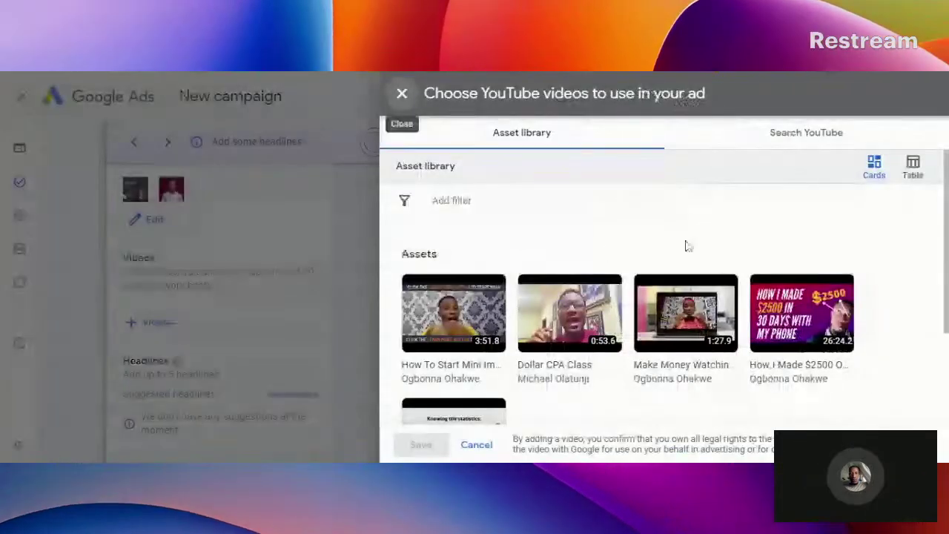
{"action": "scroll", "coordinate": [688, 247], "scroll_direction": "down", "scroll_amount": 3}
{"action": "scroll", "coordinate": [610, 335], "scroll_direction": "up", "scroll_amount": 3}
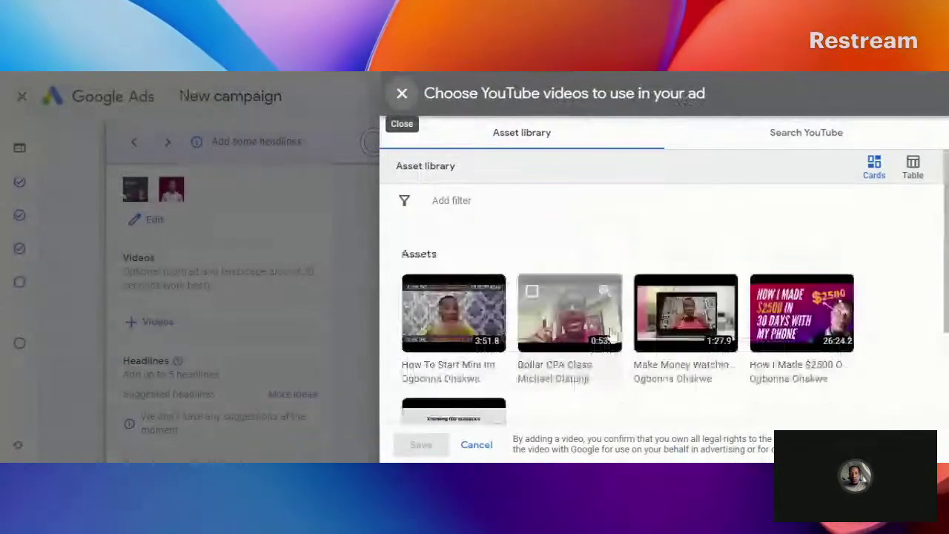
{"action": "left_click", "coordinate": [802, 135]}
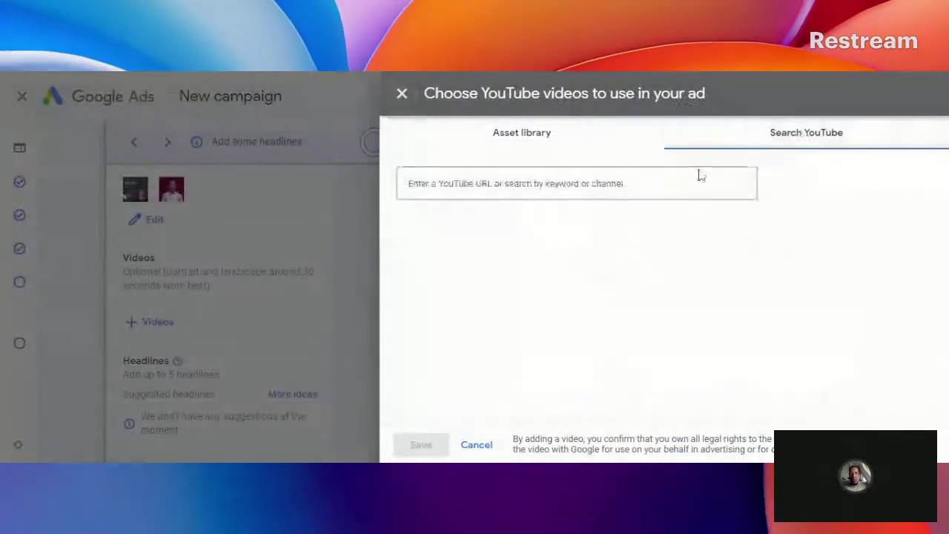
{"action": "left_click", "coordinate": [519, 185]}
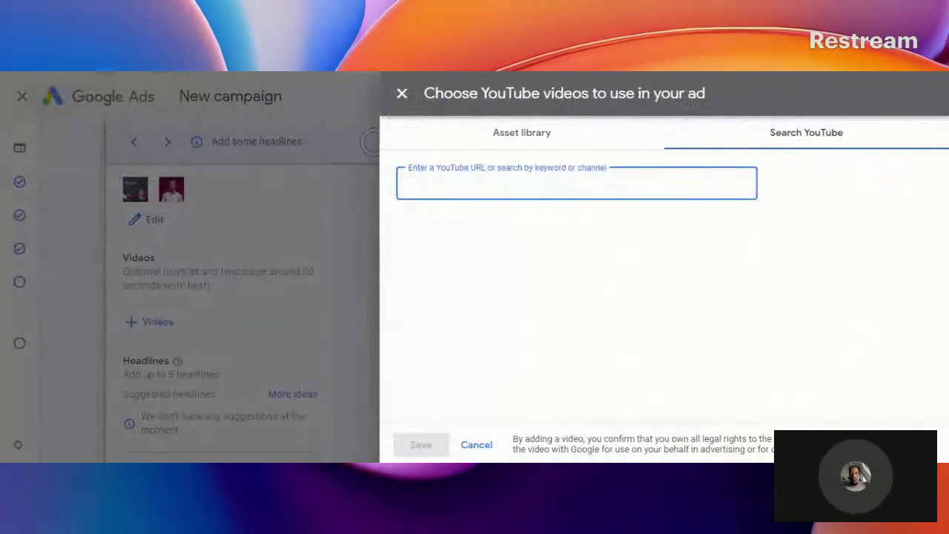
{"action": "type", "text": "make mon"}
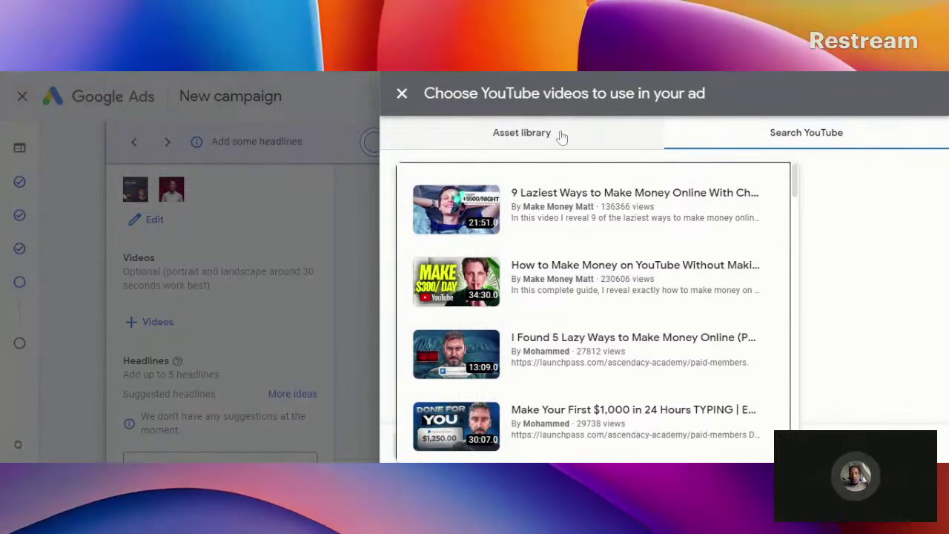
{"action": "left_click", "coordinate": [561, 136]}
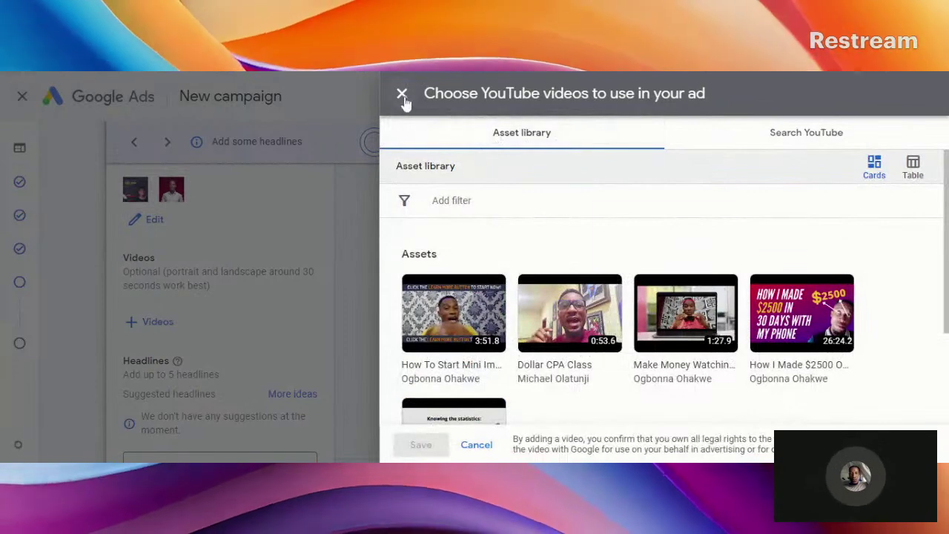
{"action": "left_click", "coordinate": [402, 95]}
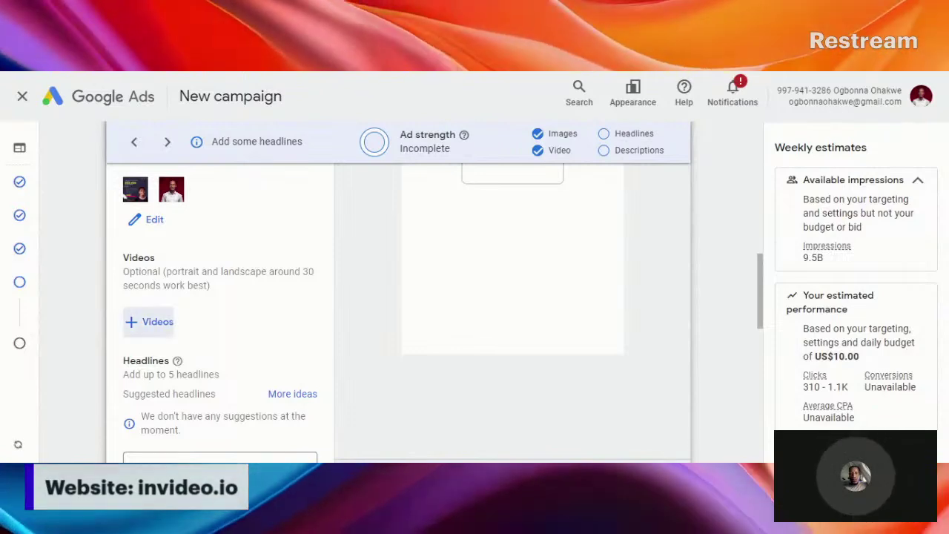
Enter "Turn your whatsapp to cash" as the ad's first headline
{"action": "scroll", "coordinate": [259, 349], "scroll_direction": "down", "scroll_amount": 1}
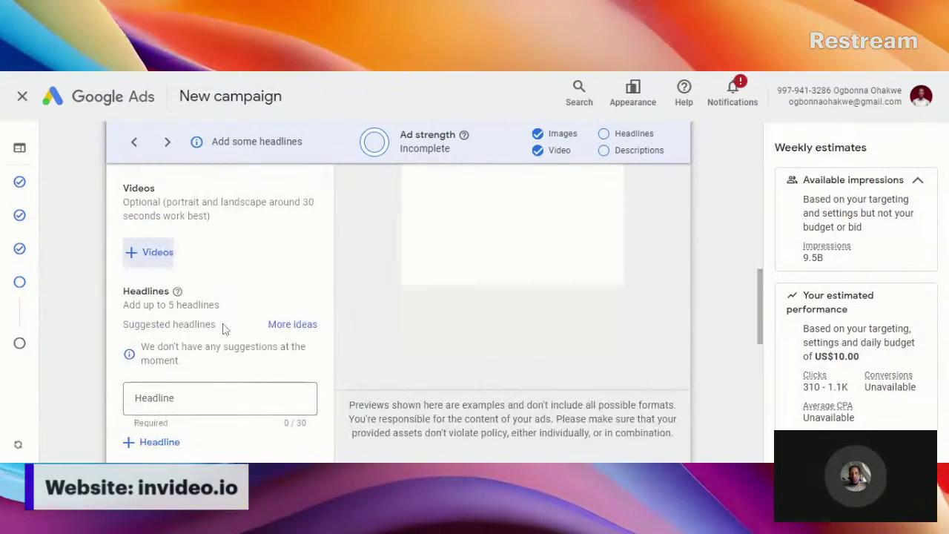
{"action": "scroll", "coordinate": [229, 300], "scroll_direction": "down", "scroll_amount": 1}
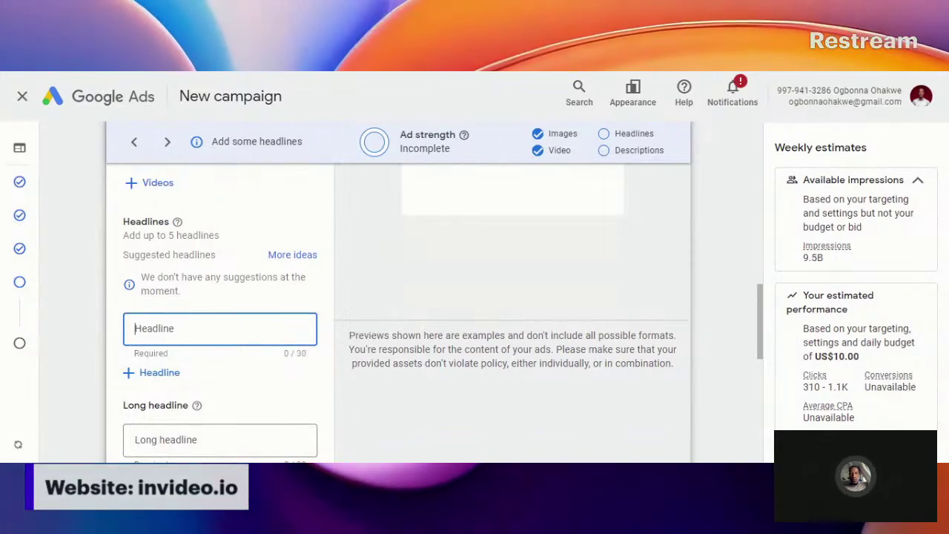
{"action": "type", "text": "Turn your"}
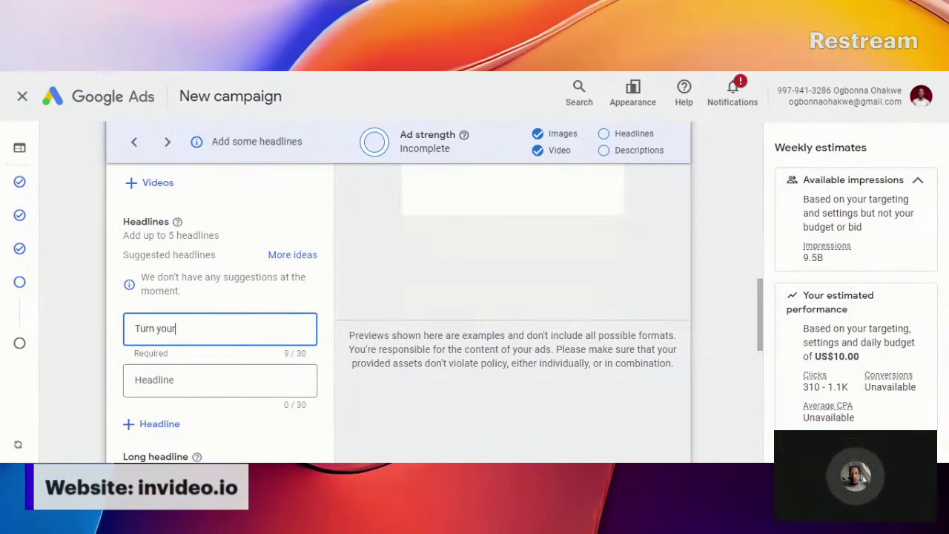
{"action": "type", "text": " what"}
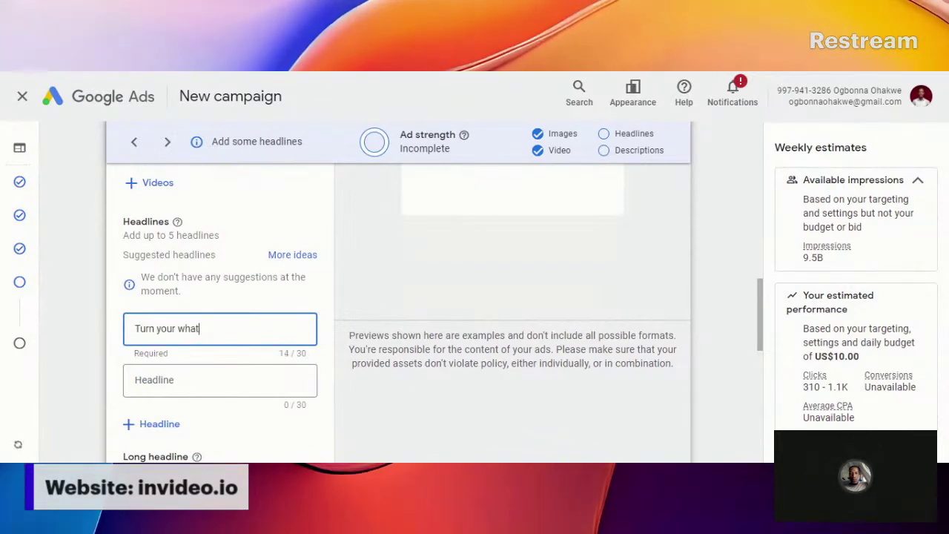
{"action": "type", "text": "sapp to cash"}
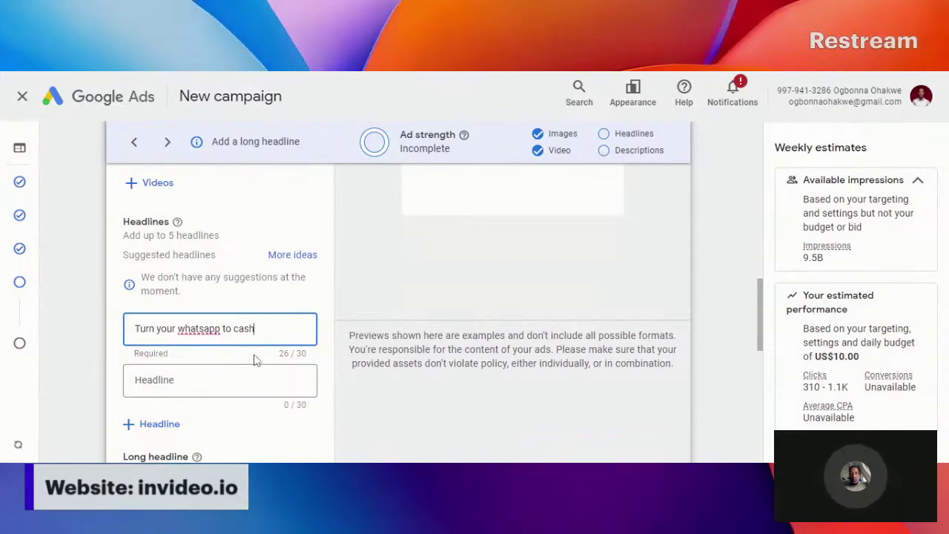
Enter "Make money with your phone" as the ad's second headline
{"action": "scroll", "coordinate": [497, 267], "scroll_direction": "up", "scroll_amount": 10}
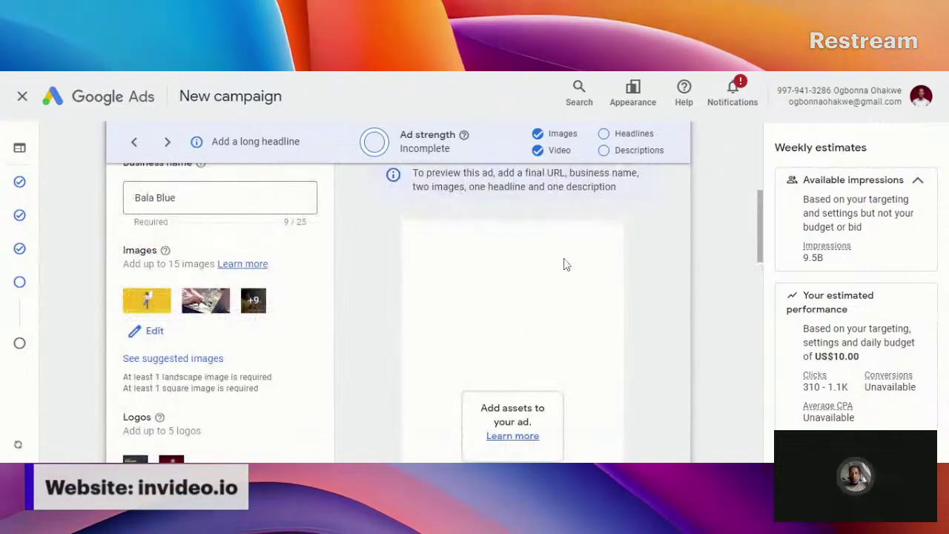
{"action": "scroll", "coordinate": [520, 320], "scroll_direction": "down", "scroll_amount": 1}
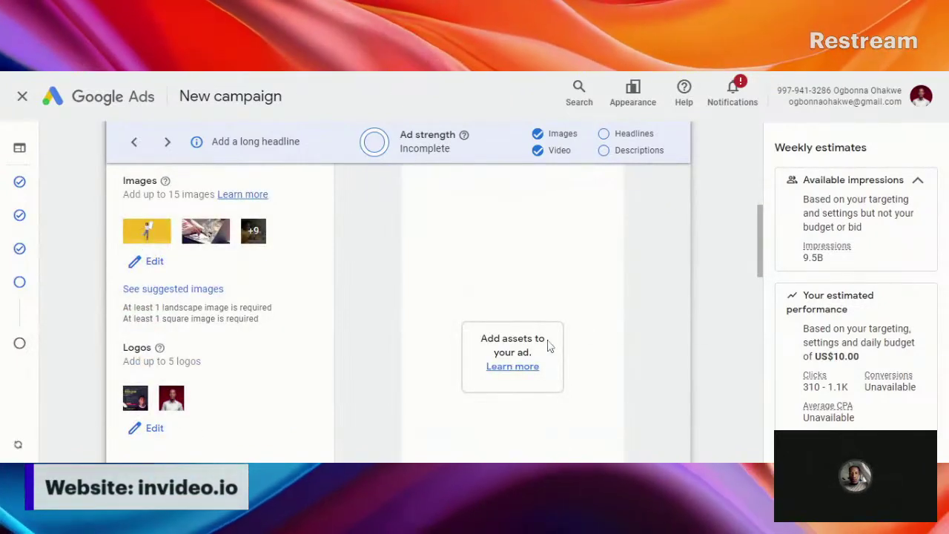
{"action": "scroll", "coordinate": [512, 334], "scroll_direction": "down", "scroll_amount": 3}
{"action": "scroll", "coordinate": [312, 304], "scroll_direction": "down", "scroll_amount": 2}
{"action": "scroll", "coordinate": [303, 313], "scroll_direction": "down", "scroll_amount": 3}
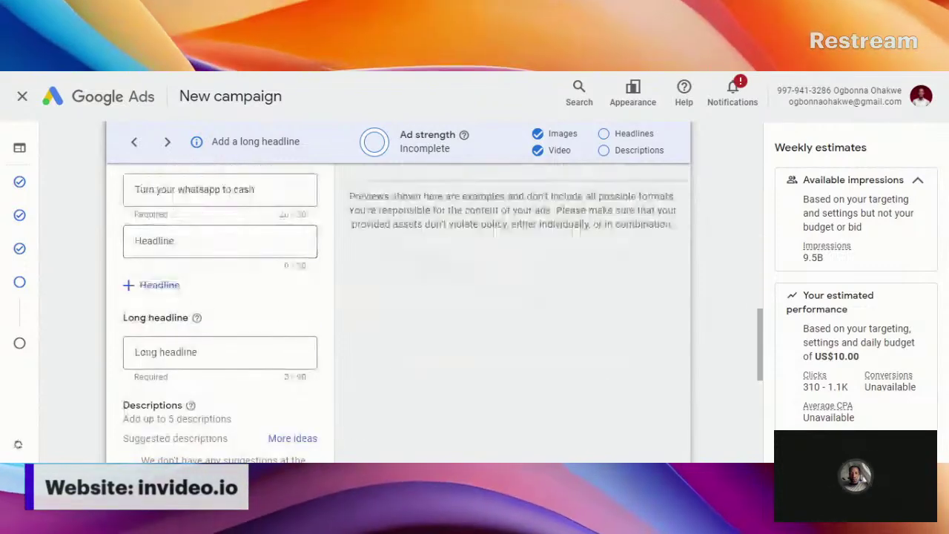
{"action": "left_click", "coordinate": [239, 251]}
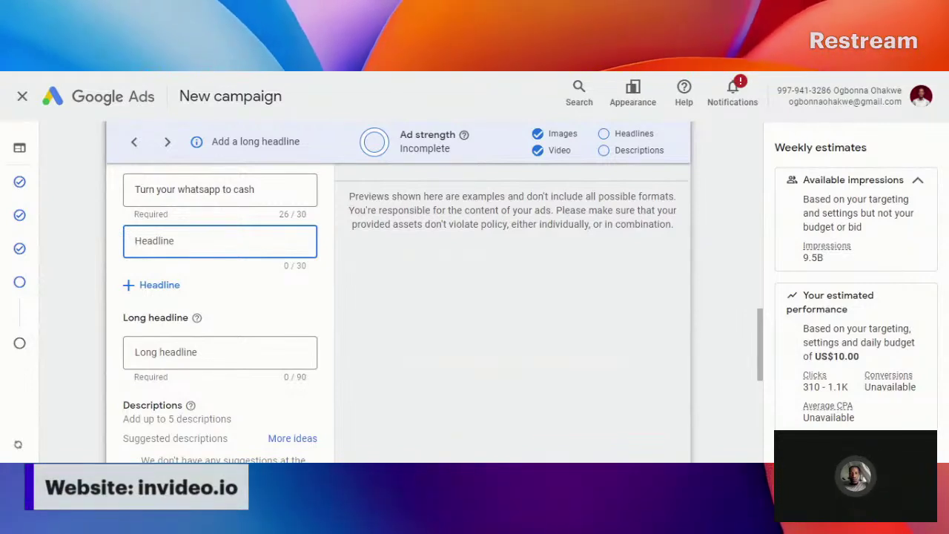
{"action": "type", "text": "Make money"}
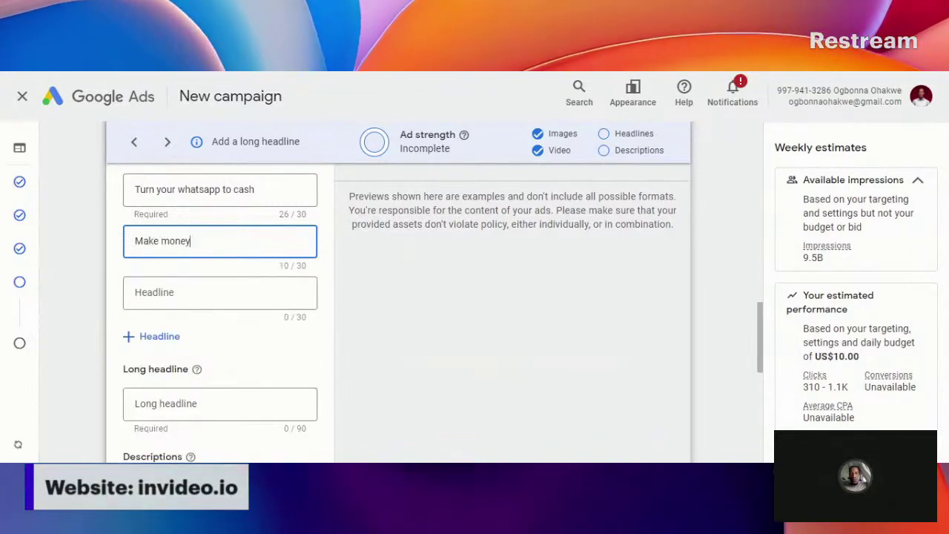
{"action": "type", "text": " with your phone"}
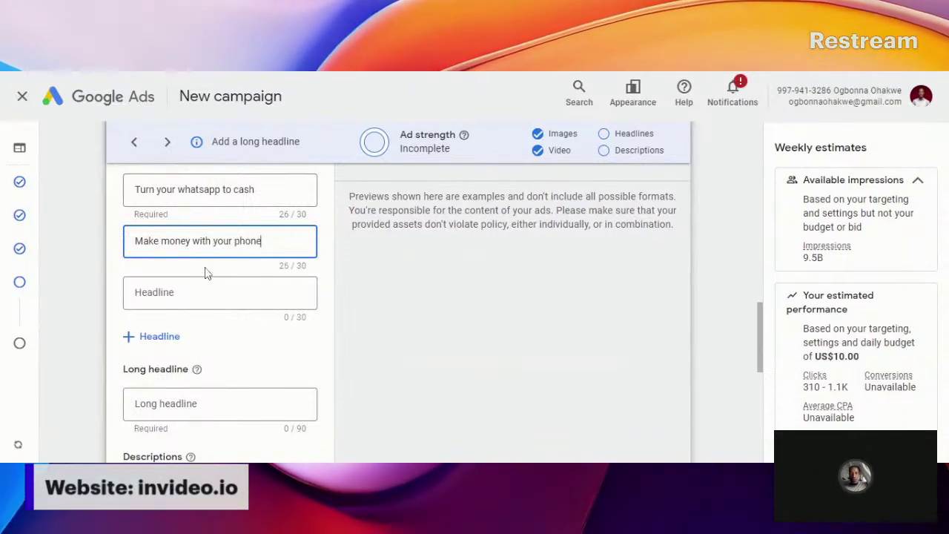
Add "Make money in nigeria today" as the ad's third headline
{"action": "key", "text": "Tab"}
{"action": "type", "text": "Make"}
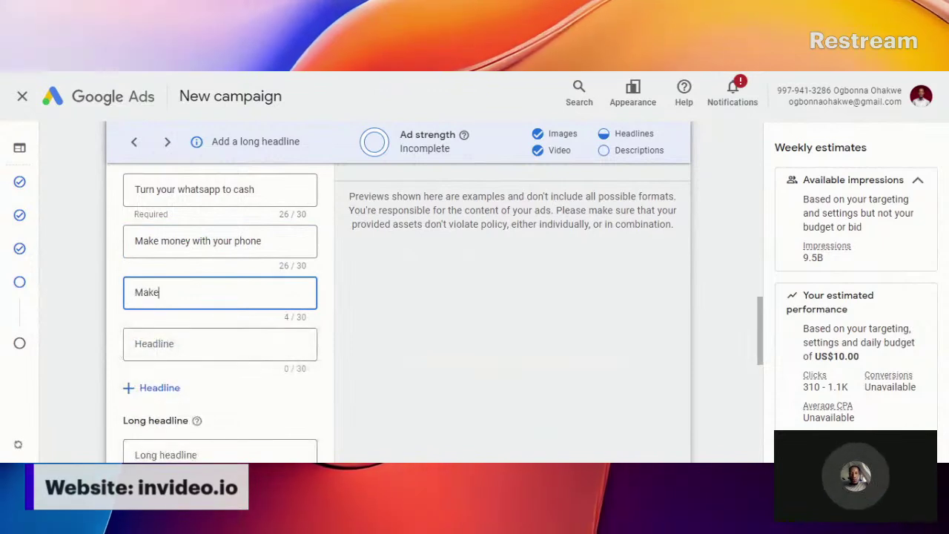
{"action": "type", "text": " money in"}
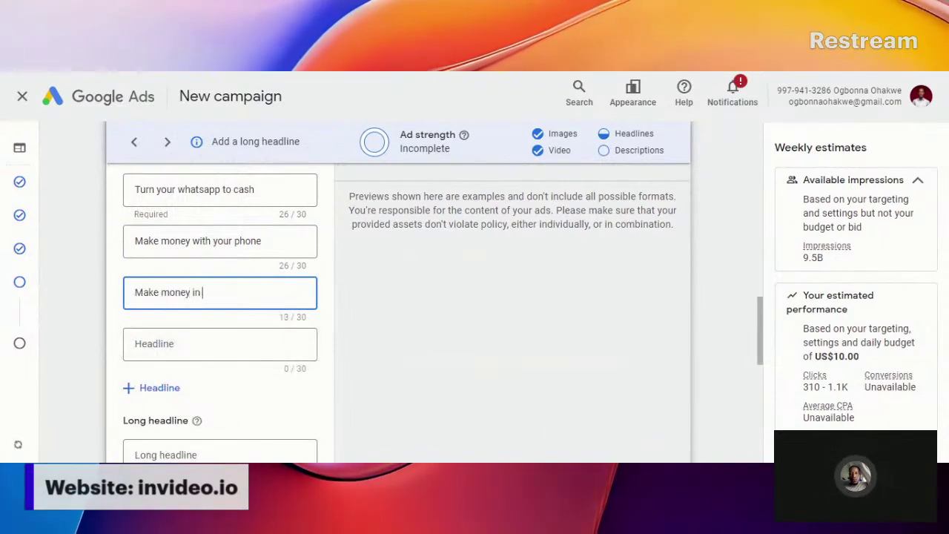
{"action": "type", "text": " nigeria today"}
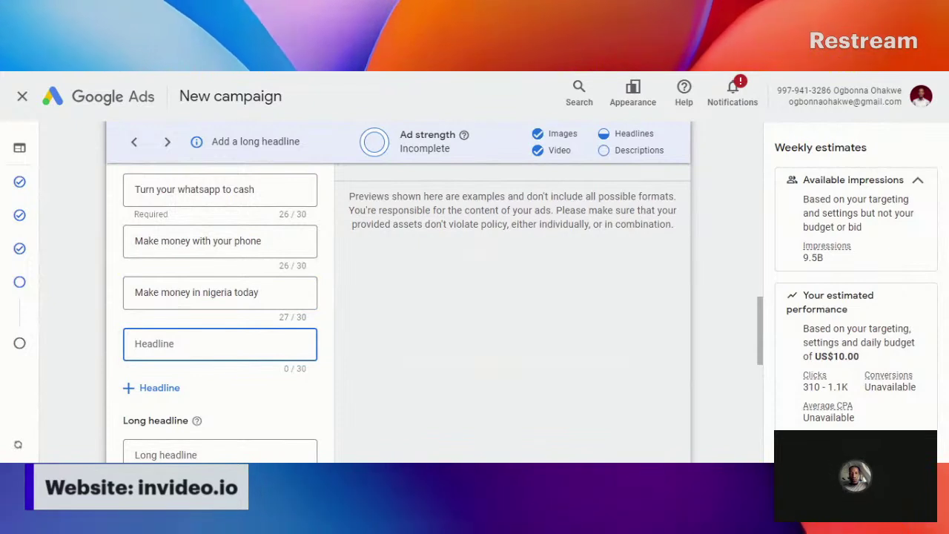
Add "Free money webinar today, join" as the ad's fourth headline, leaving the fifth one empty
{"action": "type", "text": "Free we"}
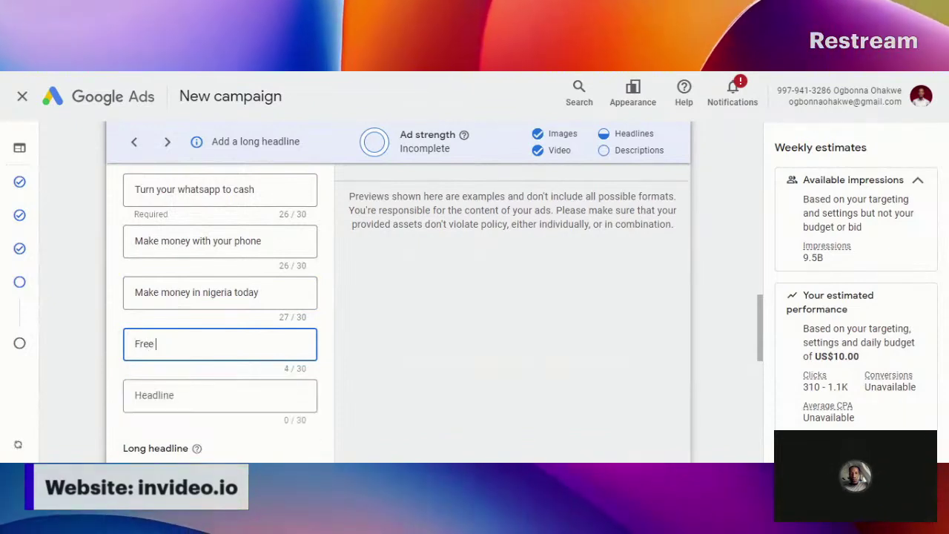
{"action": "key", "text": "BackSpace"}
{"action": "key", "text": "BackSpace"}
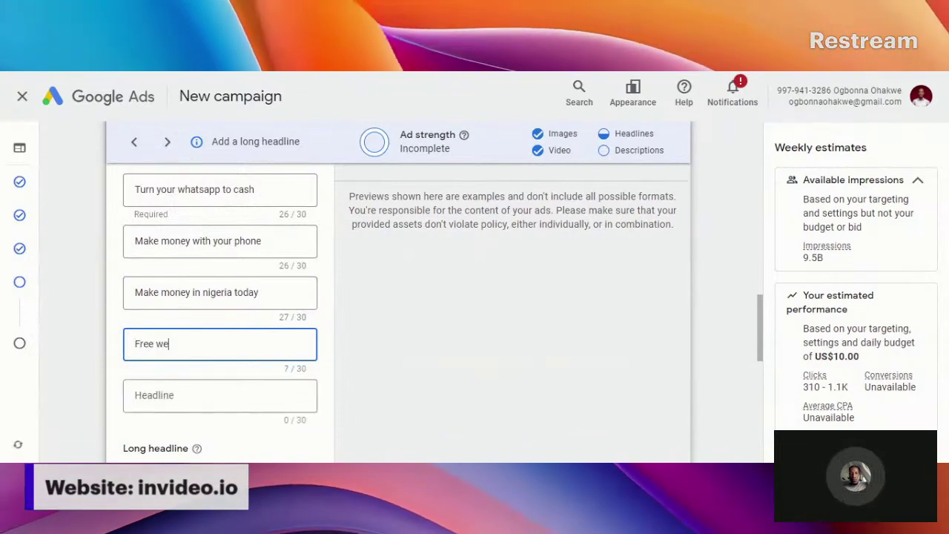
{"action": "type", "text": "mon"}
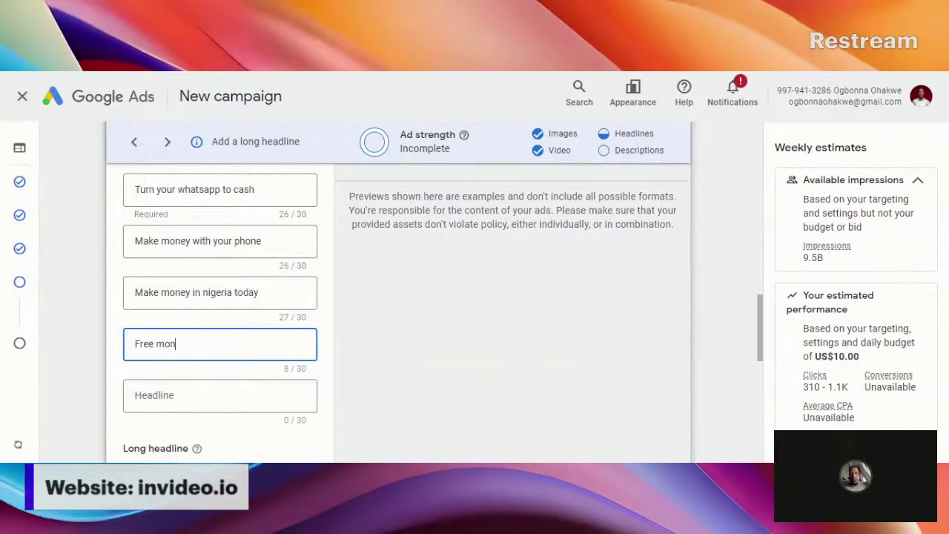
{"action": "type", "text": "ey webinar"}
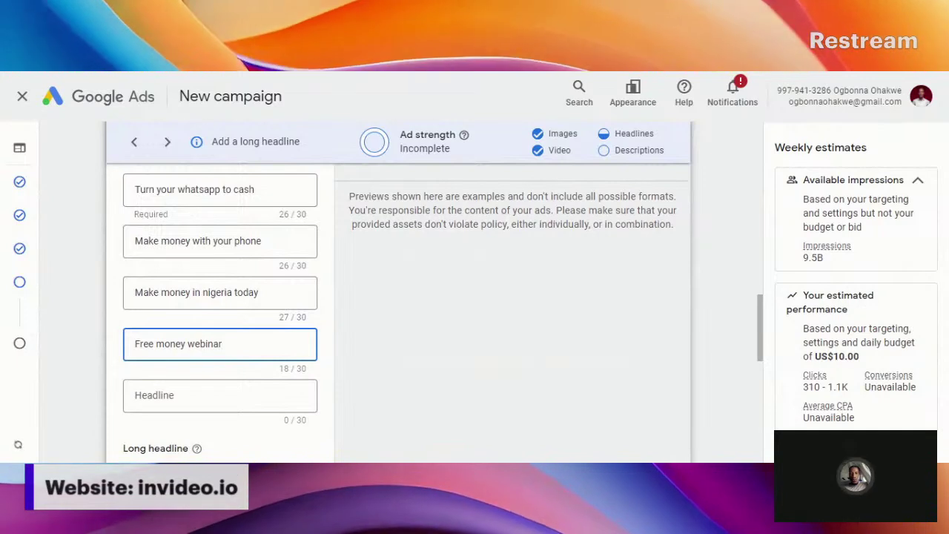
{"action": "type", "text": " today, join"}
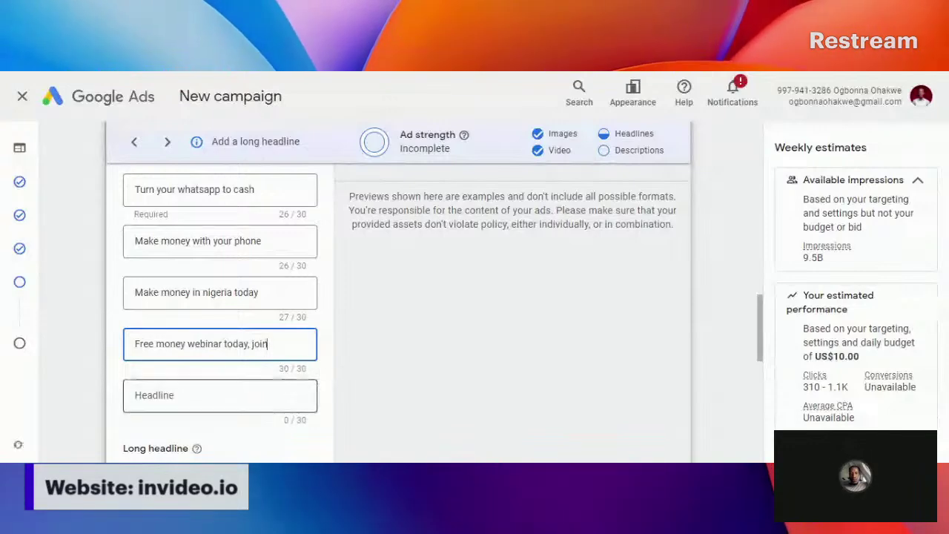
{"action": "key", "text": "Tab"}
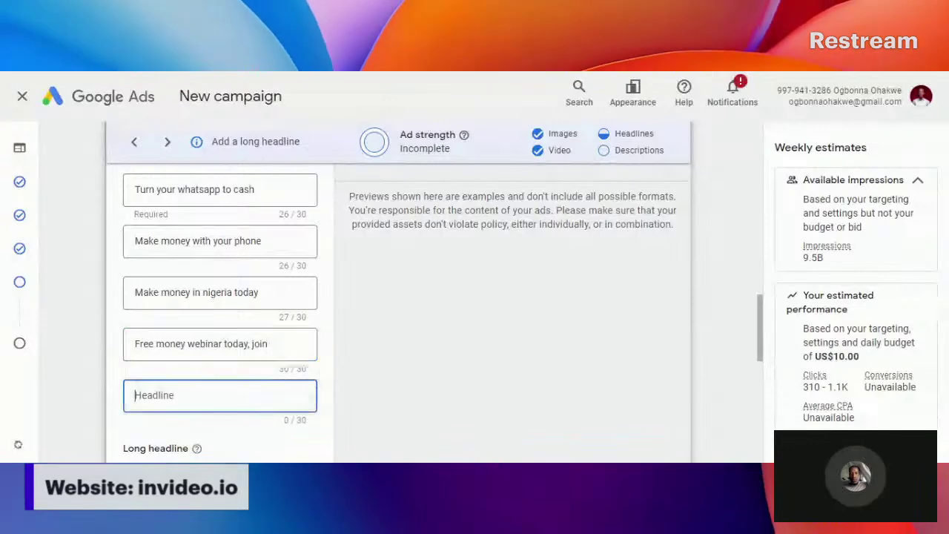
Check the ad's YouTube and Gmail preview and review the images, logos and headlines added so far
{"action": "scroll", "coordinate": [229, 346], "scroll_direction": "down", "scroll_amount": 1}
{"action": "scroll", "coordinate": [553, 231], "scroll_direction": "up", "scroll_amount": 2}
{"action": "scroll", "coordinate": [552, 231], "scroll_direction": "up", "scroll_amount": 10}
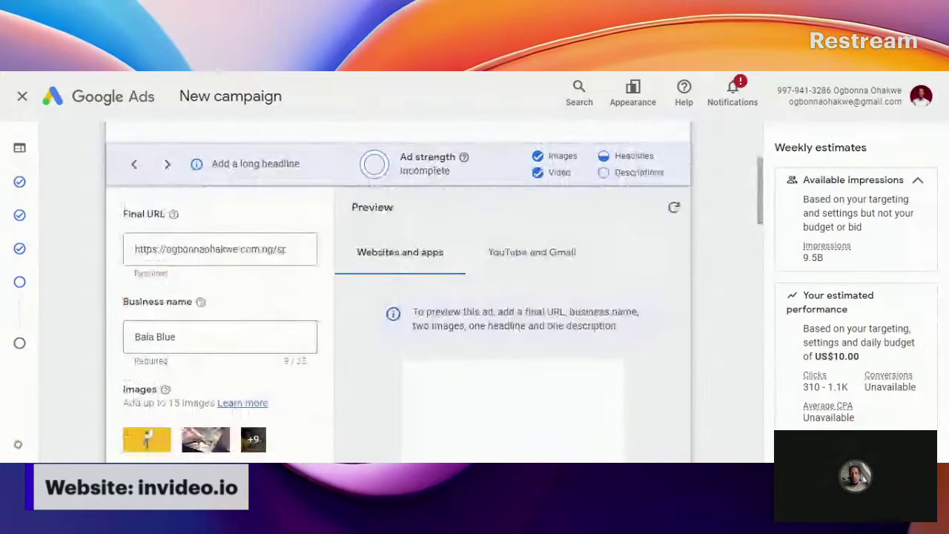
{"action": "left_click", "coordinate": [510, 267]}
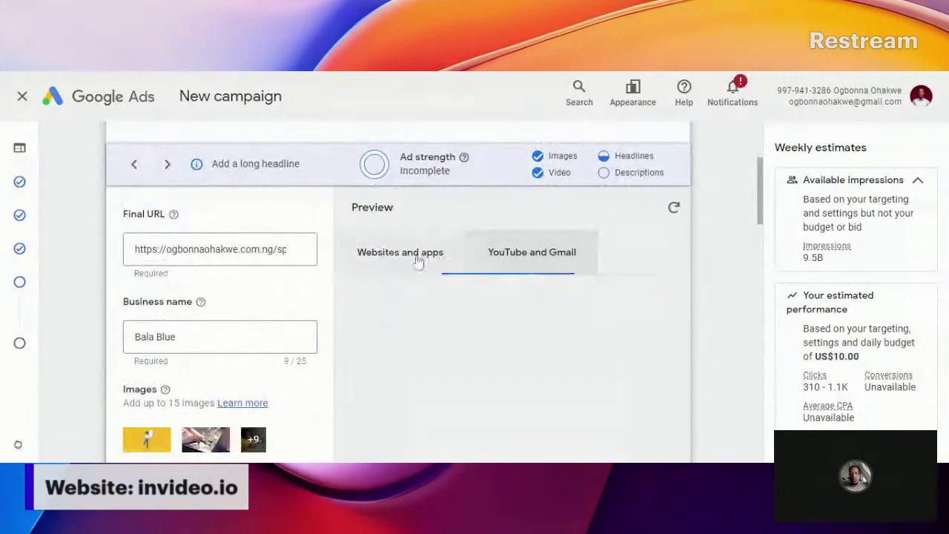
{"action": "scroll", "coordinate": [438, 351], "scroll_direction": "down", "scroll_amount": 5}
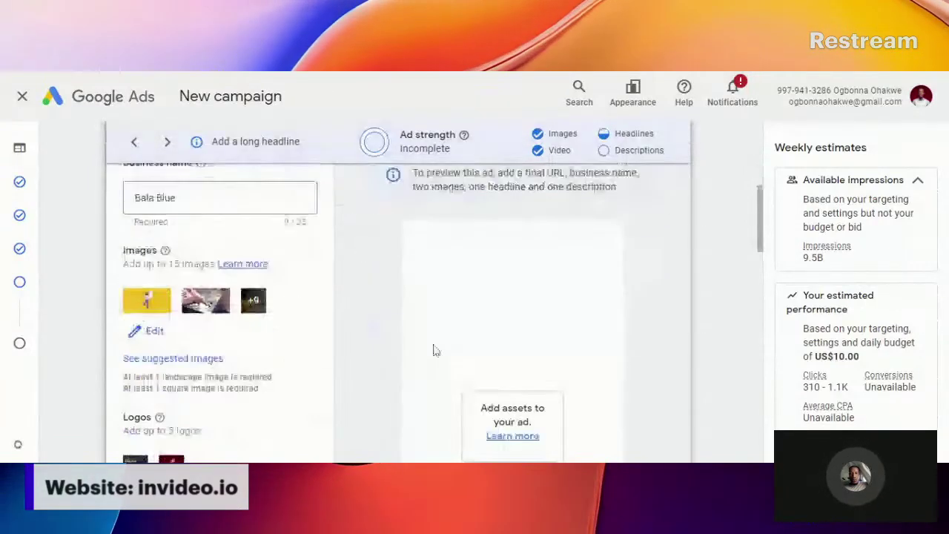
{"action": "scroll", "coordinate": [386, 295], "scroll_direction": "down", "scroll_amount": 5}
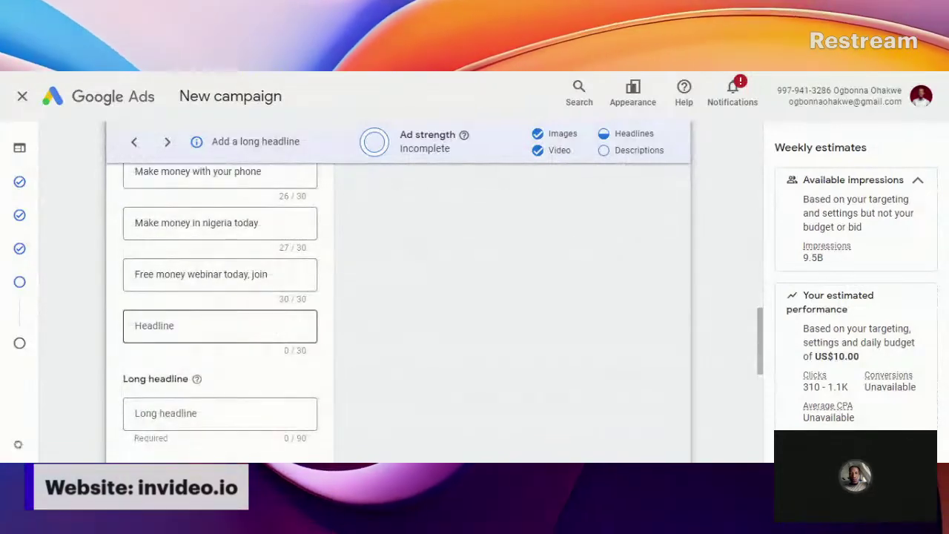
{"action": "scroll", "coordinate": [238, 315], "scroll_direction": "up", "scroll_amount": 5}
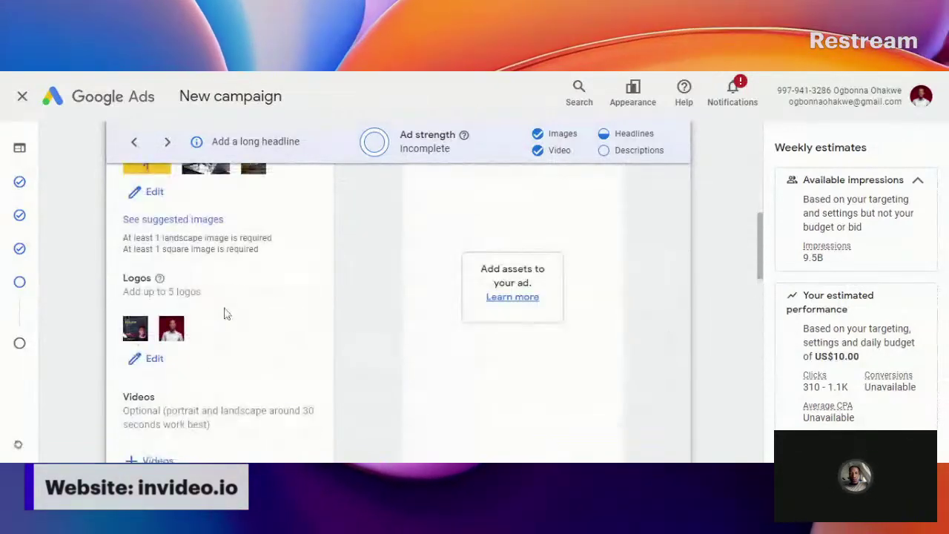
{"action": "scroll", "coordinate": [227, 310], "scroll_direction": "down", "scroll_amount": 5}
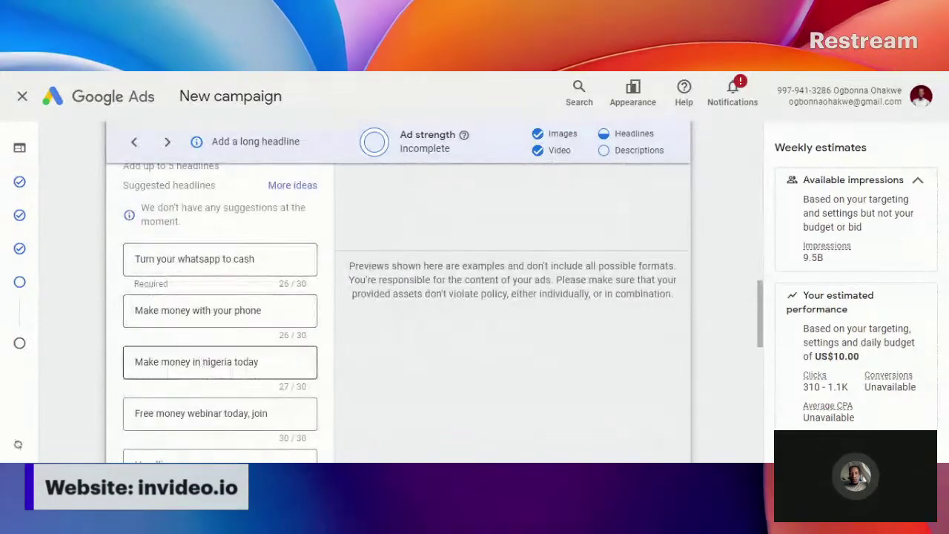
Enter "Click here to learn how to make money online with your smartphone in nigeria" as the long headline
{"action": "scroll", "coordinate": [200, 362], "scroll_direction": "down", "scroll_amount": 4}
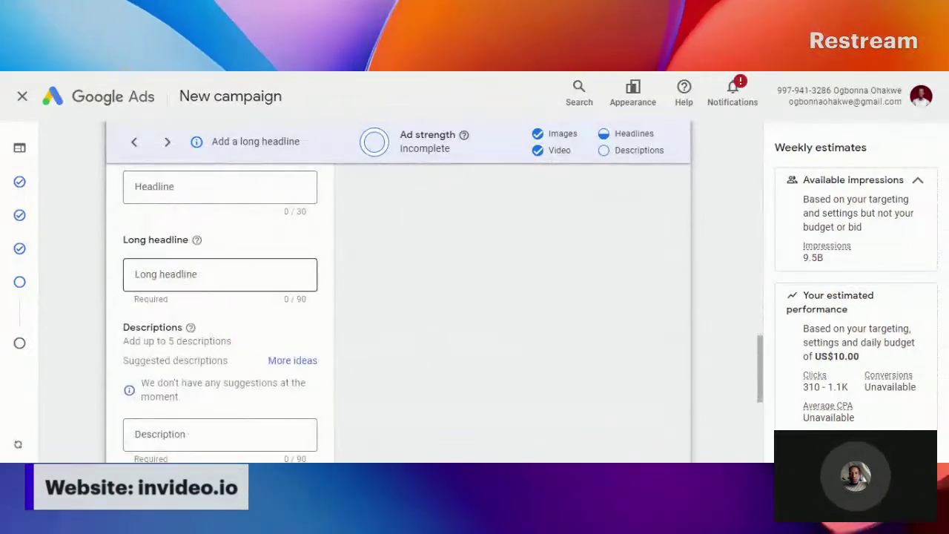
{"action": "type", "text": "Cl"}
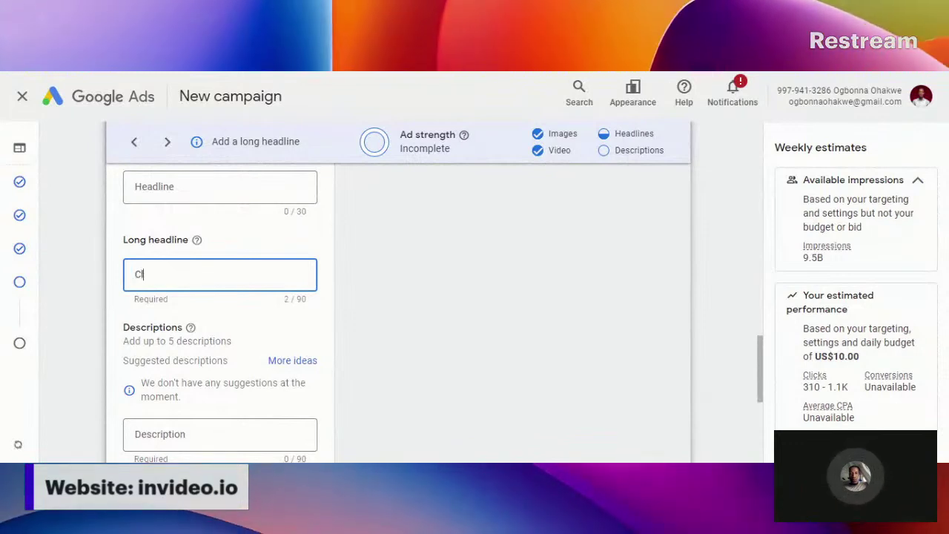
{"action": "type", "text": "ick her"}
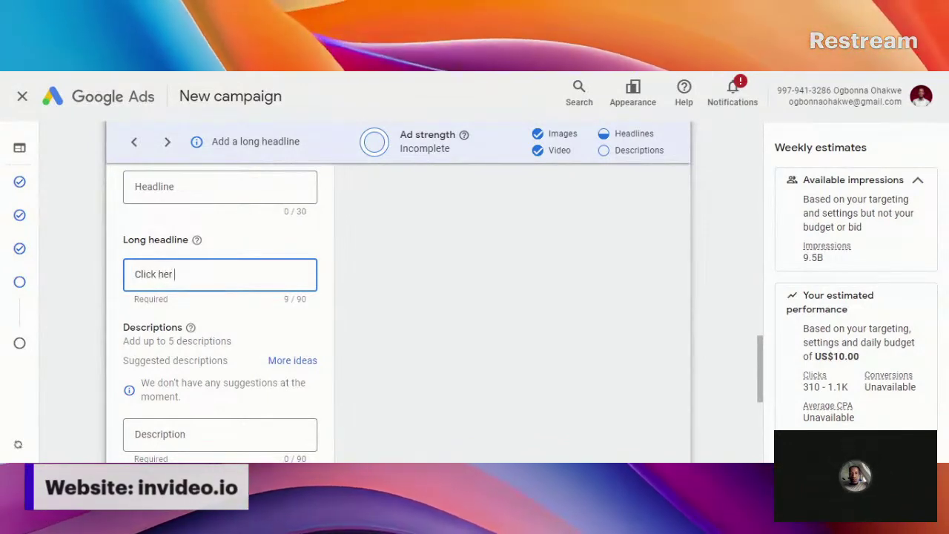
{"action": "type", "text": "e to"}
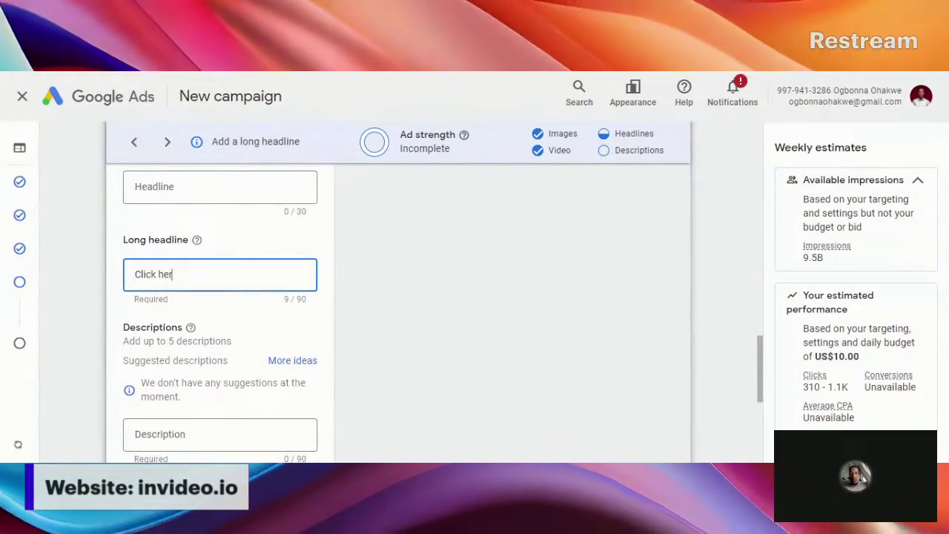
{"action": "type", "text": " learn h"}
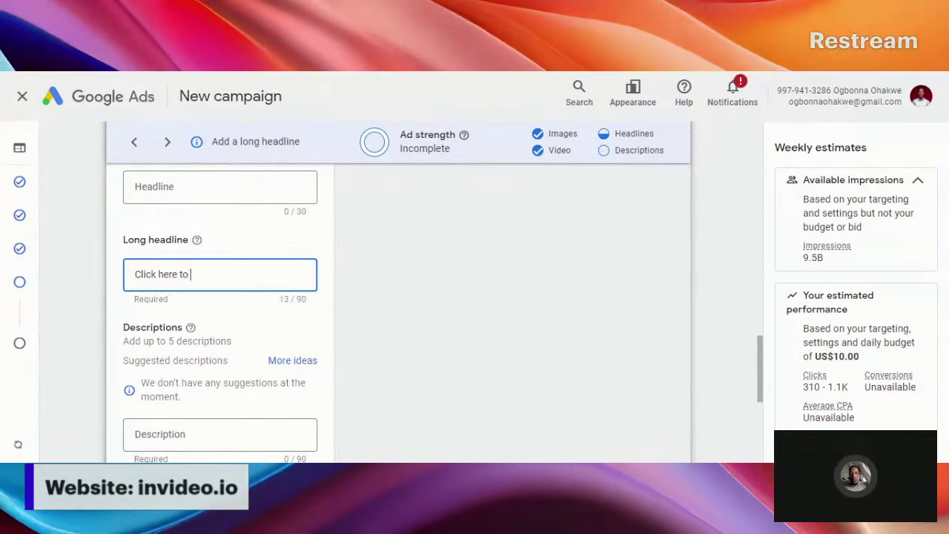
{"action": "type", "text": "ow to"}
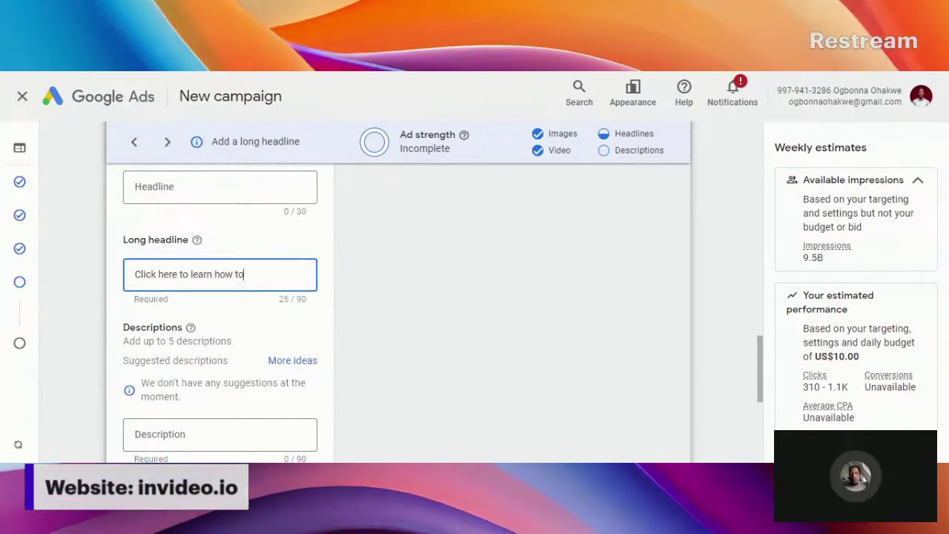
{"action": "type", "text": " make money online wi"}
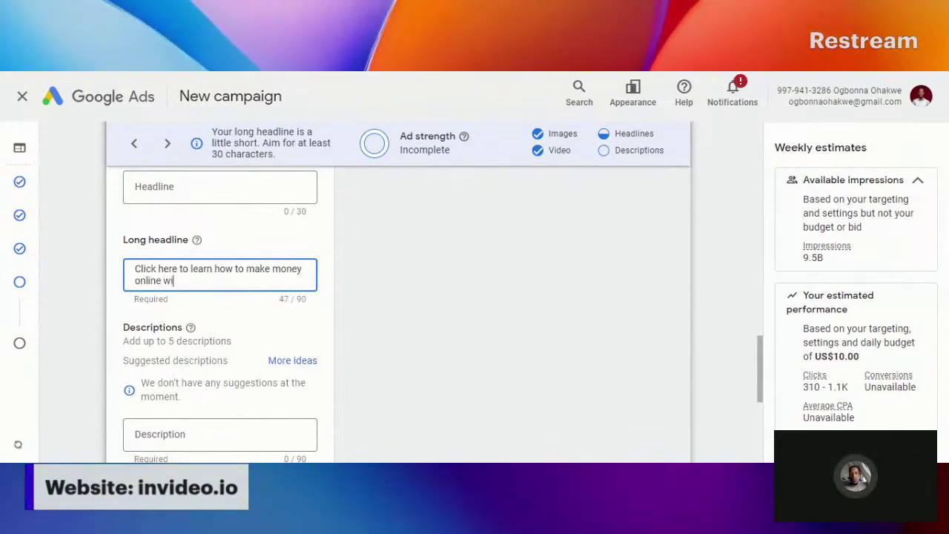
{"action": "type", "text": "th your smar"}
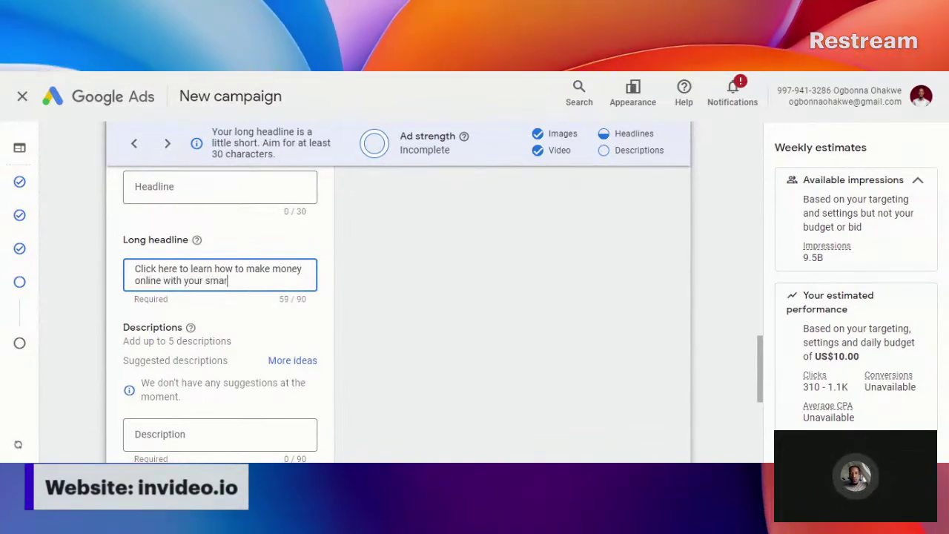
{"action": "type", "text": "tphone"}
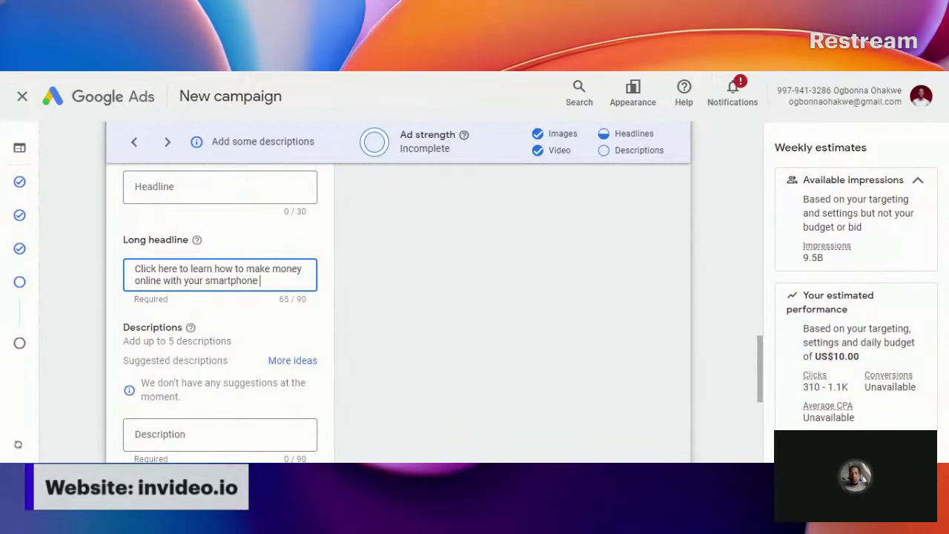
{"action": "type", "text": " in nigeria"}
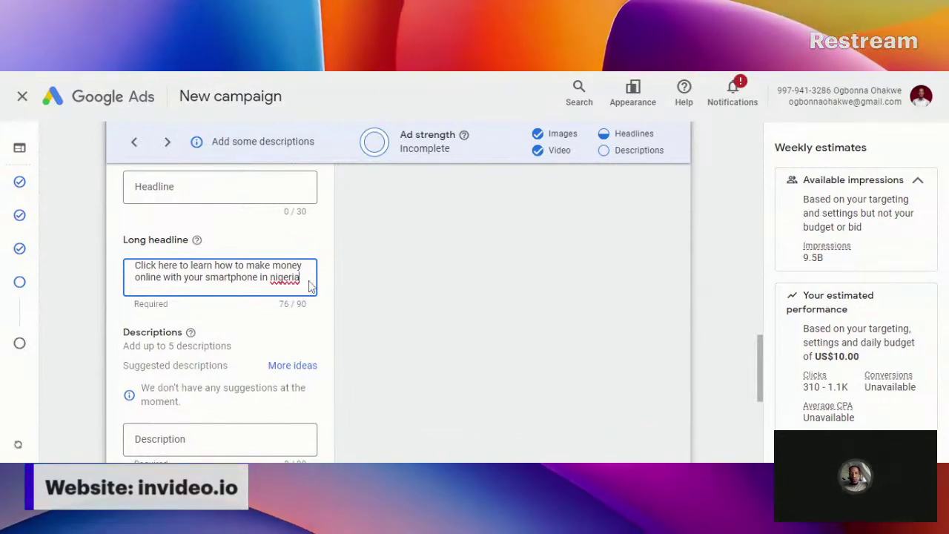
Enter "Join the next batch and learn how to make money online in Nigeria" as the ad's first description
{"action": "scroll", "coordinate": [259, 327], "scroll_direction": "down", "scroll_amount": 2}
{"action": "left_click", "coordinate": [222, 310]}
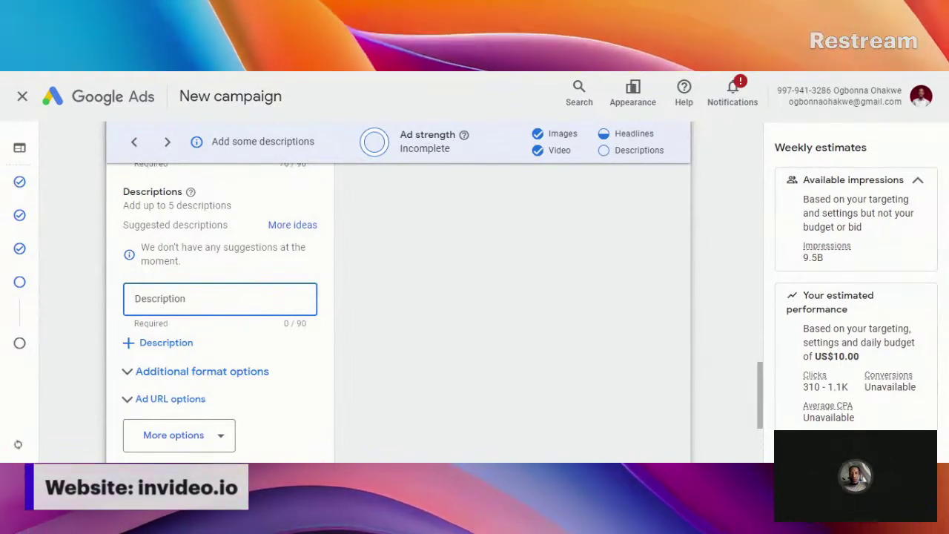
{"action": "type", "text": "Join my"}
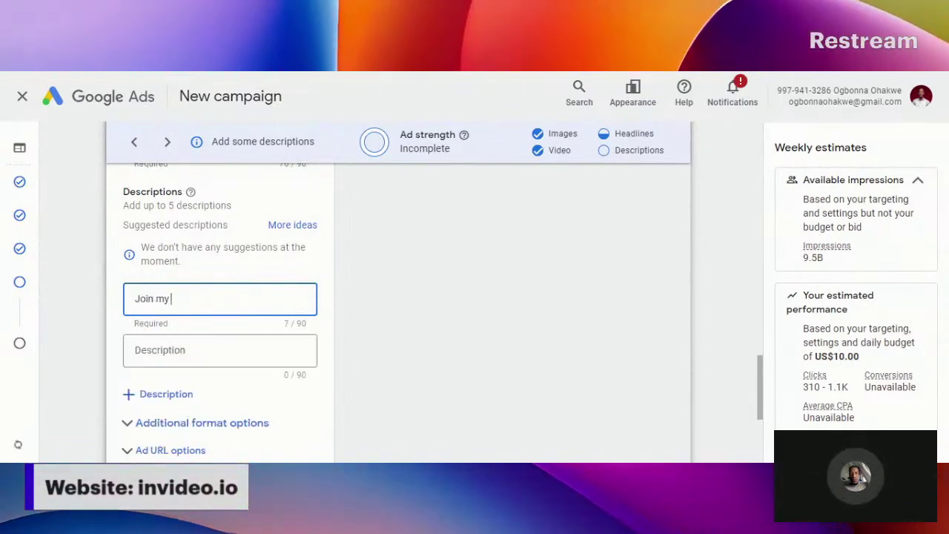
{"action": "type", "text": "tch of"}
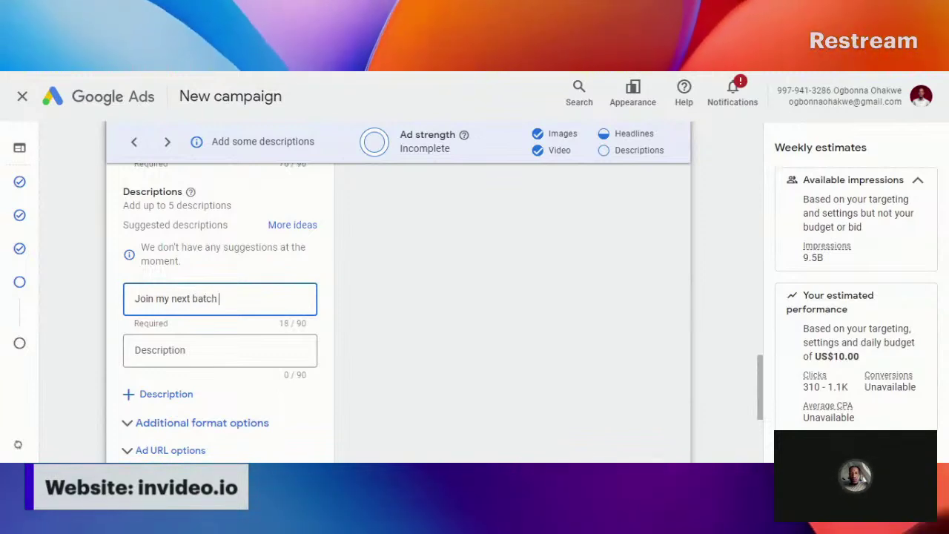
{"action": "key", "text": "BackSpace"}
{"action": "key", "text": "BackSpace"}
{"action": "key", "text": "BackSpace"}
{"action": "key", "text": "BackSpace"}
{"action": "key", "text": "BackSpace"}
{"action": "key", "text": "BackSpace"}
{"action": "key", "text": "BackSpace"}
{"action": "key", "text": "BackSpace"}
{"action": "key", "text": "BackSpace"}
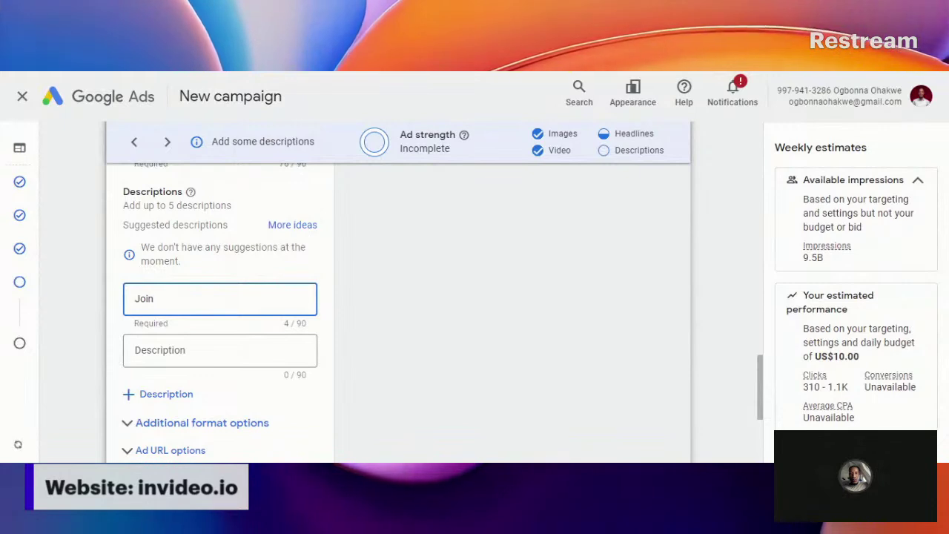
{"action": "type", "text": "the next "}
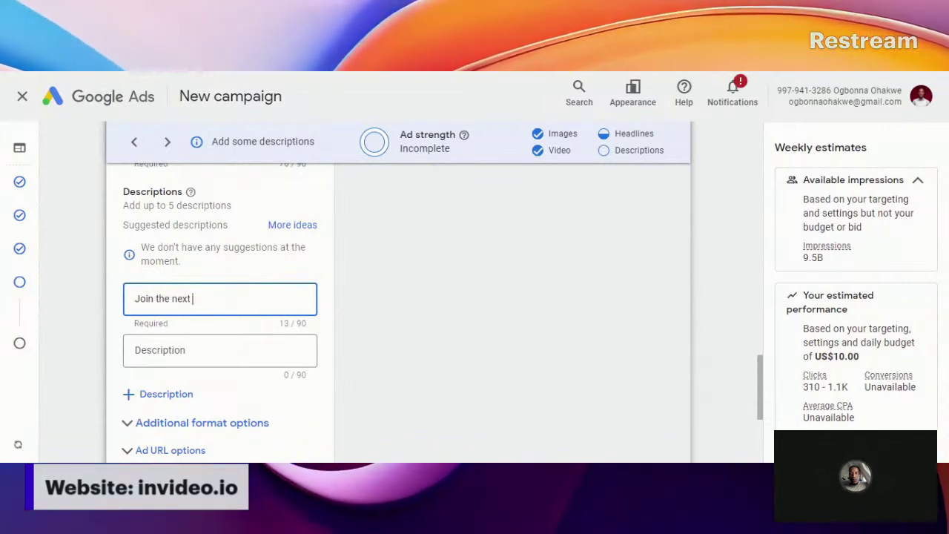
{"action": "type", "text": "bact"}
{"action": "key", "text": "BackSpace"}
{"action": "key", "text": "BackSpace"}
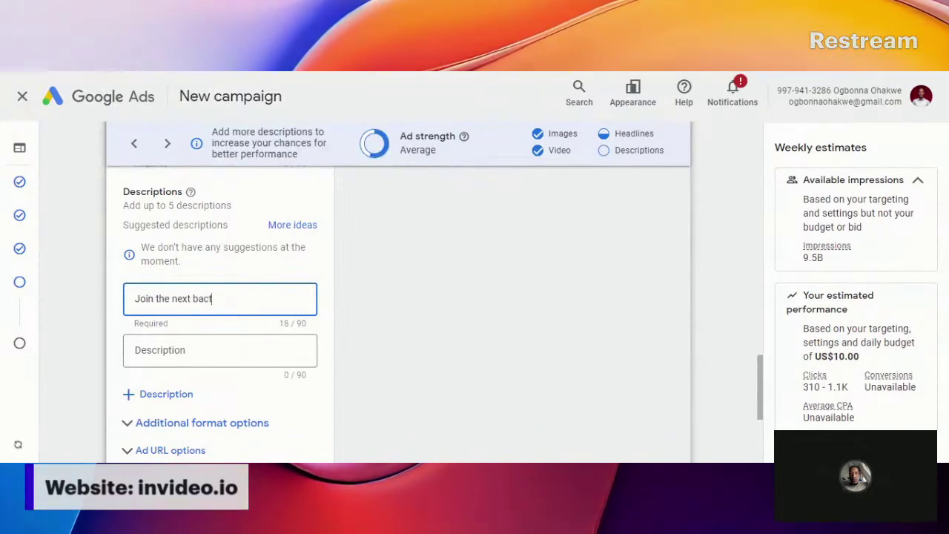
{"action": "type", "text": "tch and"}
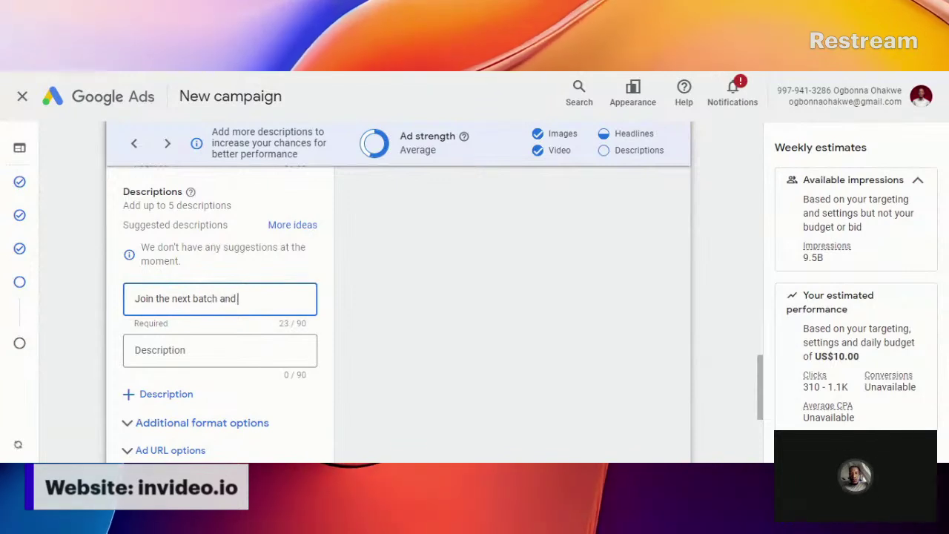
{"action": "type", "text": " learn how to"}
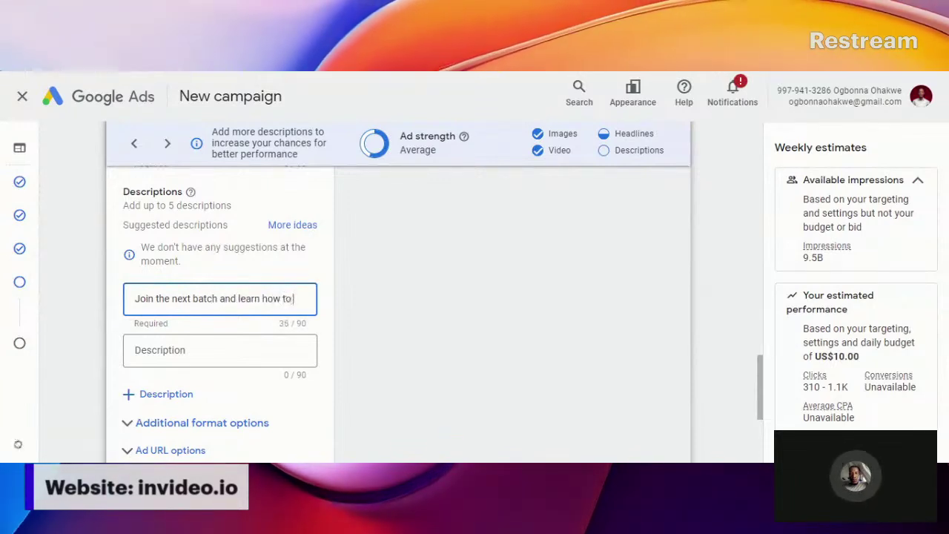
{"action": "type", "text": " mka"}
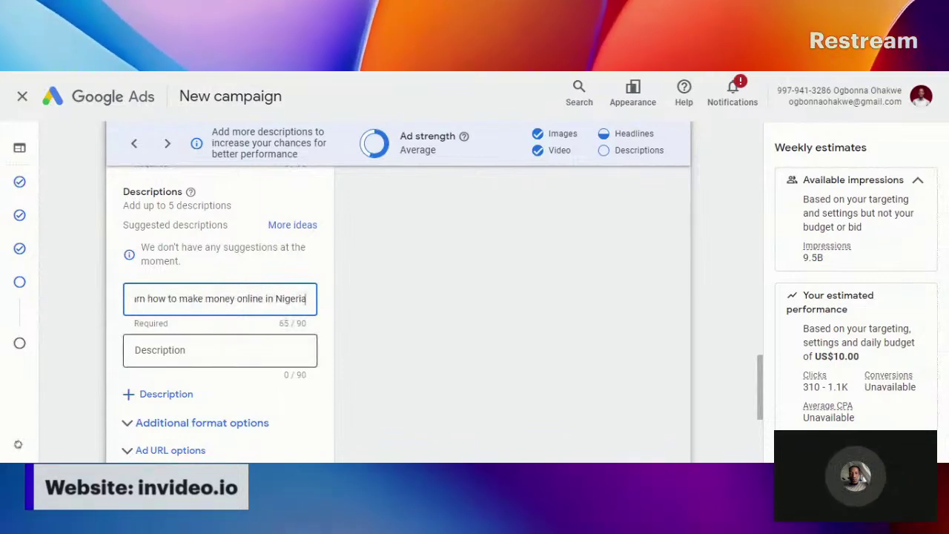
Add "Make money online today by turning your whatsapp into an income generating machine" as the ad's second description
{"action": "left_click", "coordinate": [135, 350]}
{"action": "type", "text": "Make "}
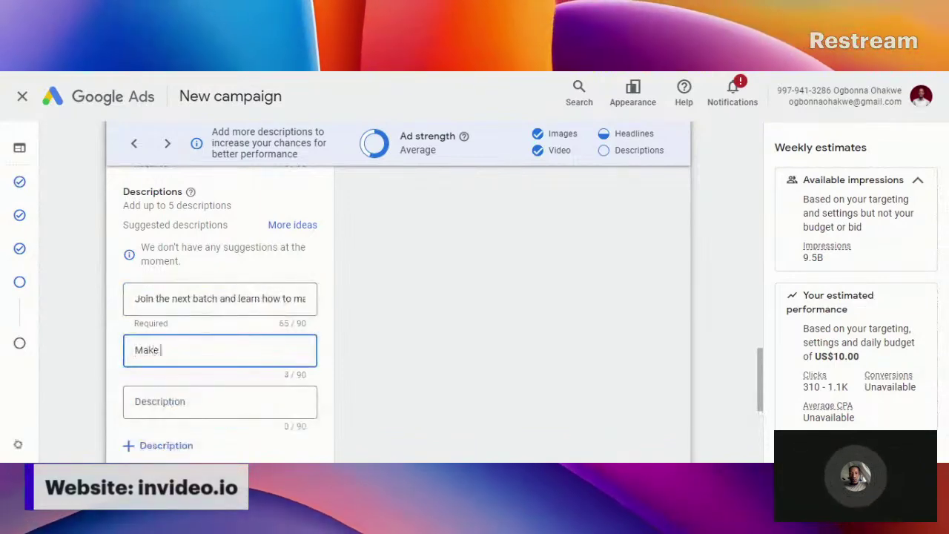
{"action": "type", "text": "money online"}
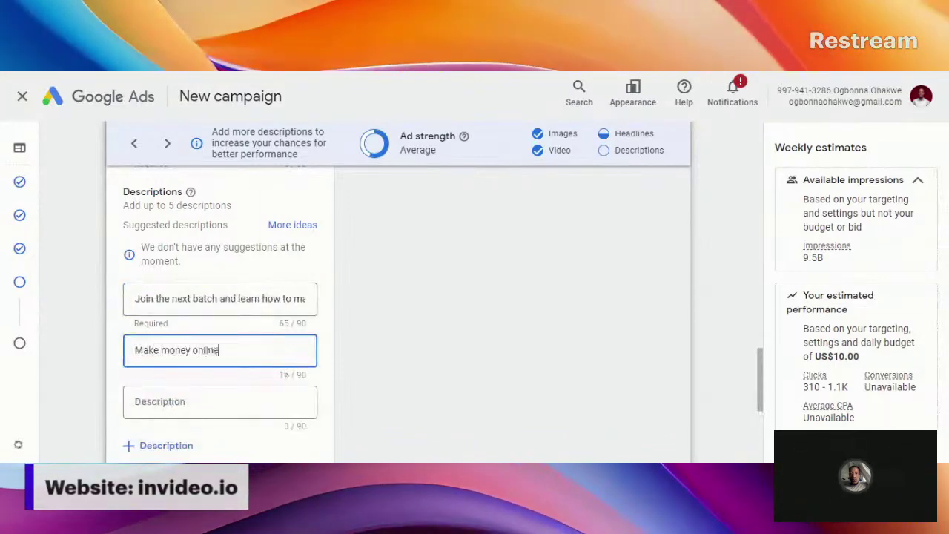
{"action": "type", "text": " today"}
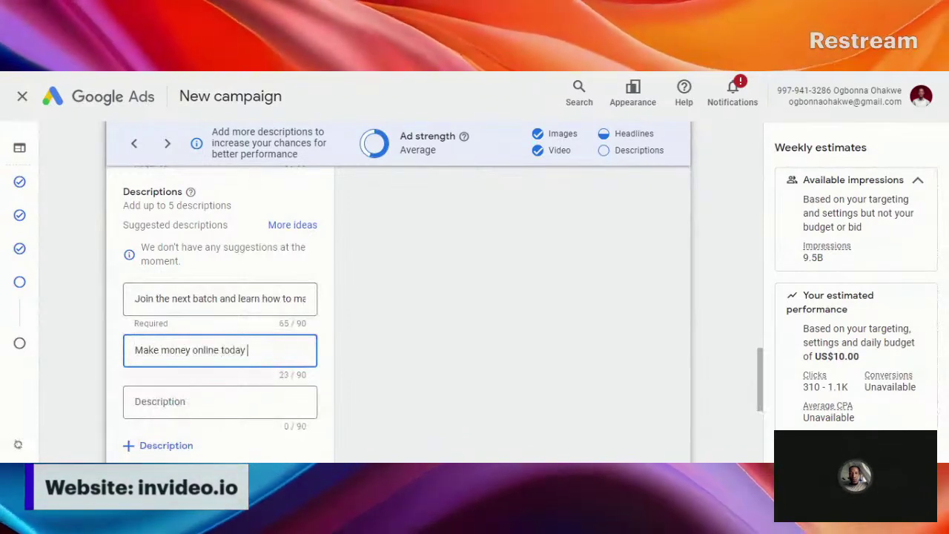
{"action": "type", "text": " by"}
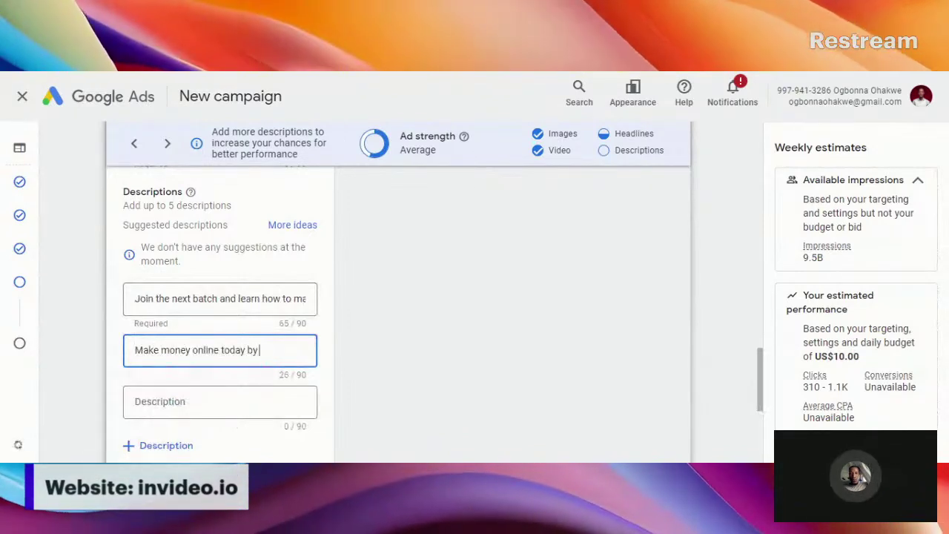
{"action": "type", "text": " turning your w"}
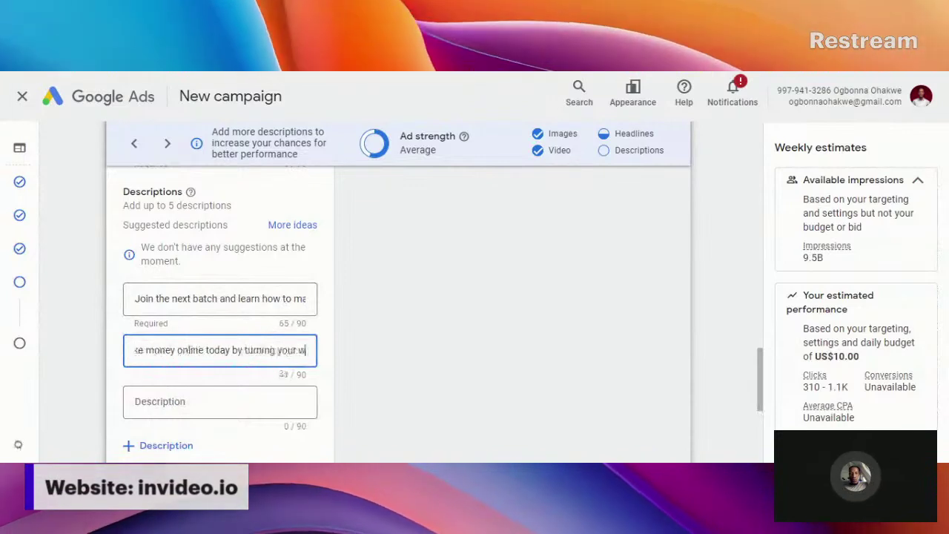
{"action": "type", "text": "hatsapp into an income gene"}
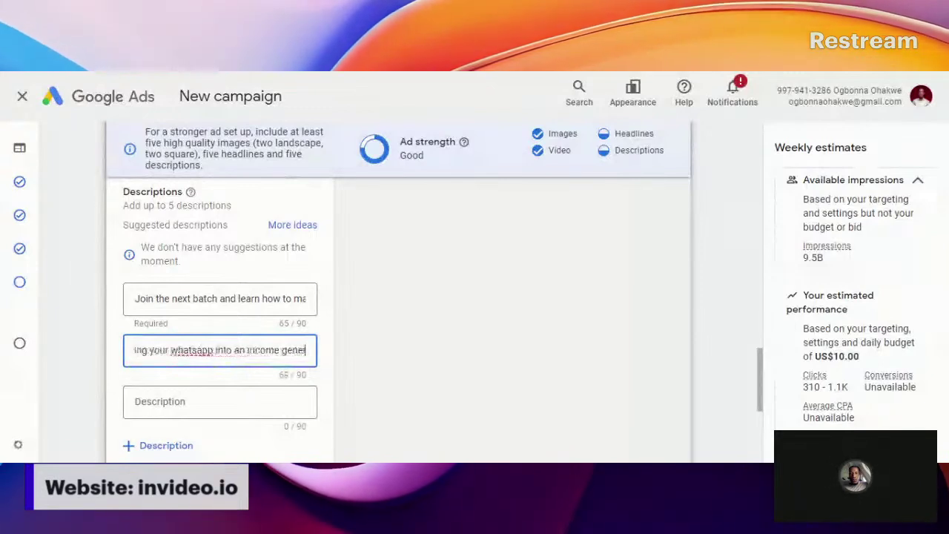
{"action": "type", "text": "rating mach"}
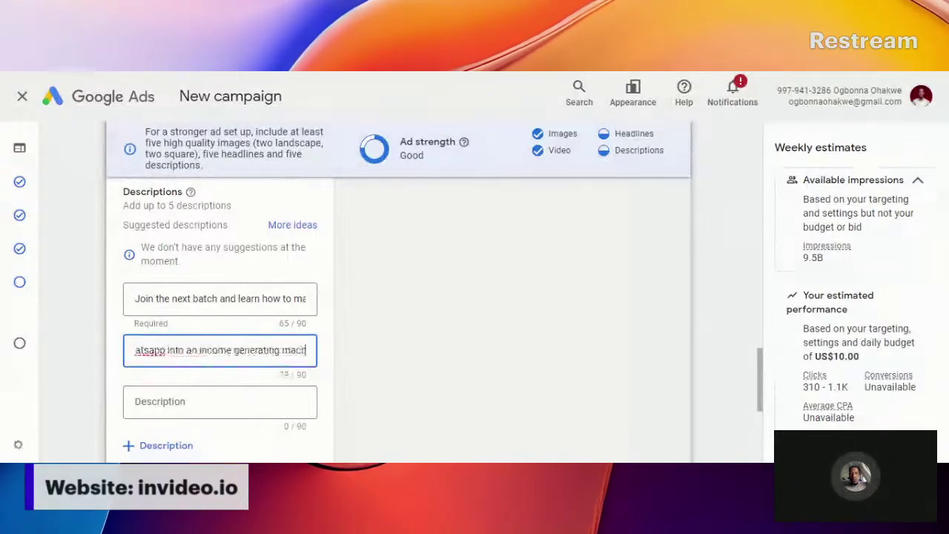
{"action": "type", "text": "ine"}
{"action": "left_click", "coordinate": [219, 401]}
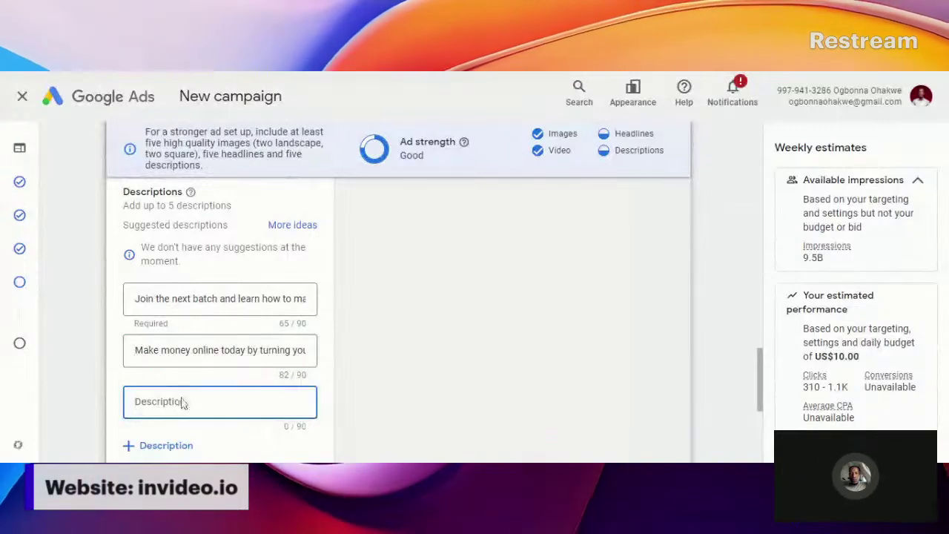
Go back to the ad preview and examine the first example for websites and apps, including its headline and description
{"action": "scroll", "coordinate": [202, 382], "scroll_direction": "down", "scroll_amount": 2}
{"action": "scroll", "coordinate": [176, 297], "scroll_direction": "up", "scroll_amount": 2}
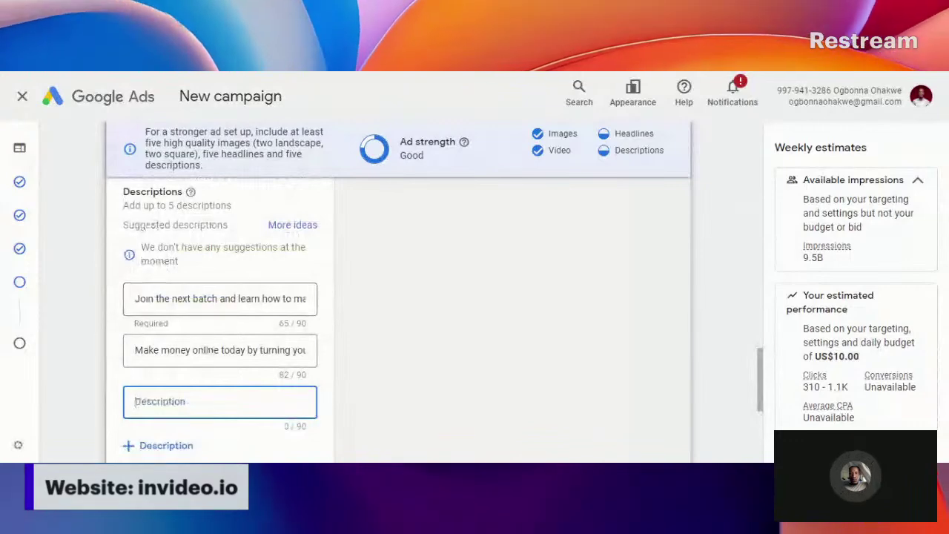
{"action": "scroll", "coordinate": [170, 243], "scroll_direction": "down", "scroll_amount": 1}
{"action": "scroll", "coordinate": [151, 243], "scroll_direction": "up", "scroll_amount": 3}
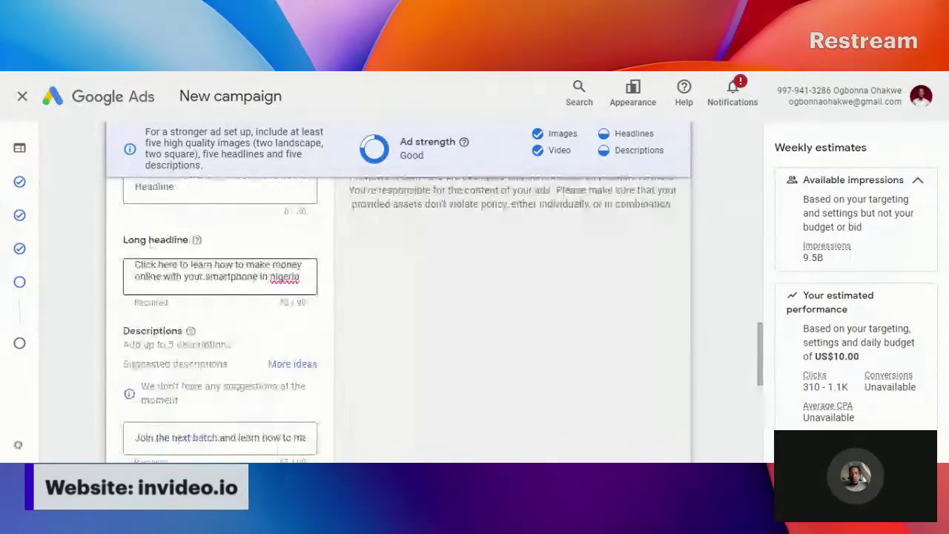
{"action": "scroll", "coordinate": [154, 359], "scroll_direction": "up", "scroll_amount": 6}
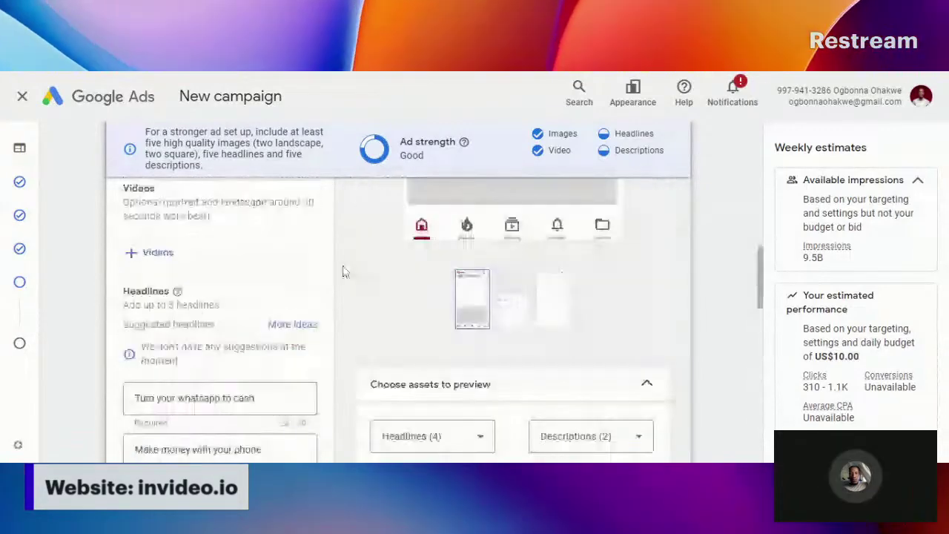
{"action": "scroll", "coordinate": [343, 272], "scroll_direction": "up", "scroll_amount": 3}
{"action": "scroll", "coordinate": [353, 268], "scroll_direction": "up", "scroll_amount": 2}
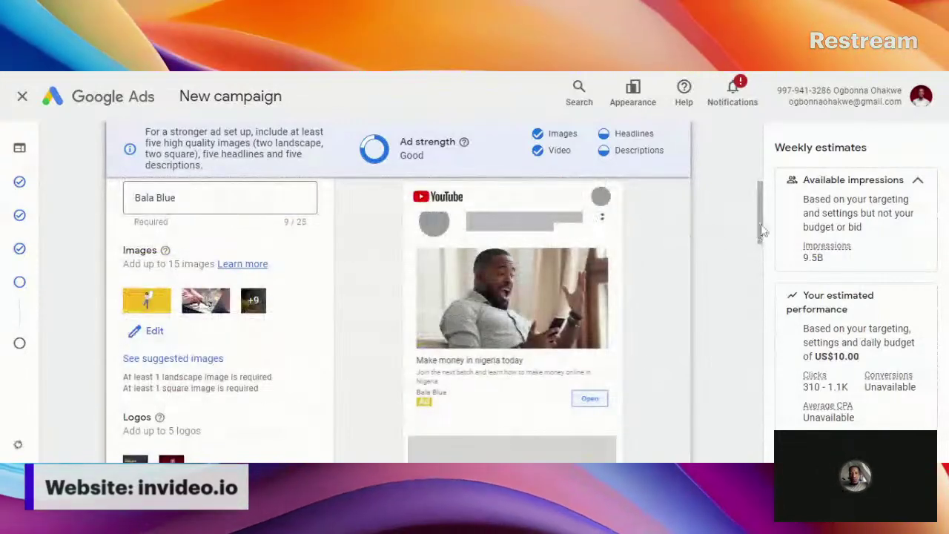
{"action": "scroll", "coordinate": [712, 239], "scroll_direction": "up", "scroll_amount": 1}
{"action": "scroll", "coordinate": [452, 253], "scroll_direction": "up", "scroll_amount": 1}
{"action": "scroll", "coordinate": [409, 230], "scroll_direction": "down", "scroll_amount": 1}
{"action": "left_click", "coordinate": [401, 195]}
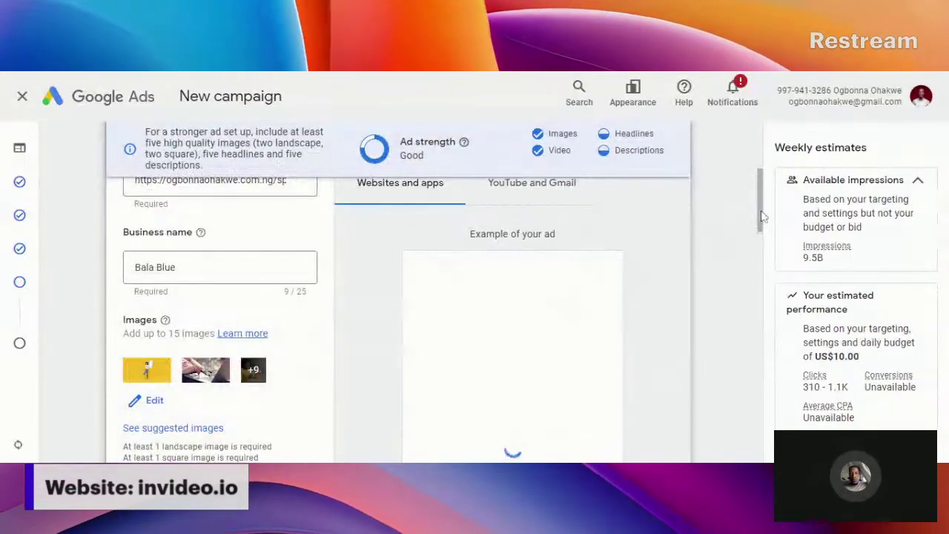
{"action": "left_click_drag", "start_coordinate": [762, 202], "coordinate": [766, 210]}
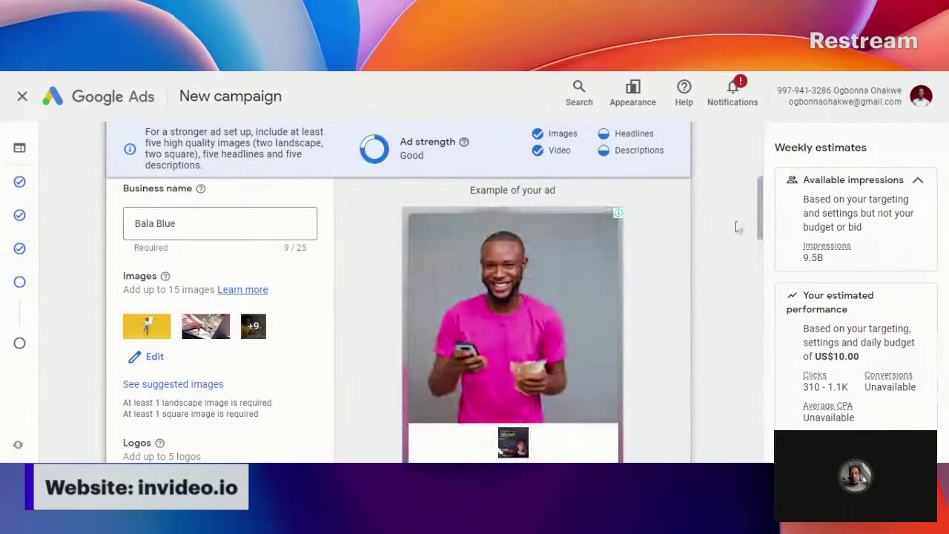
{"action": "scroll", "coordinate": [610, 273], "scroll_direction": "down", "scroll_amount": 3}
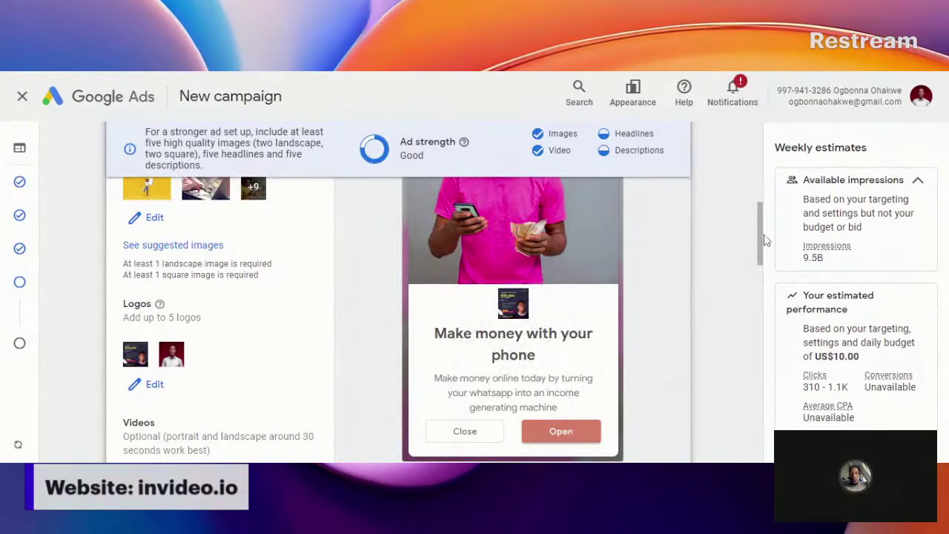
{"action": "scroll", "coordinate": [761, 245], "scroll_direction": "down", "scroll_amount": 2}
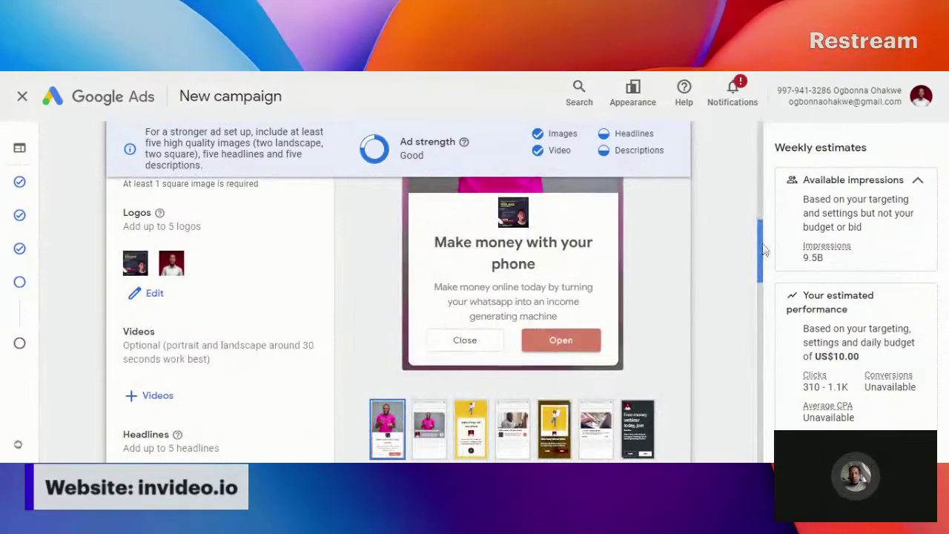
{"action": "scroll", "coordinate": [760, 258], "scroll_direction": "down", "scroll_amount": 1}
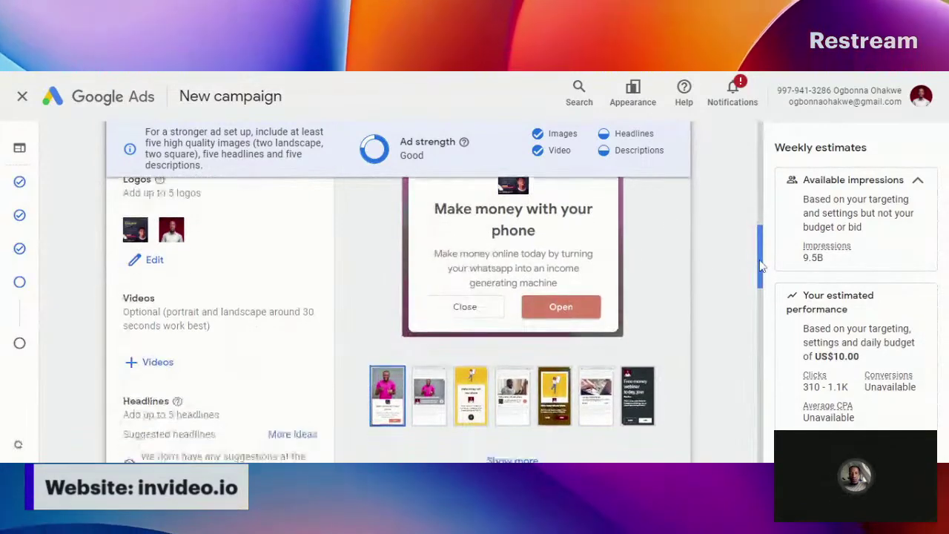
Examine the websites and apps examples with the yellow, brown and dark backgrounds one after another
{"action": "left_click", "coordinate": [471, 397]}
{"action": "left_click_drag", "start_coordinate": [760, 278], "coordinate": [764, 228]}
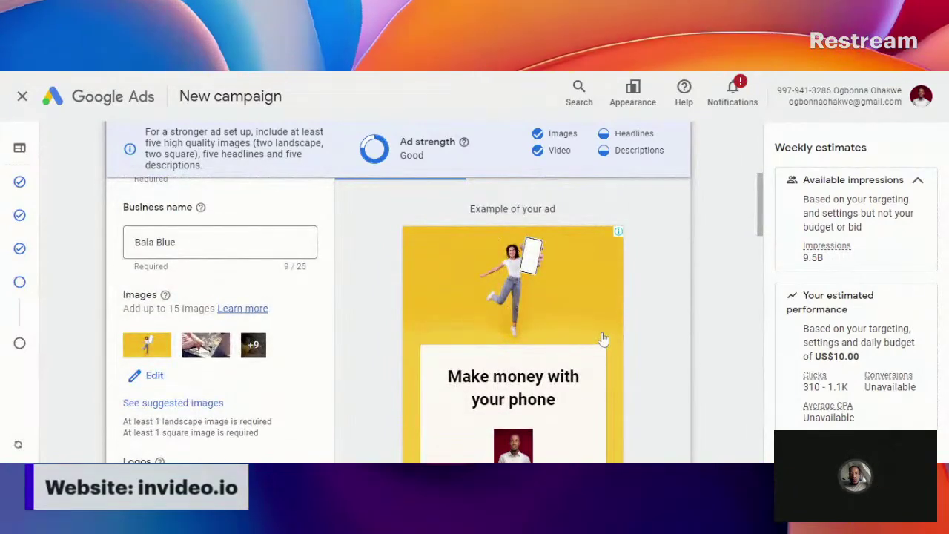
{"action": "left_click_drag", "start_coordinate": [764, 198], "coordinate": [761, 278]}
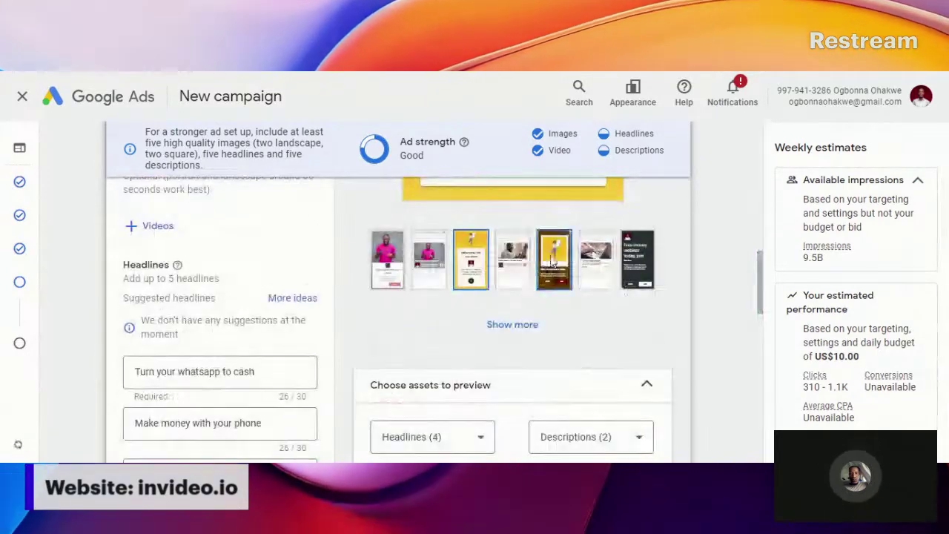
{"action": "left_click", "coordinate": [549, 261]}
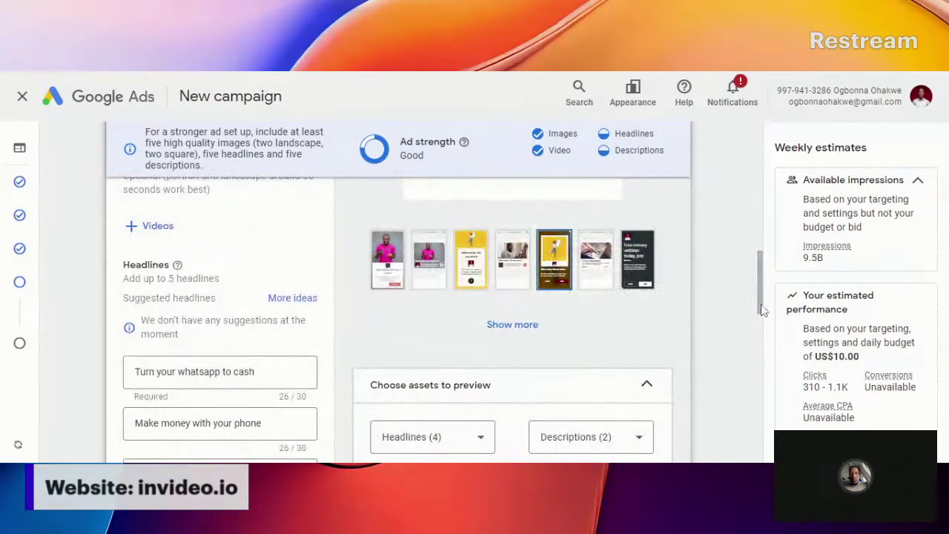
{"action": "left_click_drag", "start_coordinate": [764, 310], "coordinate": [780, 255]}
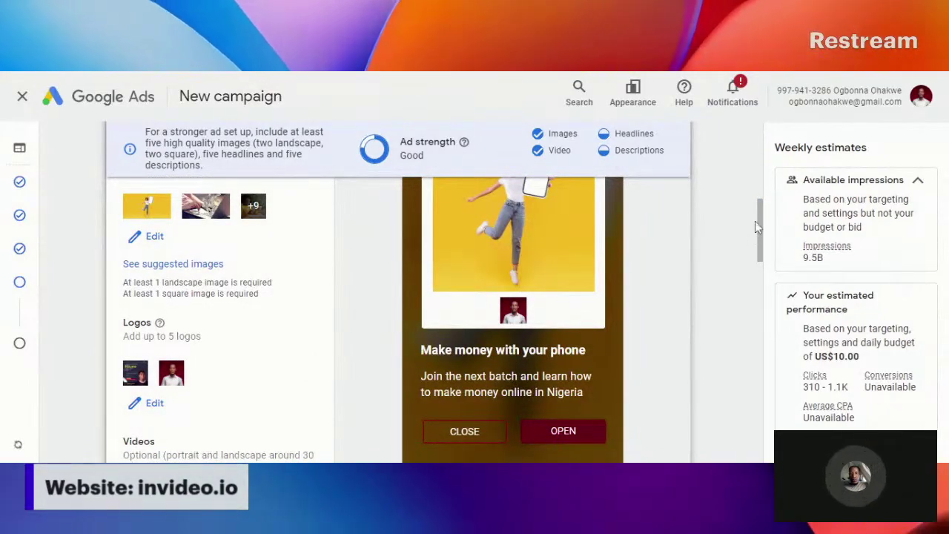
{"action": "left_click_drag", "start_coordinate": [764, 223], "coordinate": [769, 262]}
{"action": "left_click", "coordinate": [639, 306]}
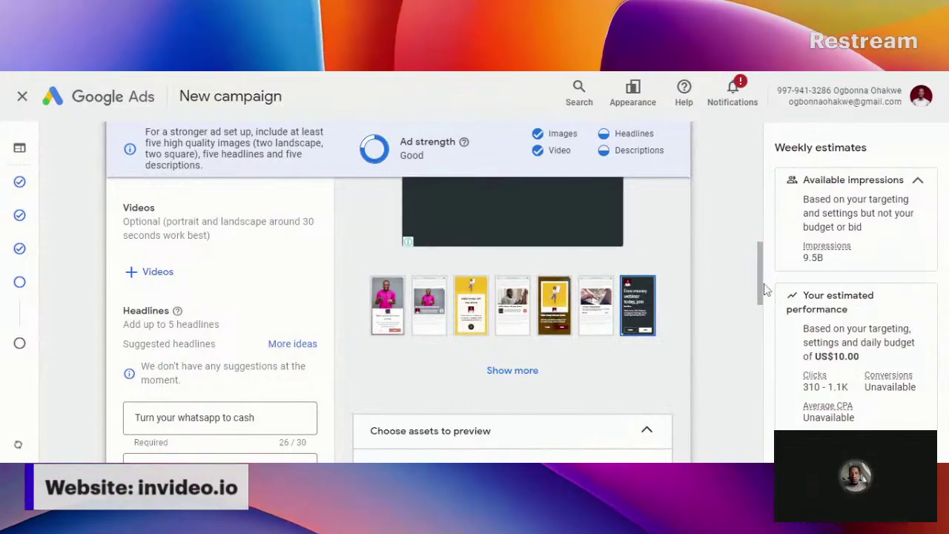
{"action": "left_click_drag", "start_coordinate": [758, 294], "coordinate": [769, 239]}
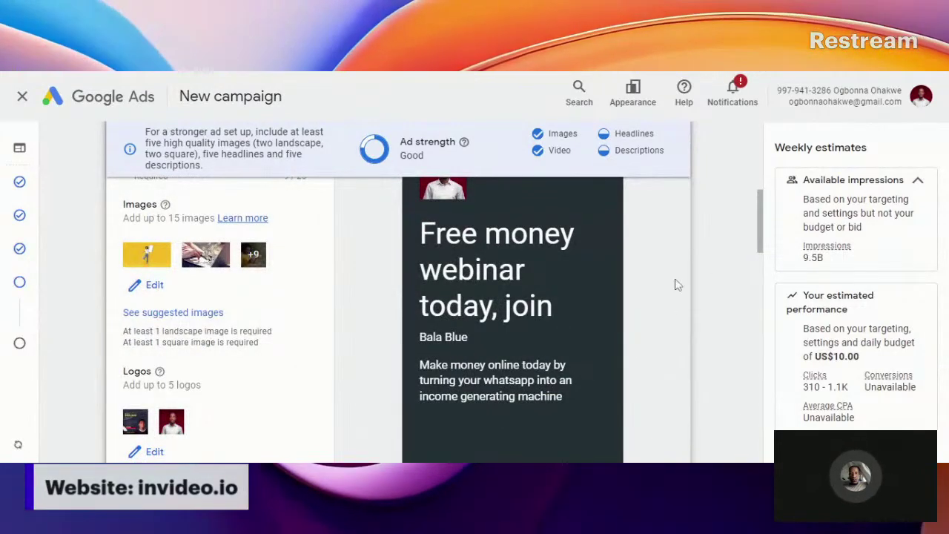
{"action": "scroll", "coordinate": [586, 356], "scroll_direction": "down", "scroll_amount": 1}
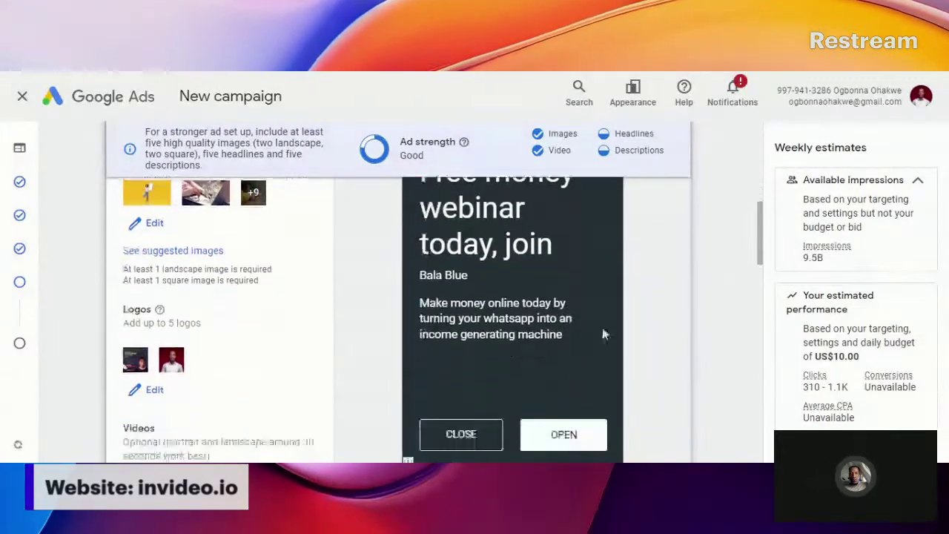
Switch the ad preview to YouTube and Gmail and examine the YouTube example
{"action": "scroll", "coordinate": [571, 296], "scroll_direction": "up", "scroll_amount": 3}
{"action": "scroll", "coordinate": [538, 266], "scroll_direction": "up", "scroll_amount": 1}
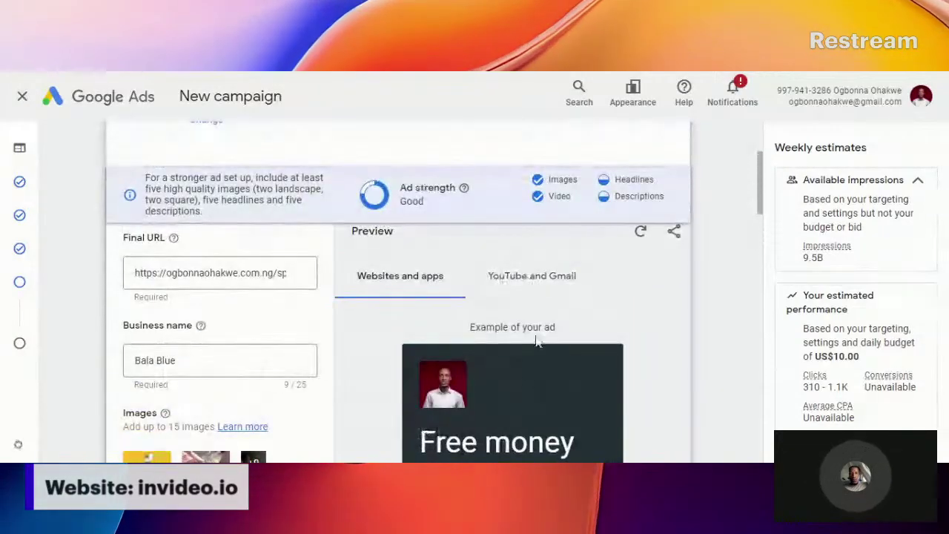
{"action": "left_click", "coordinate": [544, 279]}
{"action": "left_click_drag", "start_coordinate": [758, 198], "coordinate": [753, 222]}
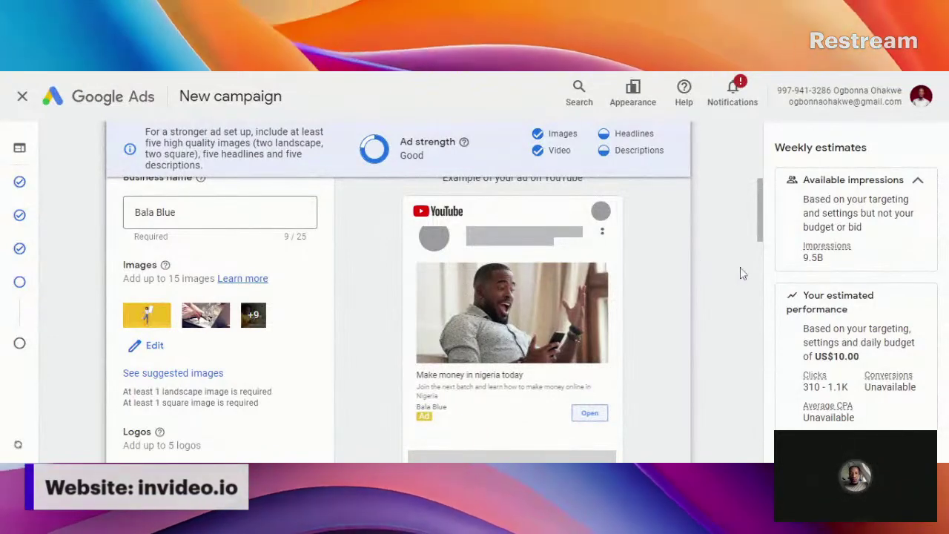
Examine the second YouTube example of the ad and the Gmail example in its open and closed views
{"action": "left_click_drag", "start_coordinate": [762, 231], "coordinate": [766, 287]}
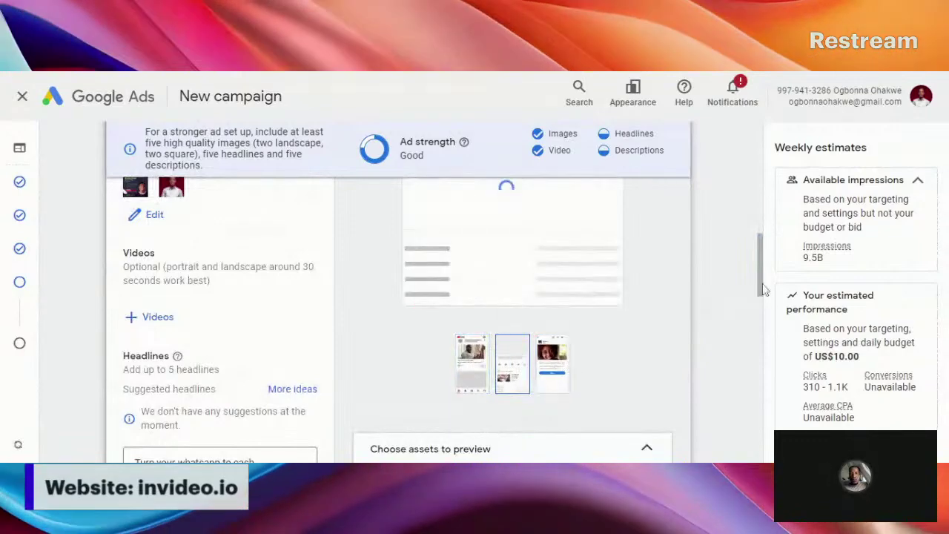
{"action": "left_click_drag", "start_coordinate": [762, 293], "coordinate": [779, 223]}
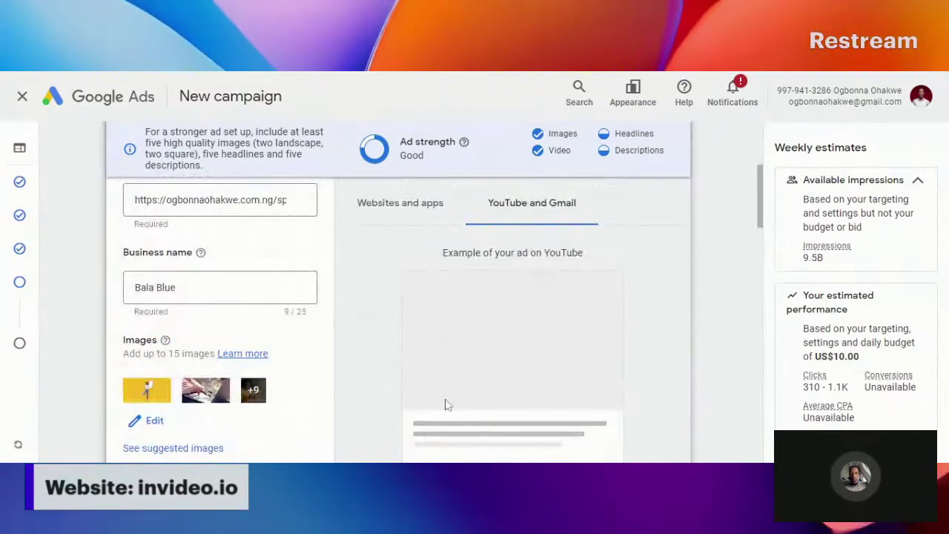
{"action": "left_click_drag", "start_coordinate": [764, 200], "coordinate": [764, 253]}
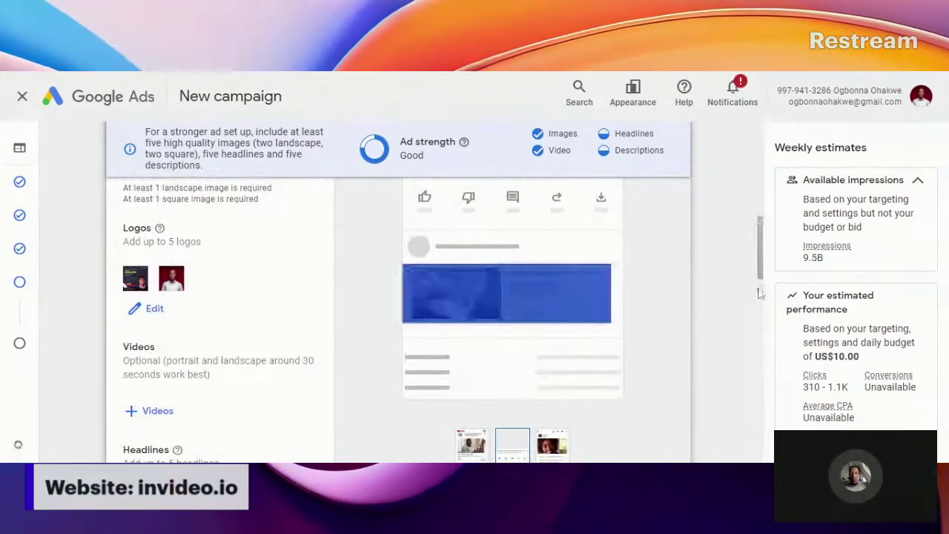
{"action": "scroll", "coordinate": [558, 274], "scroll_direction": "down", "scroll_amount": 3}
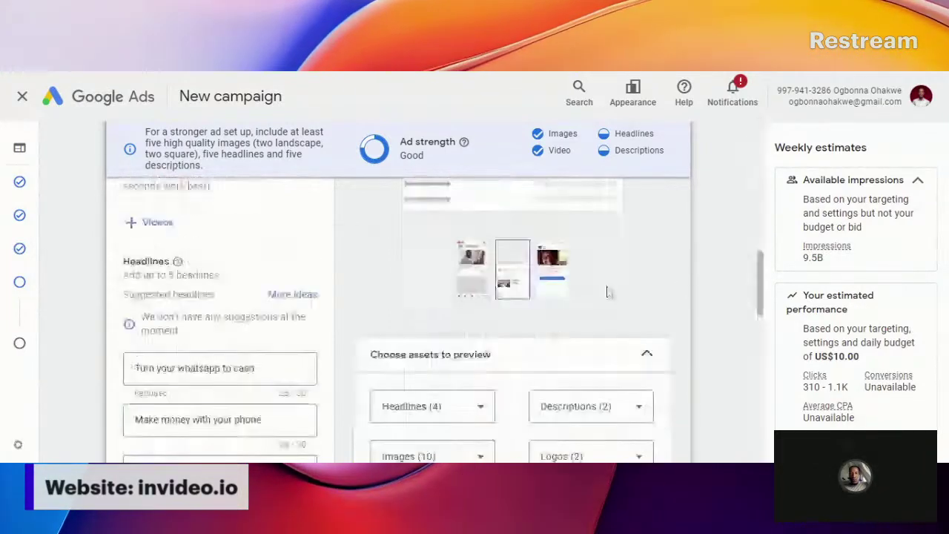
{"action": "left_click_drag", "start_coordinate": [765, 299], "coordinate": [767, 234]}
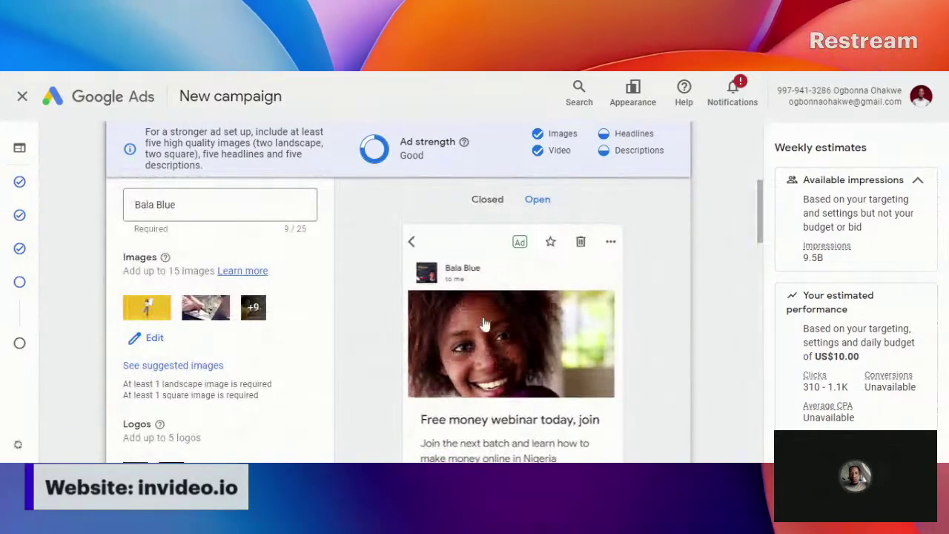
{"action": "left_click", "coordinate": [487, 200]}
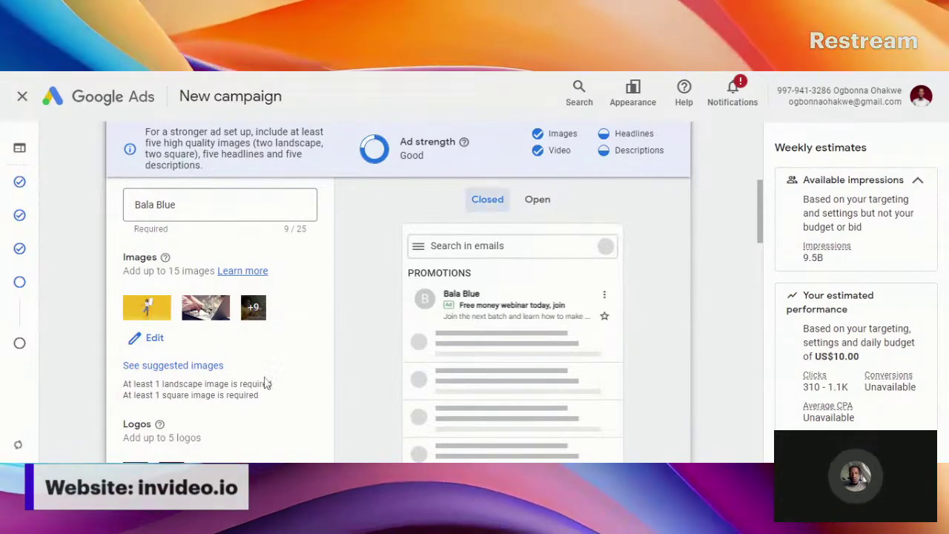
Continue from the ad setup to the campaign review and cancel the identity confirmation request
{"action": "scroll", "coordinate": [378, 346], "scroll_direction": "down", "scroll_amount": 5}
{"action": "scroll", "coordinate": [341, 311], "scroll_direction": "down", "scroll_amount": 10}
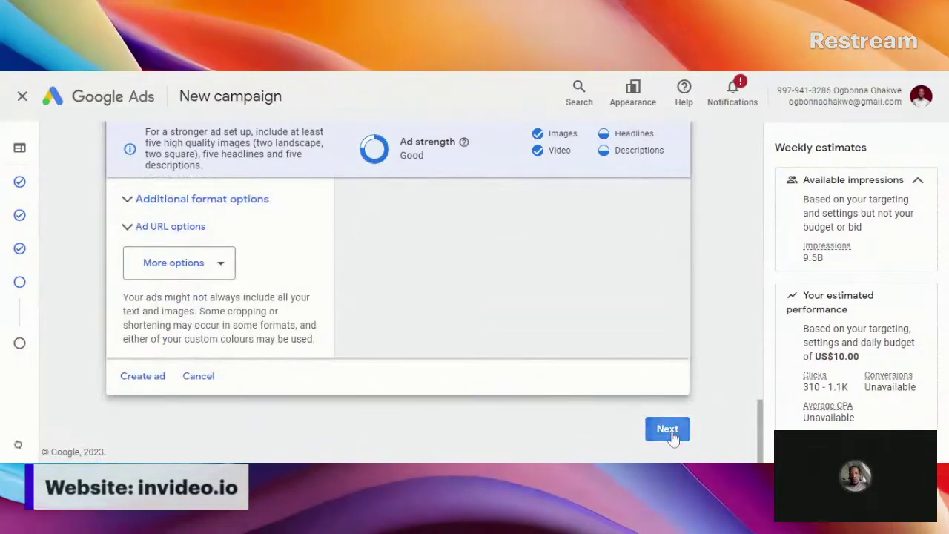
{"action": "left_click", "coordinate": [667, 430]}
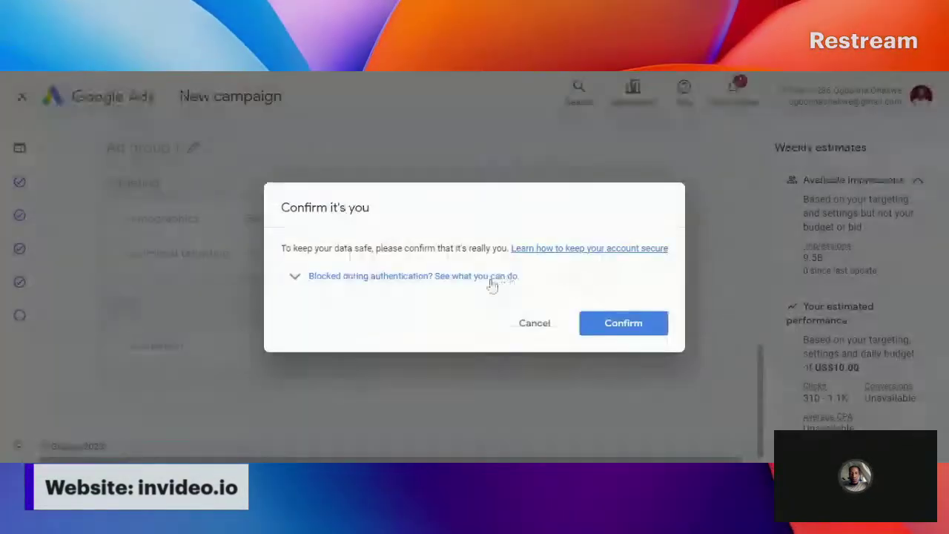
{"action": "left_click", "coordinate": [534, 323]}
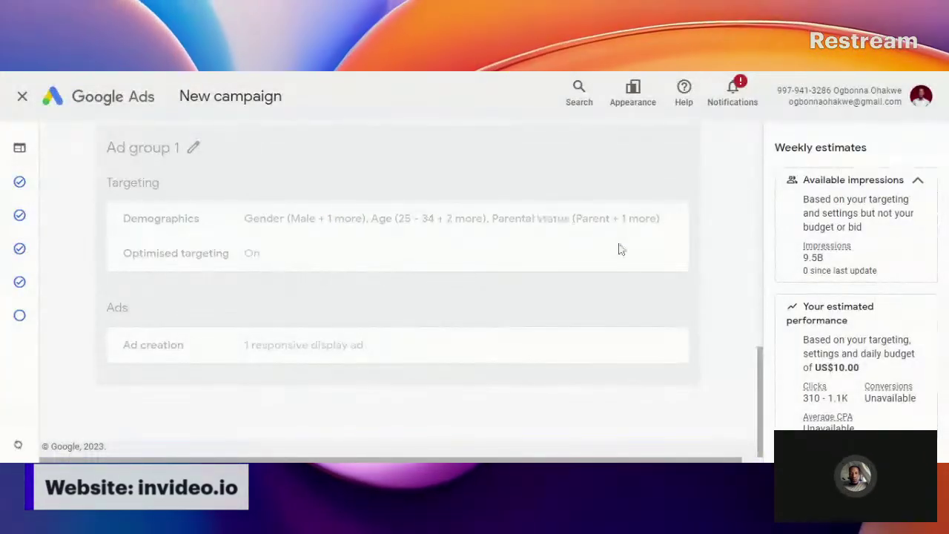
Examine the campaign review from the campaign name, type, objective and goal down to the budget, ad group targeting and ads
{"action": "left_click_drag", "start_coordinate": [764, 384], "coordinate": [751, 163]}
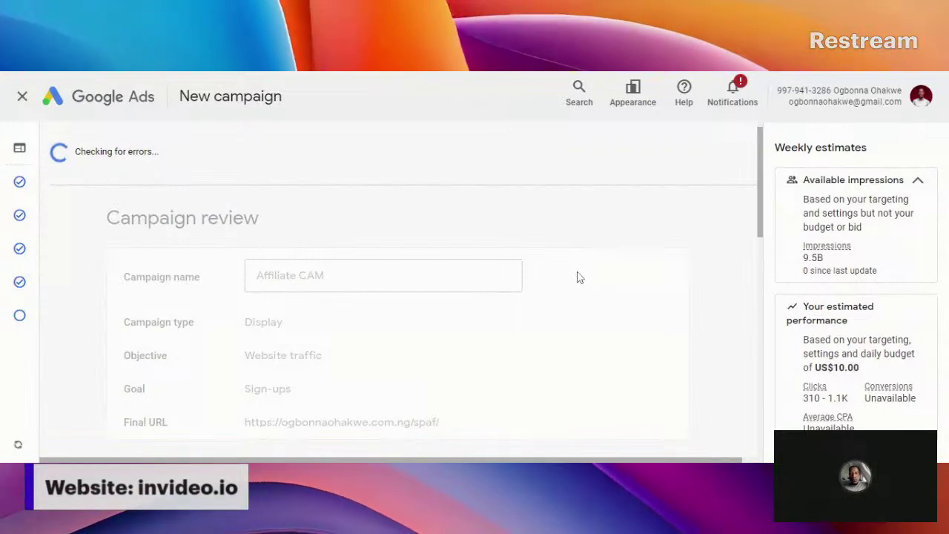
{"action": "key", "text": "ctrl+minus"}
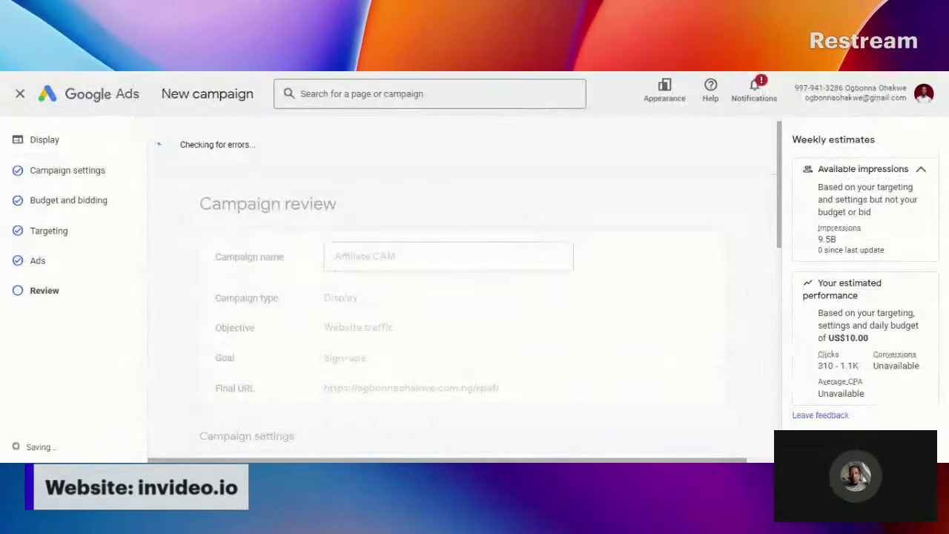
{"action": "key", "text": "ctrl+plus"}
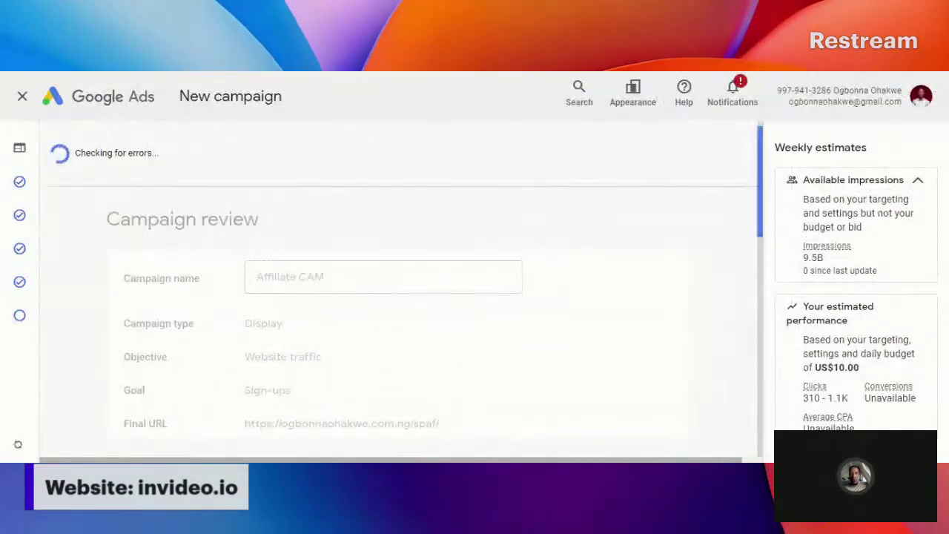
{"action": "left_click_drag", "start_coordinate": [759, 194], "coordinate": [767, 156]}
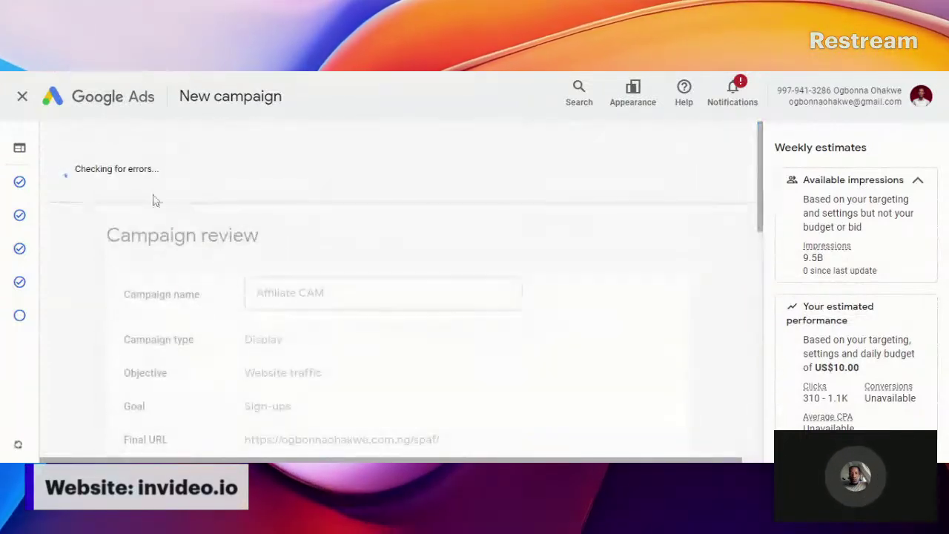
{"action": "scroll", "coordinate": [408, 227], "scroll_direction": "down", "scroll_amount": 10}
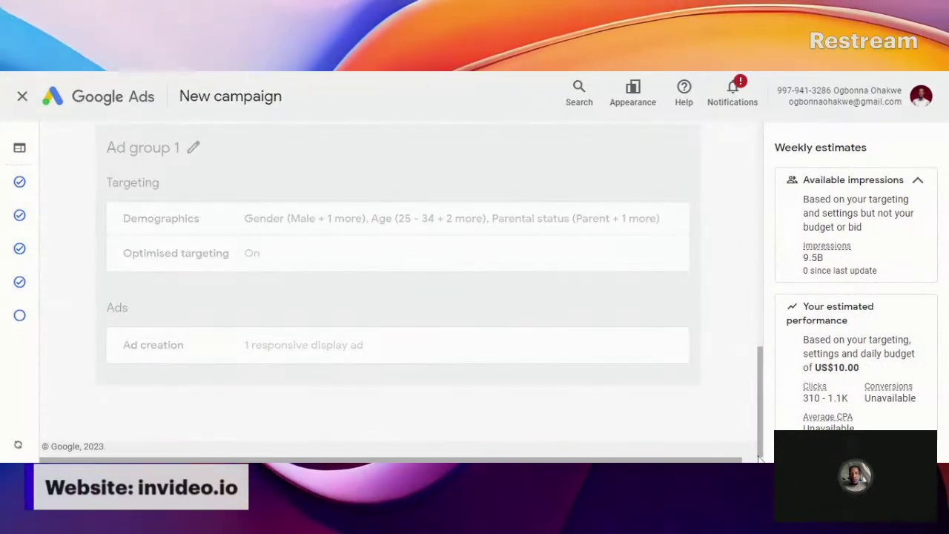
{"action": "left_click_drag", "start_coordinate": [734, 459], "coordinate": [601, 445]}
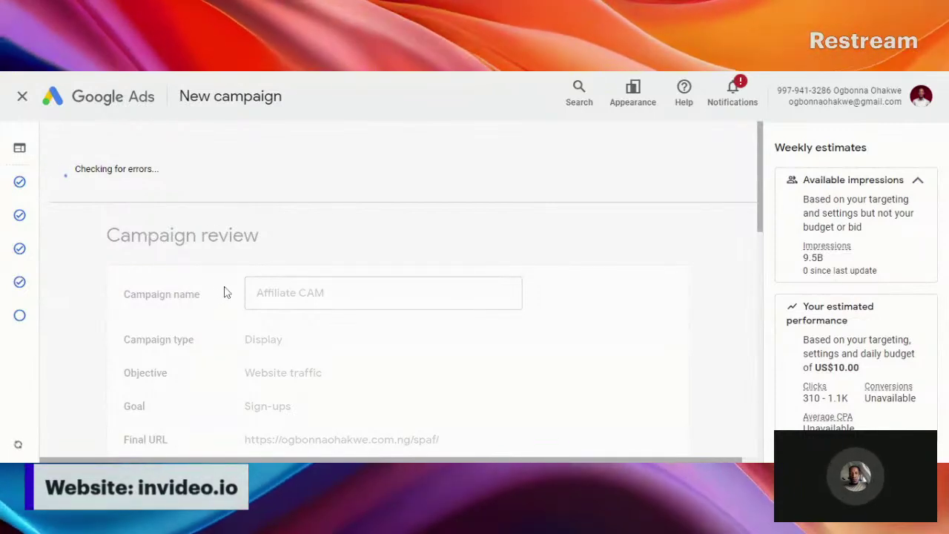
{"action": "scroll", "coordinate": [227, 291], "scroll_direction": "down", "scroll_amount": 8}
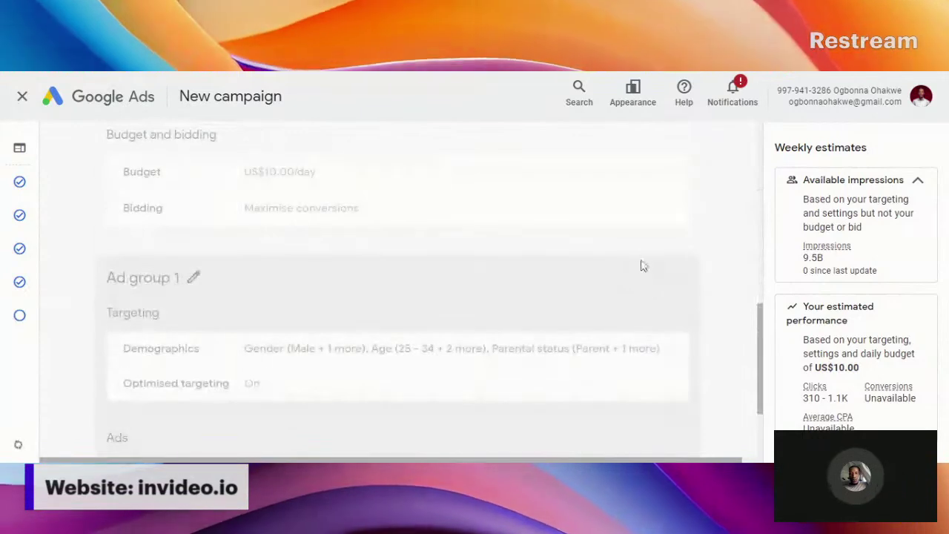
{"action": "scroll", "coordinate": [638, 274], "scroll_direction": "down", "scroll_amount": 2}
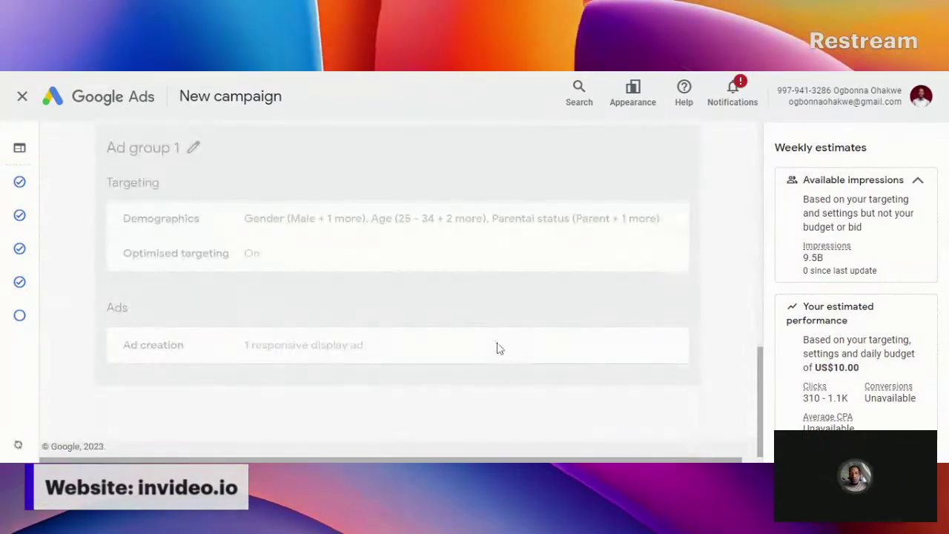
{"action": "scroll", "coordinate": [324, 275], "scroll_direction": "up", "scroll_amount": 10}
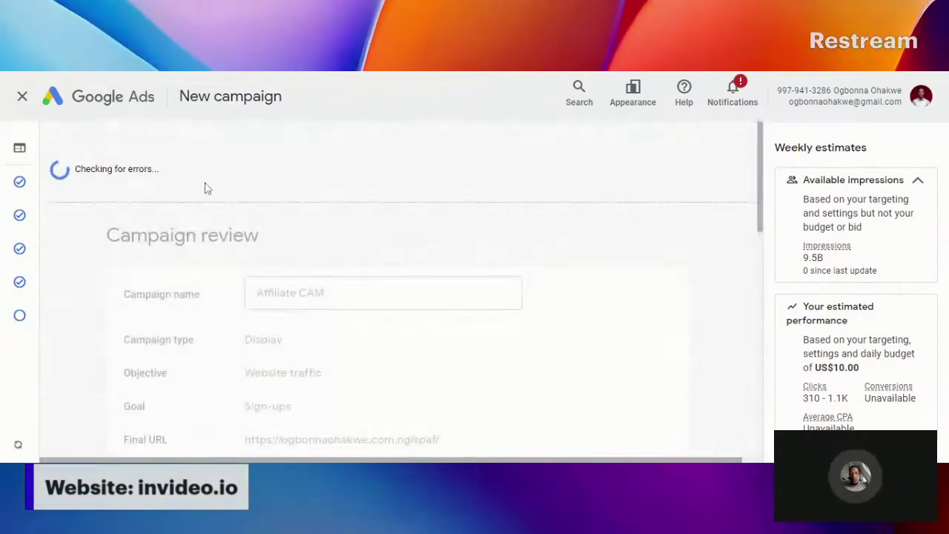